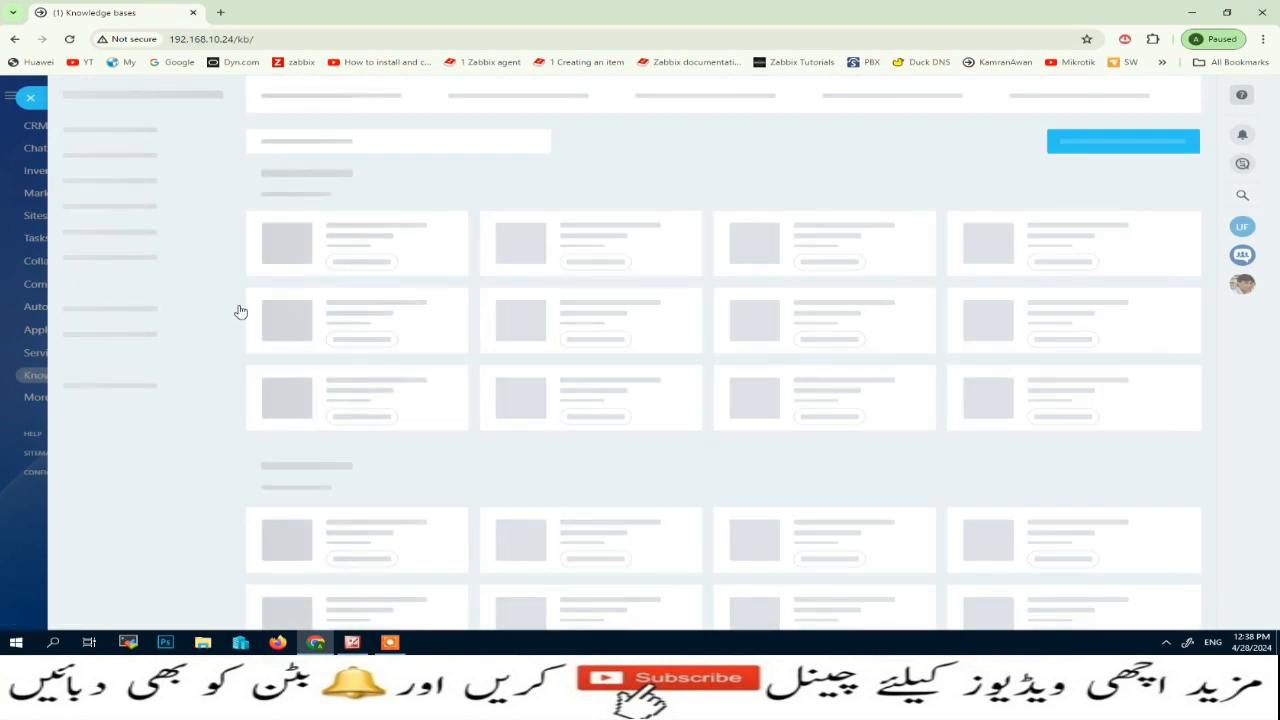
# Look through the Bitrix24.Market apps, view the UMNICO details, and return to the knowledge base template selection
pyautogui.scroll(-3, 712, 222)
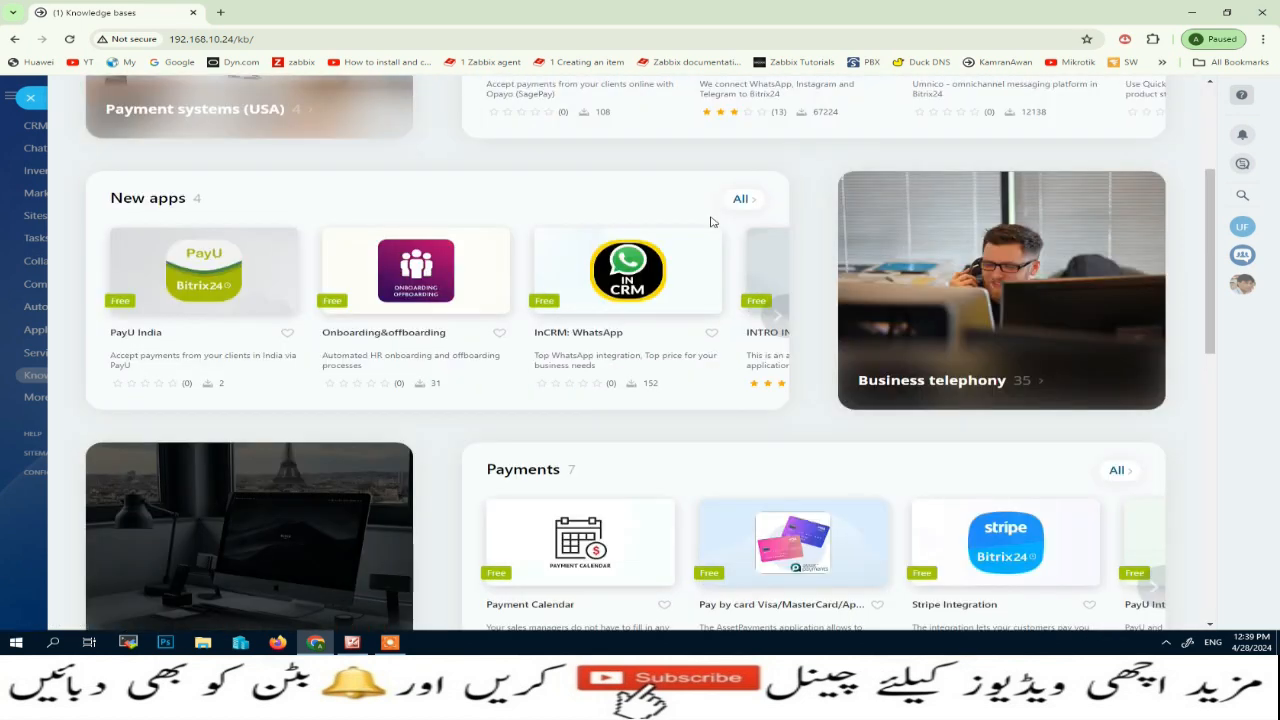
pyautogui.scroll(3, 712, 222)
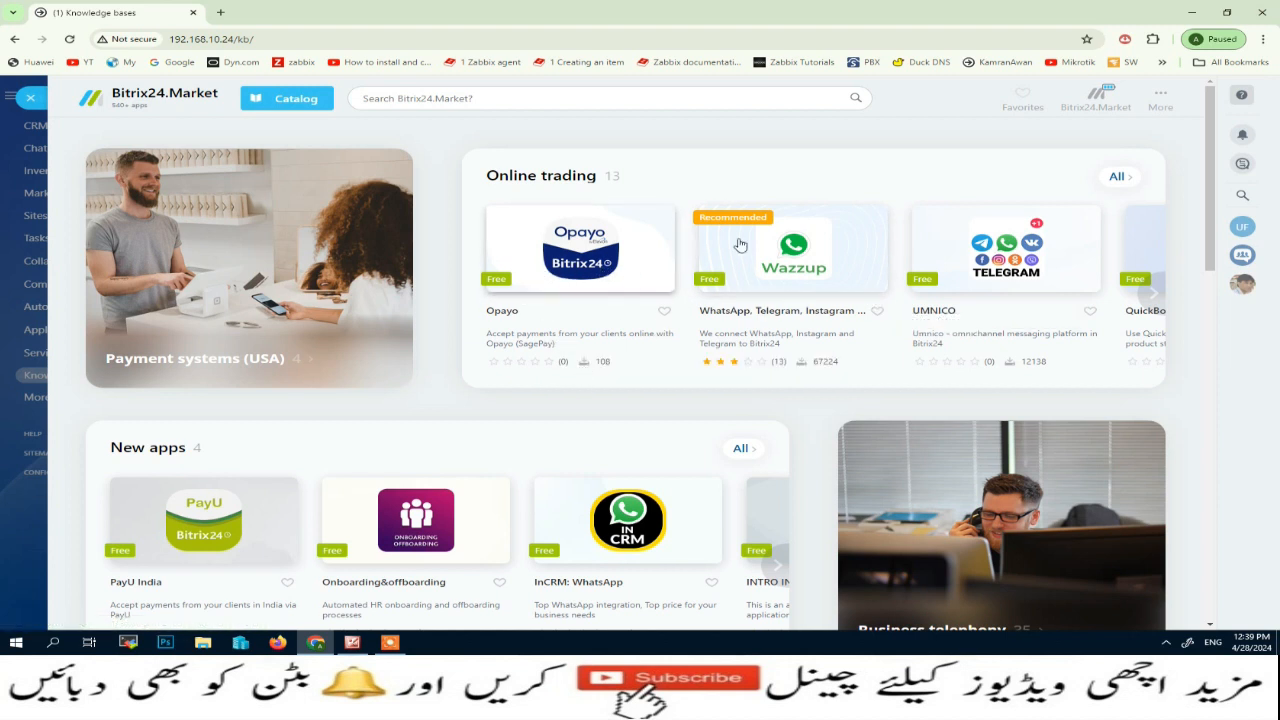
pyautogui.click(1028, 258)
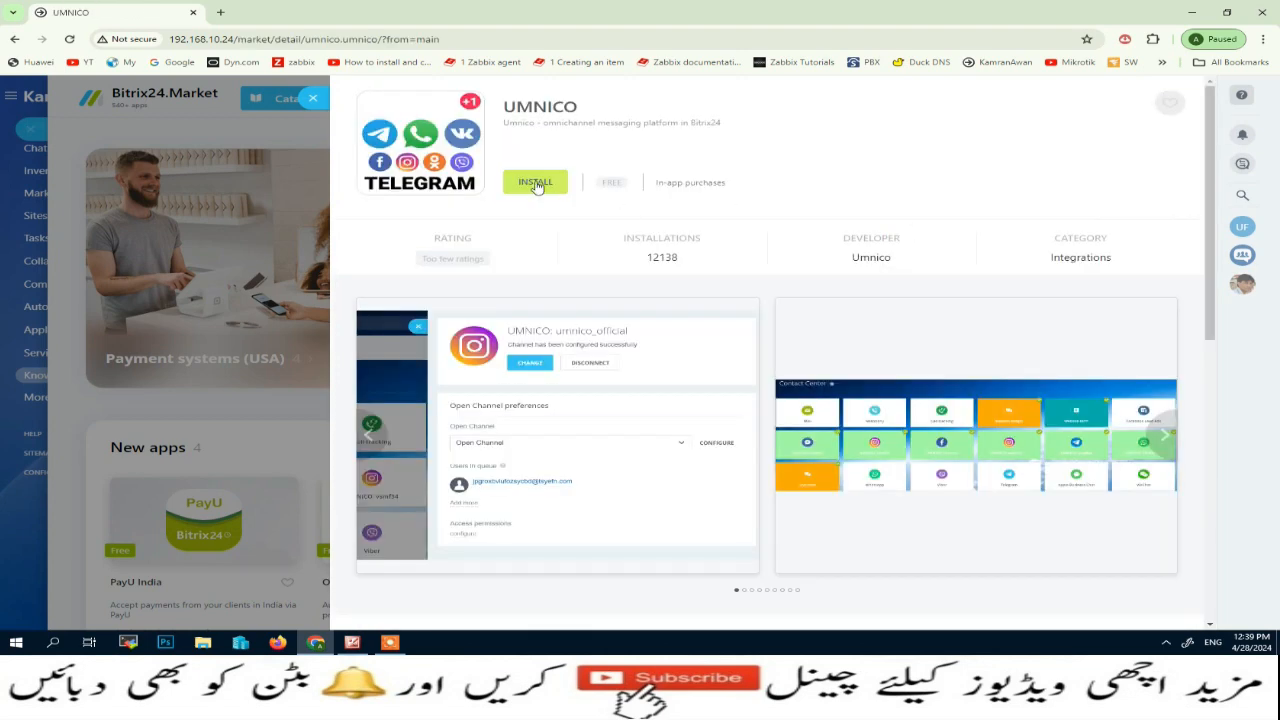
pyautogui.click(313, 98)
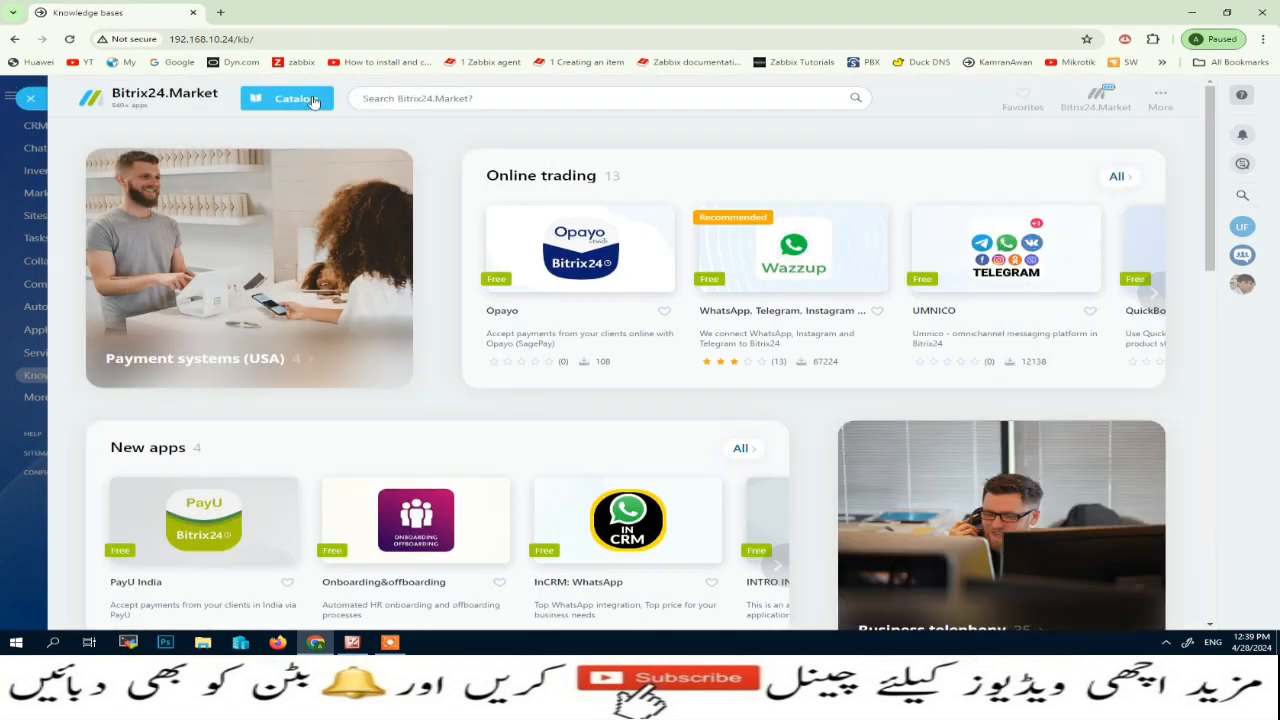
pyautogui.click(30, 99)
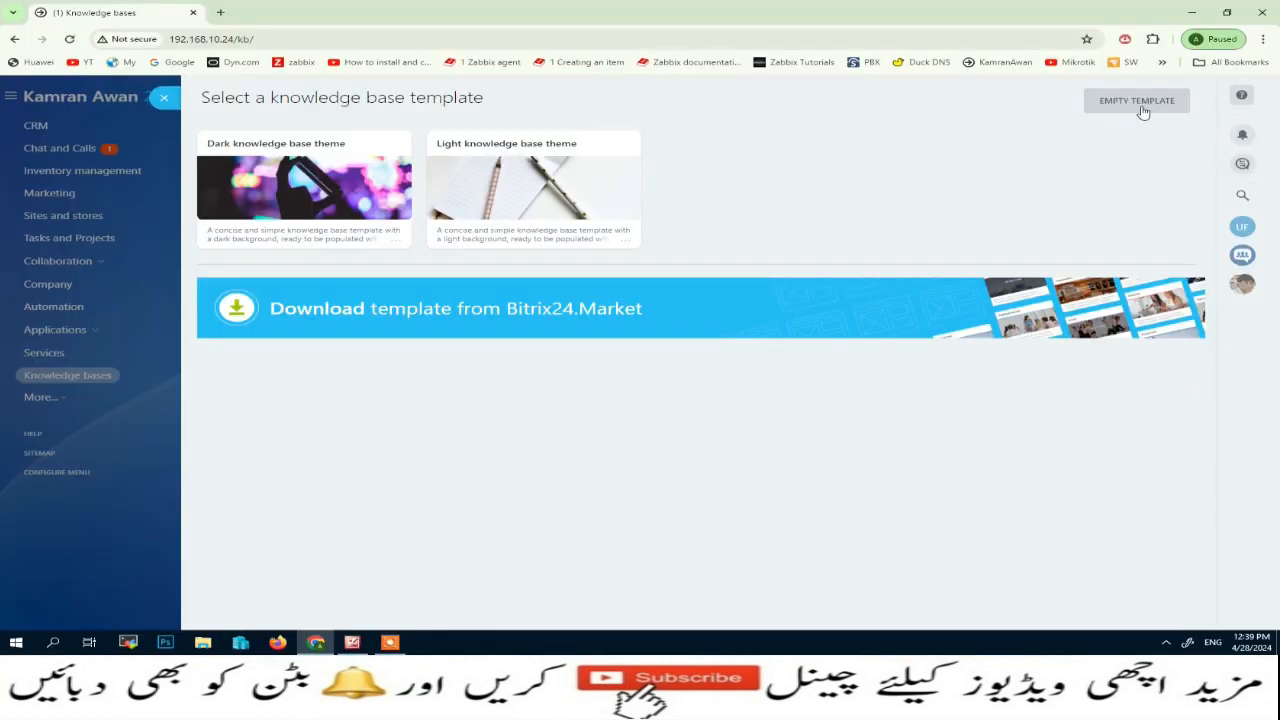
# Create a new knowledge base from the empty template
pyautogui.click(1020, 140)
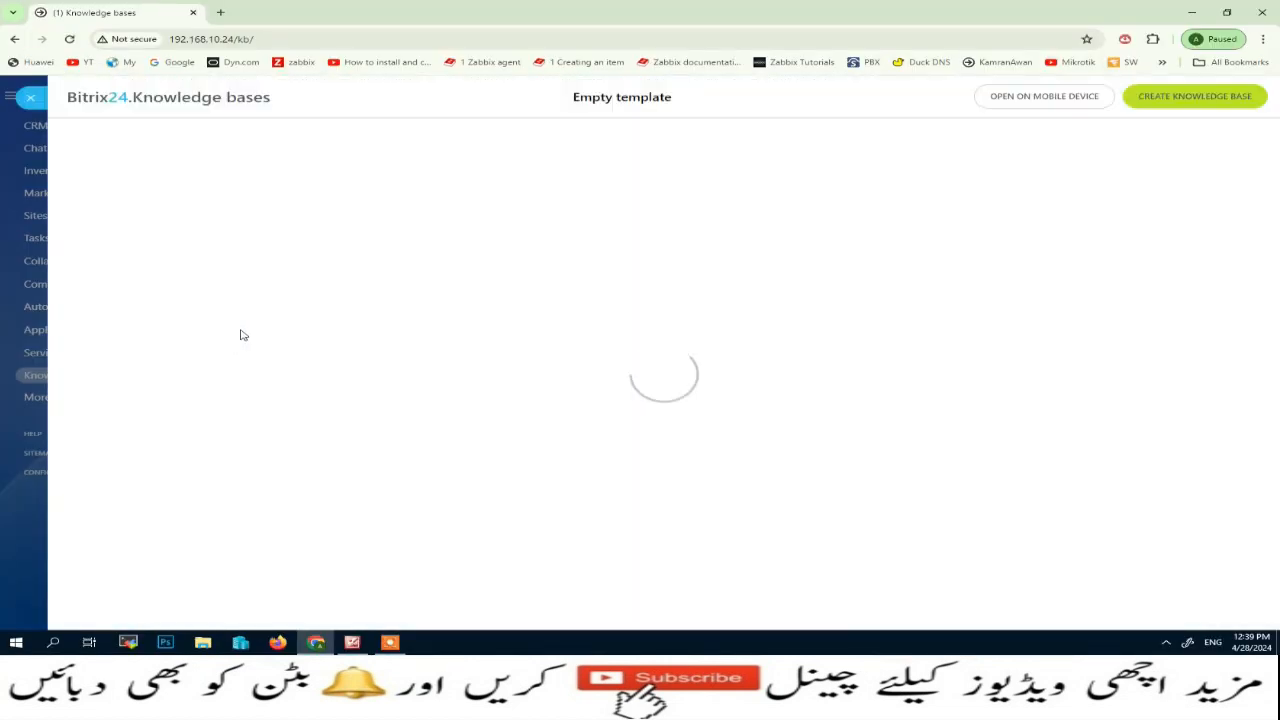
pyautogui.click(1208, 105)
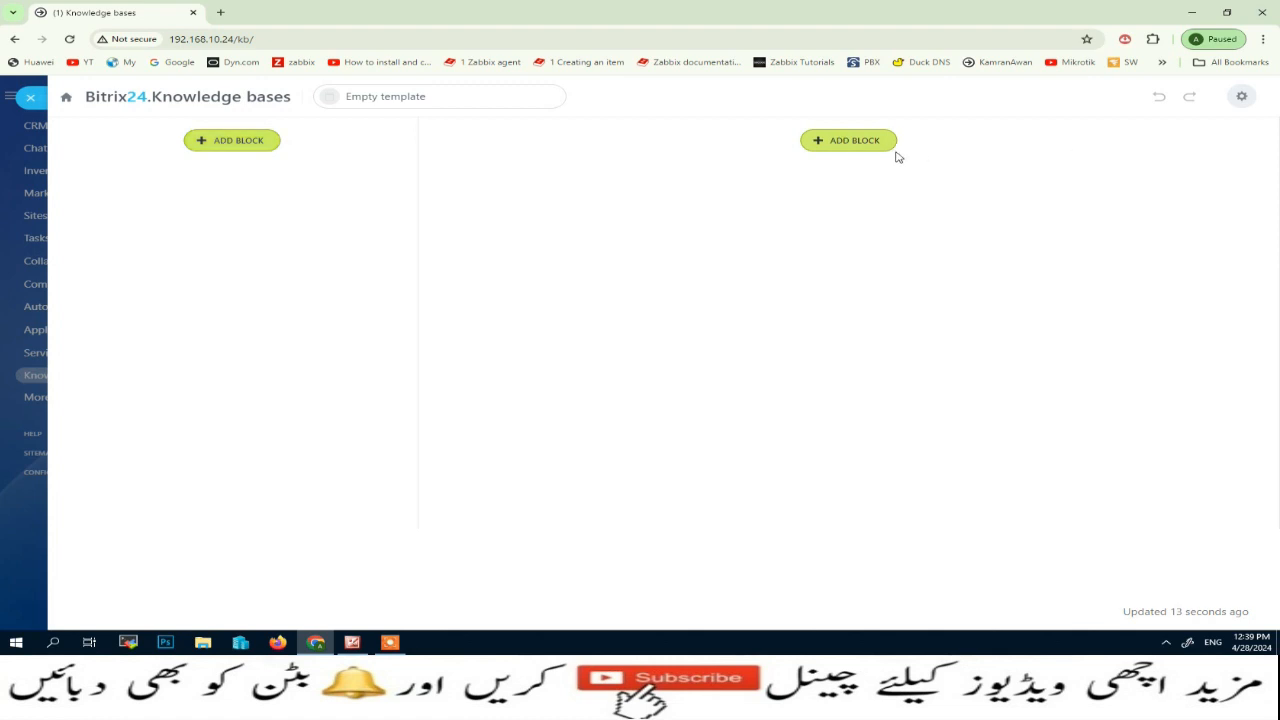
# Browse the block categories and add the first Vertical menu block from Sidebar to the page's left column
pyautogui.click(228, 147)
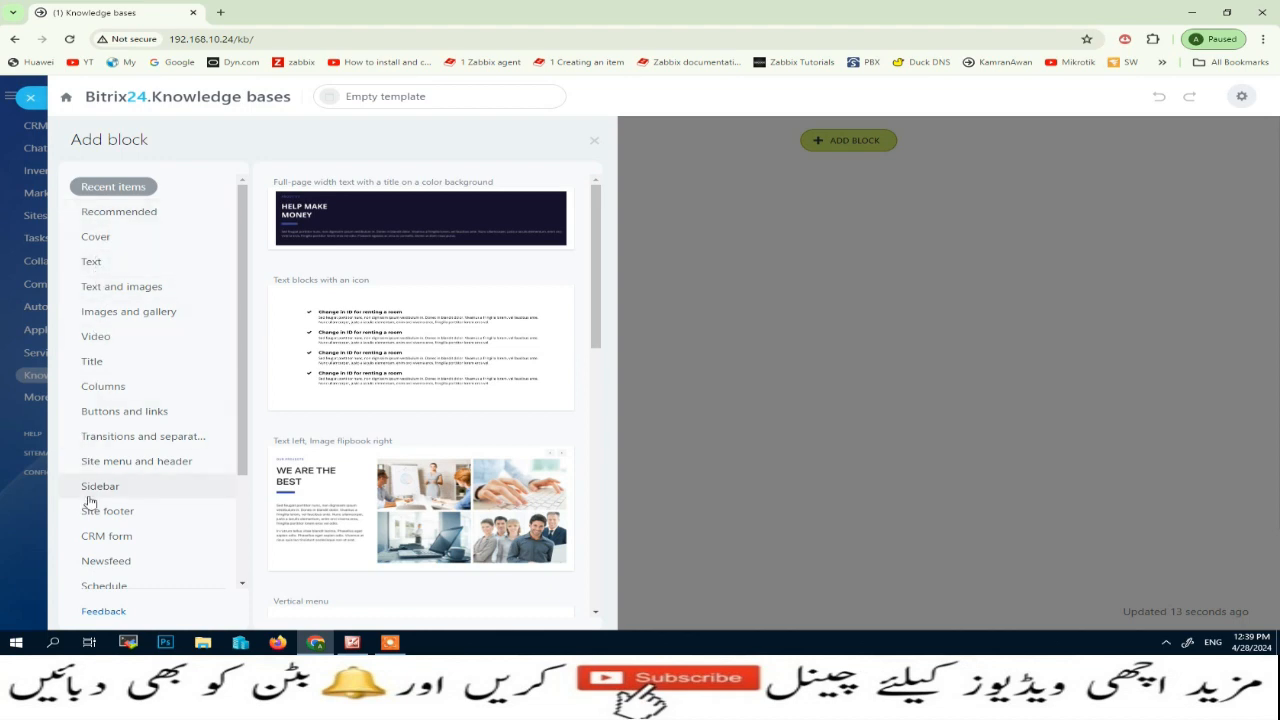
pyautogui.click(95, 211)
pyautogui.click(97, 237)
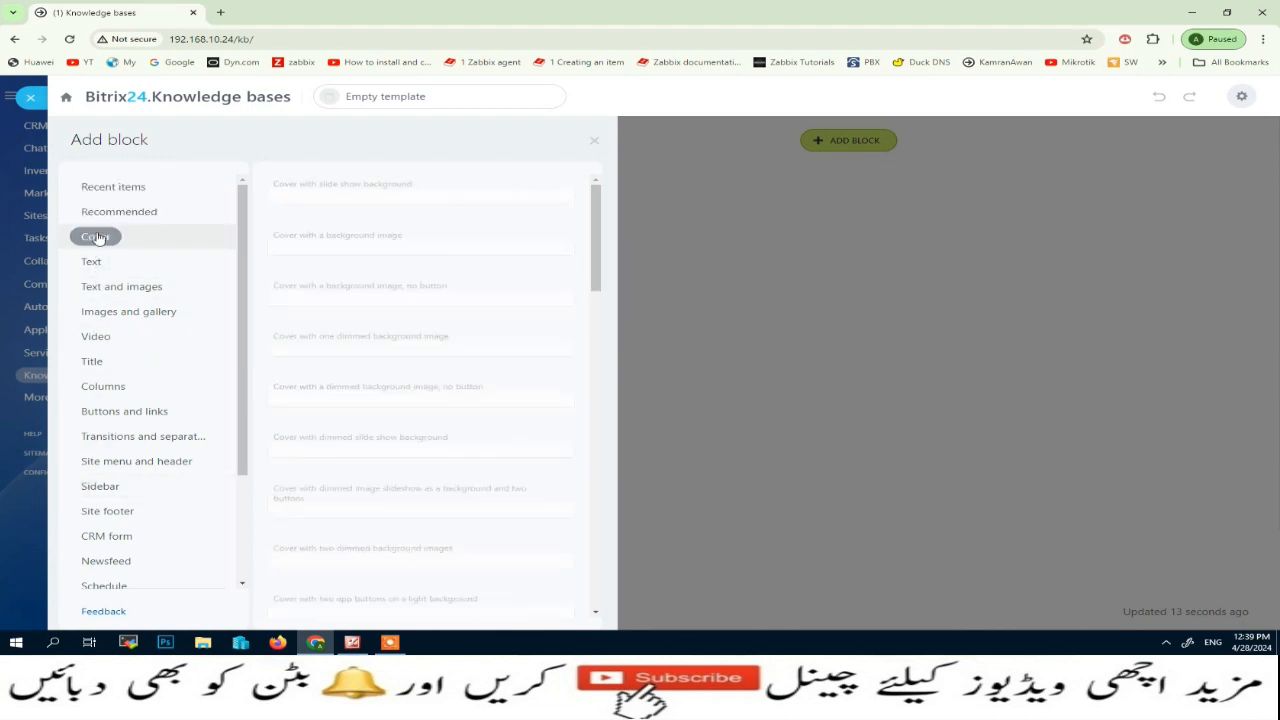
pyautogui.click(97, 266)
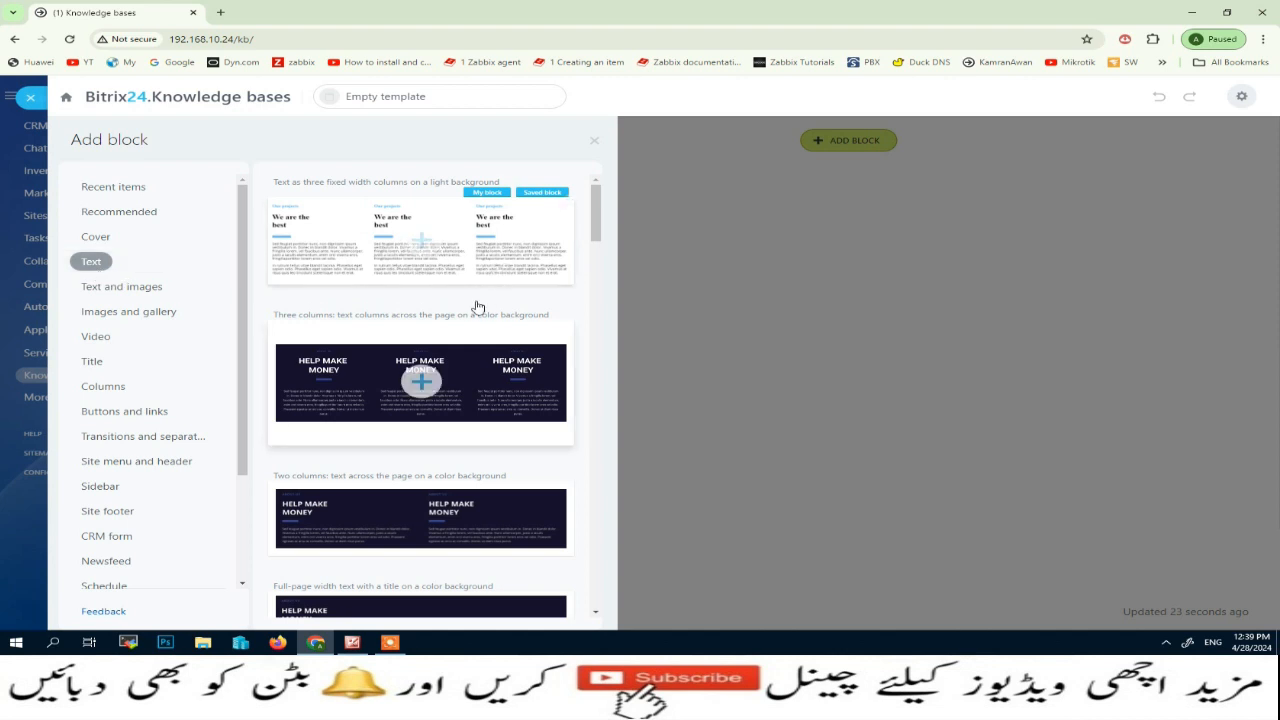
pyautogui.click(121, 292)
pyautogui.click(142, 322)
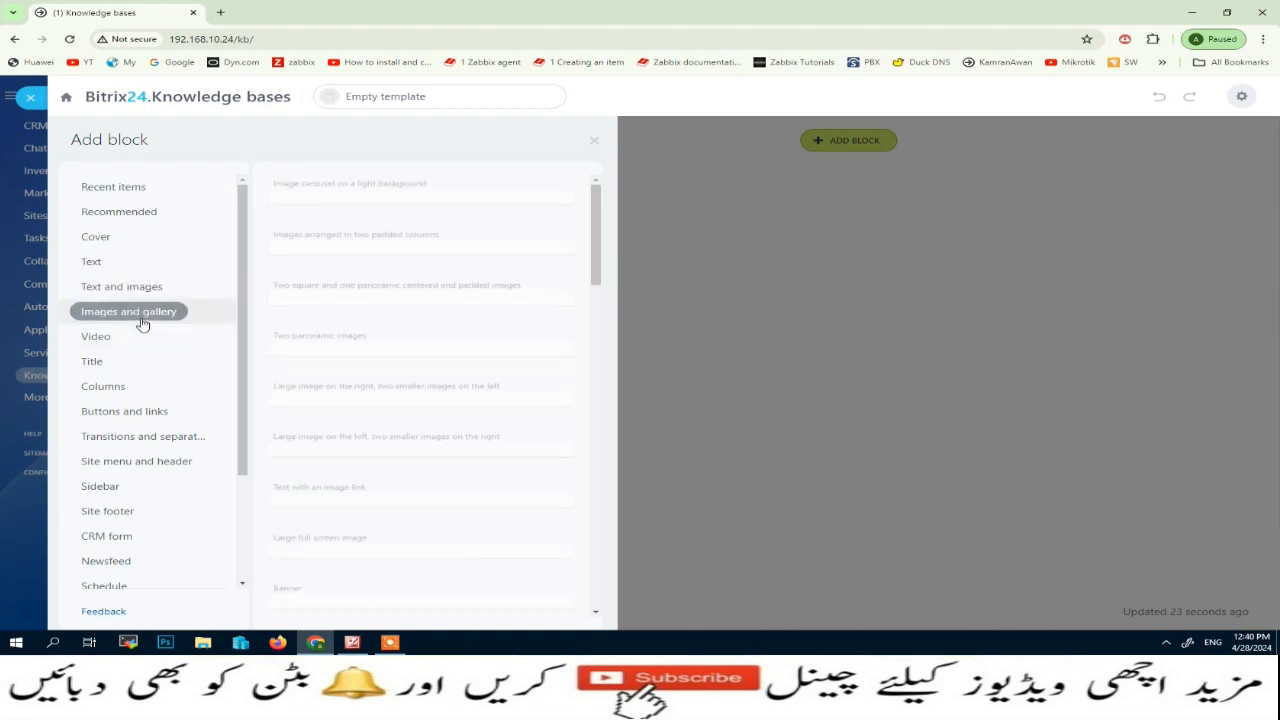
pyautogui.click(95, 361)
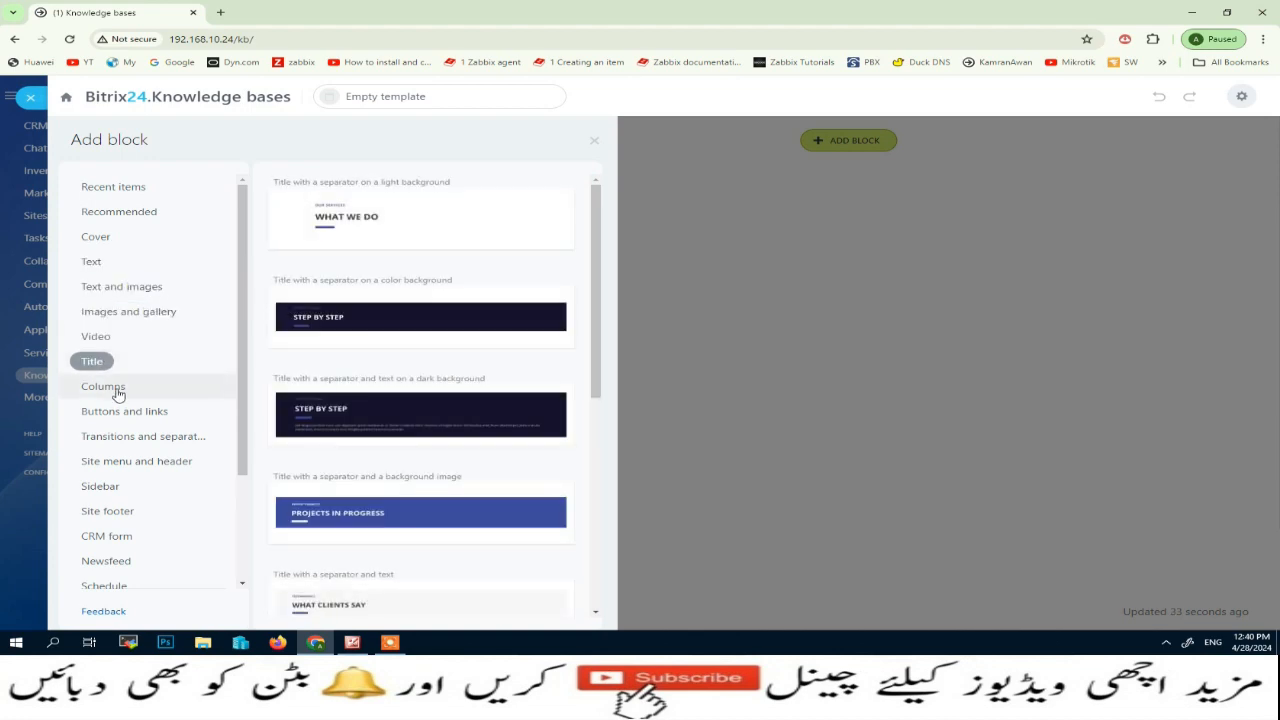
pyautogui.click(116, 390)
pyautogui.click(93, 493)
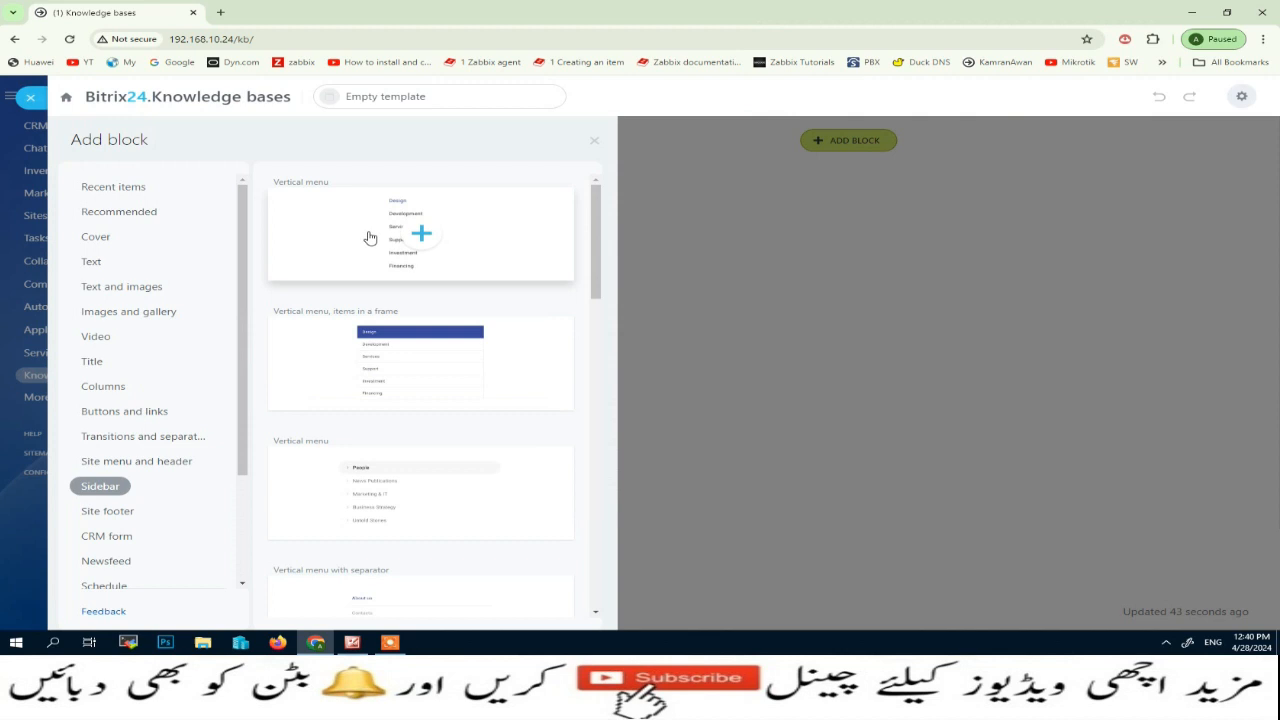
pyautogui.click(330, 222)
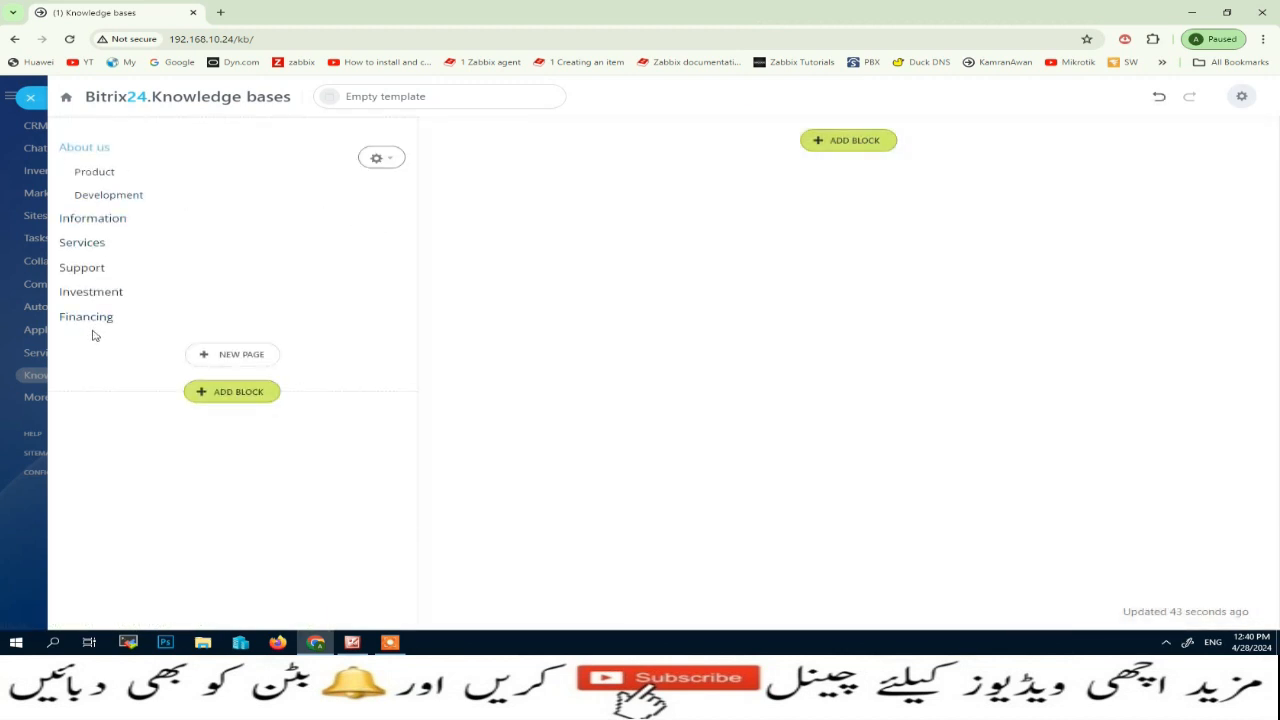
# Edit the vertical menu block and rename its About us item as "How To Use CRM Tutorial"
pyautogui.click(391, 163)
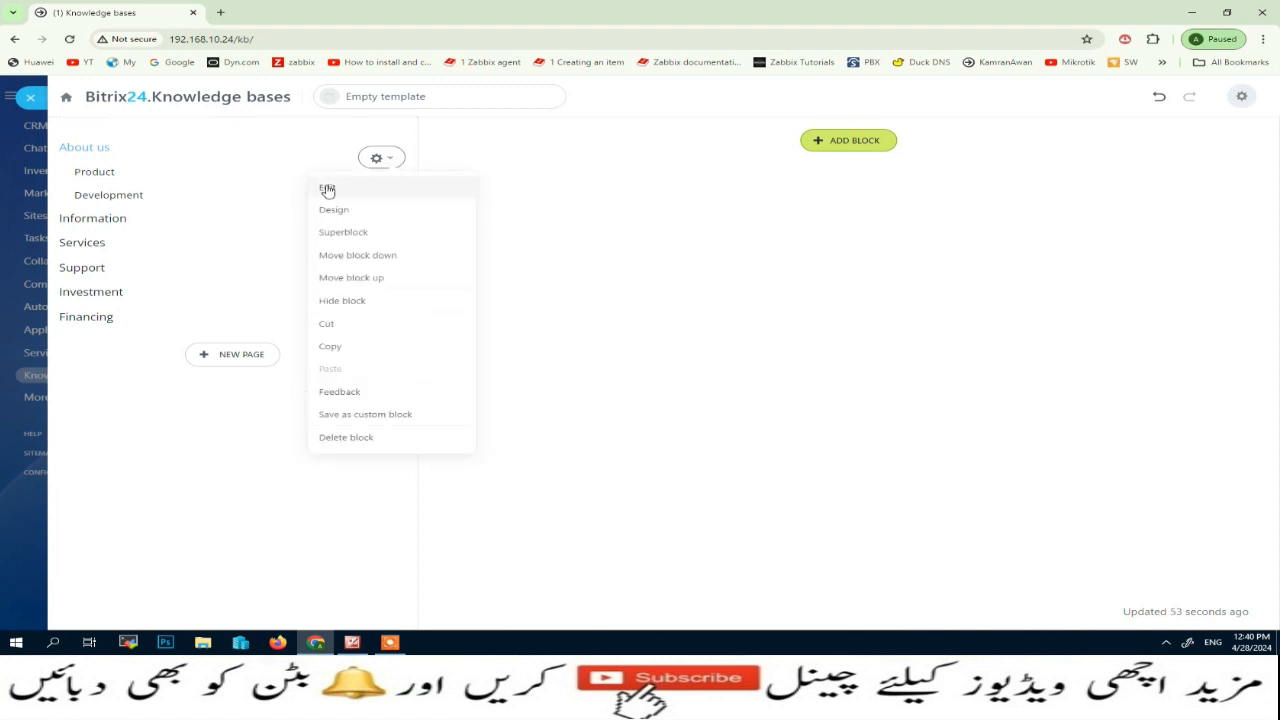
pyautogui.click(327, 187)
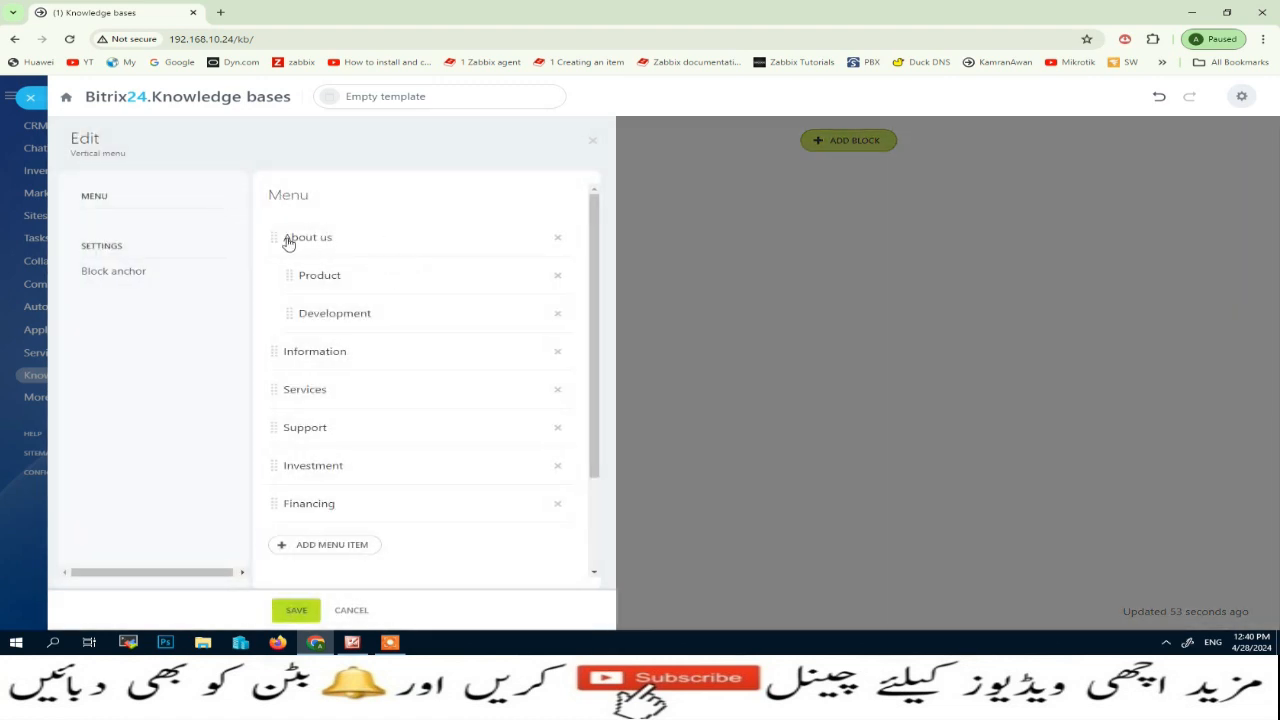
pyautogui.click(355, 247)
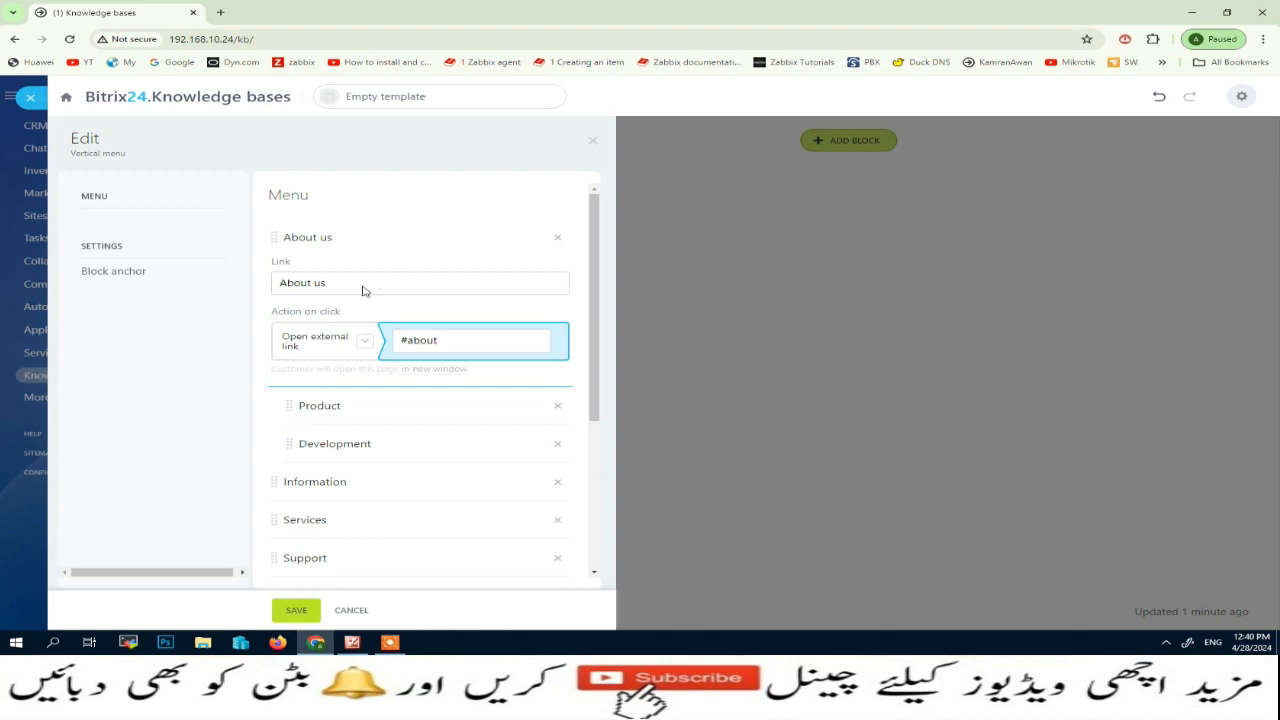
pyautogui.click(363, 285)
pyautogui.press('BackSpace')
pyautogui.press('BackSpace')
pyautogui.press('BackSpace')
pyautogui.press('BackSpace')
pyautogui.press('BackSpace')
pyautogui.press('BackSpace')
pyautogui.press('BackSpace')
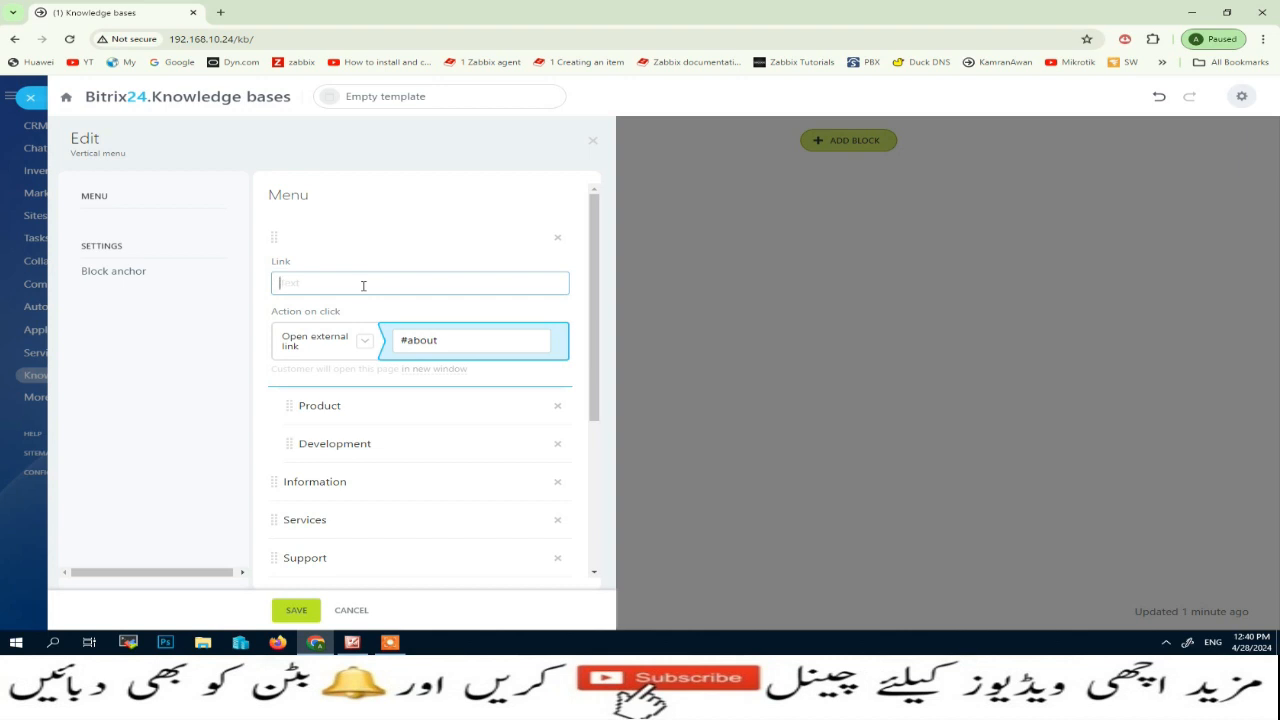
pyautogui.write('How To Use CRM Tu')
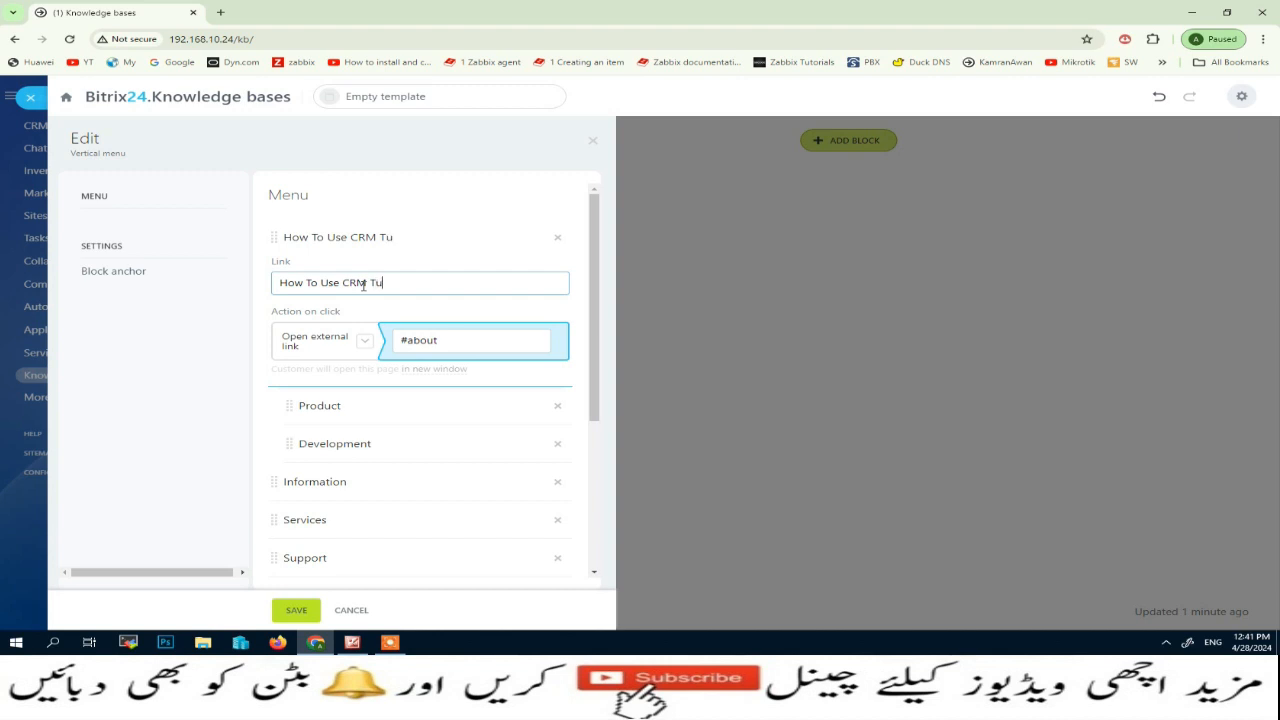
pyautogui.write('torial')
# Rename the Product sub-item of the vertical menu as "CRM Notes"
pyautogui.click(380, 415)
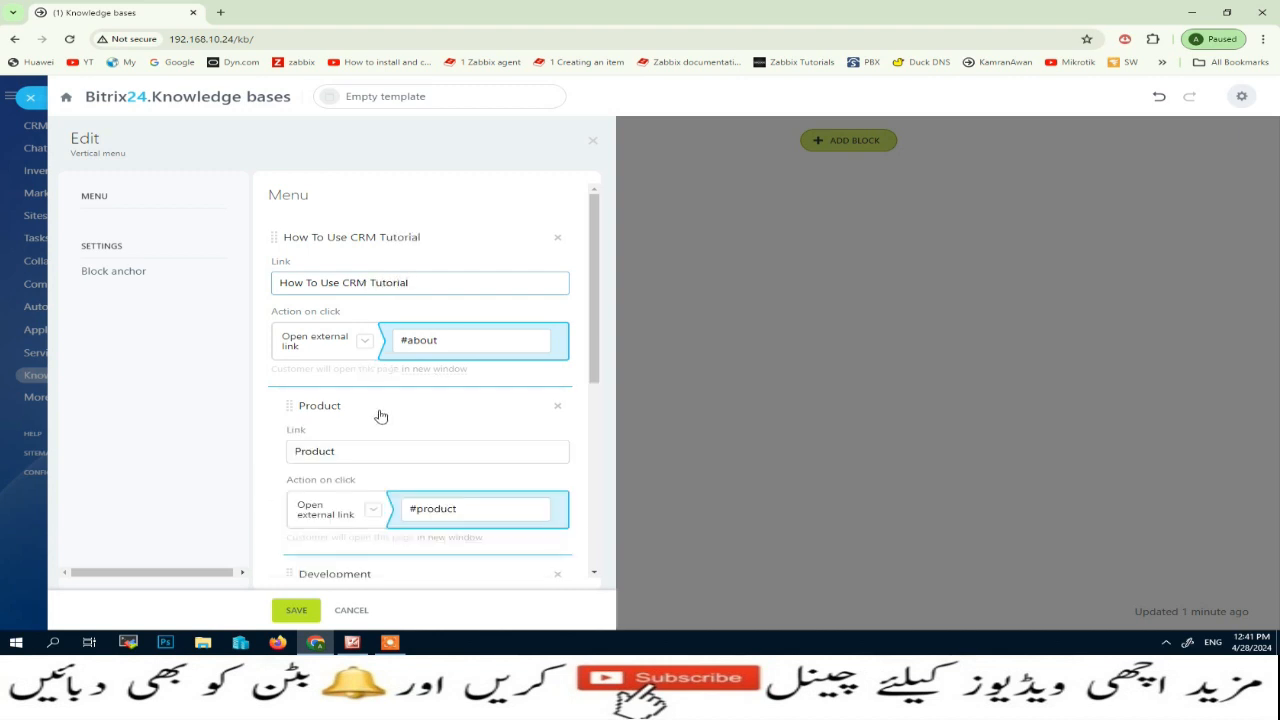
pyautogui.moveTo(337, 452); pyautogui.dragTo(273, 457)
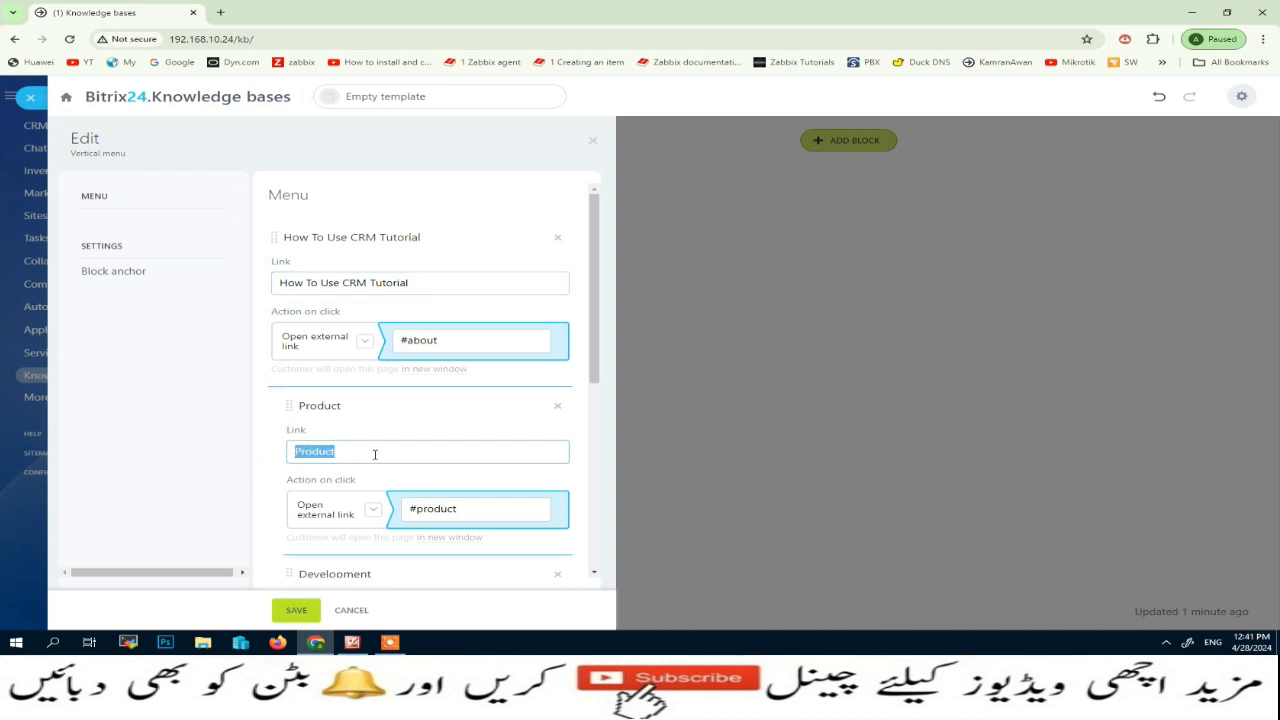
pyautogui.write('CRM NOT')
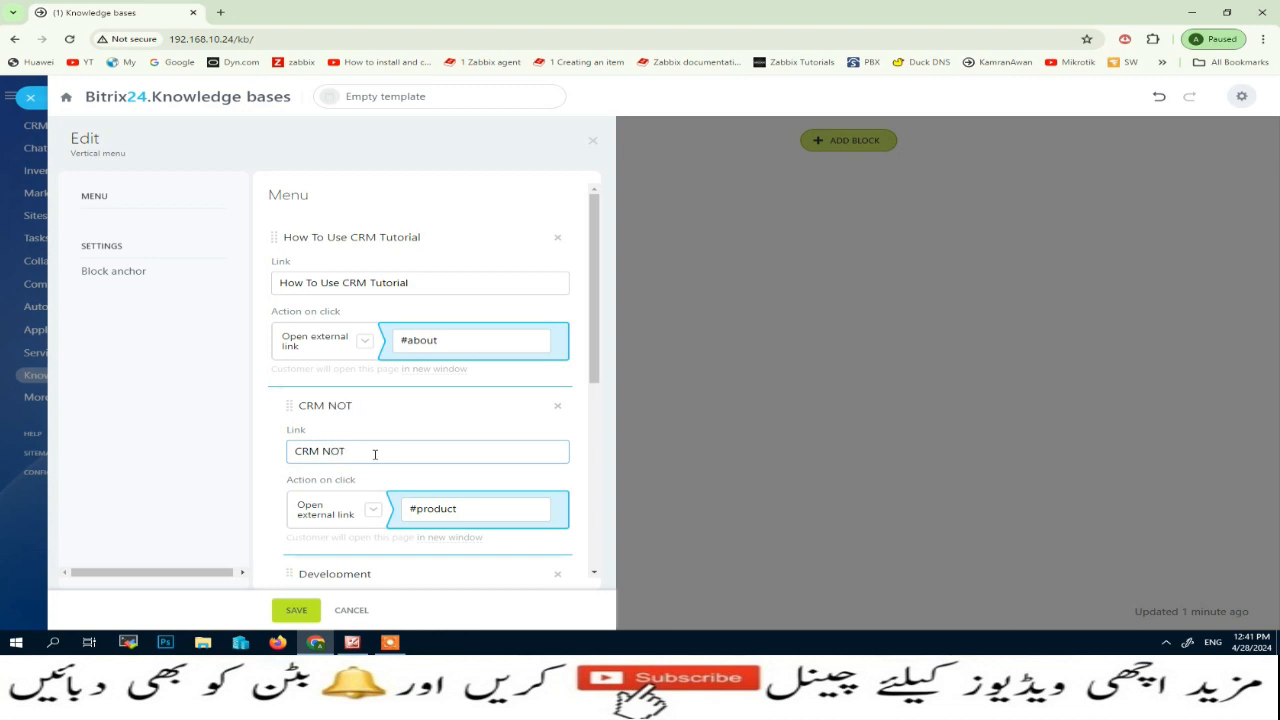
pyautogui.press('BackSpace')
pyautogui.press('BackSpace')
pyautogui.press('BackSpace')
# Remove the Development, Information, Services, Support, Investment and Financing items from the vertical menu
pyautogui.scroll(-3, 277, 414)
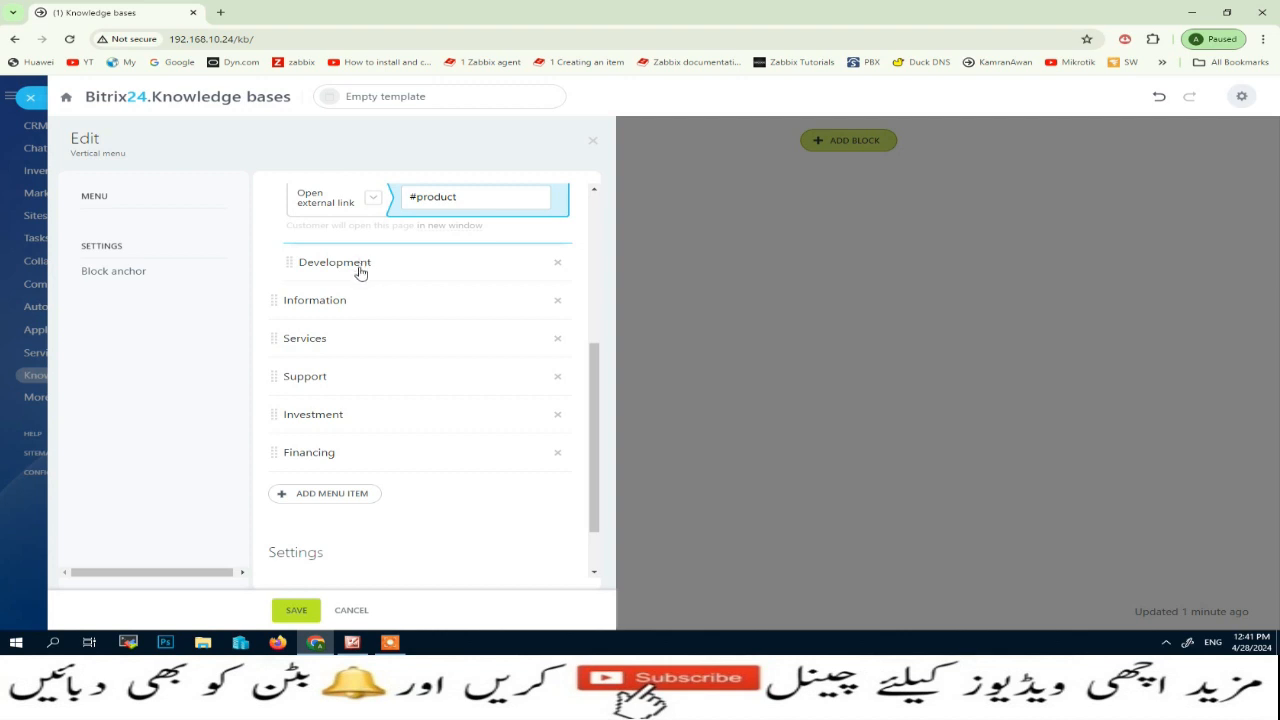
pyautogui.click(557, 264)
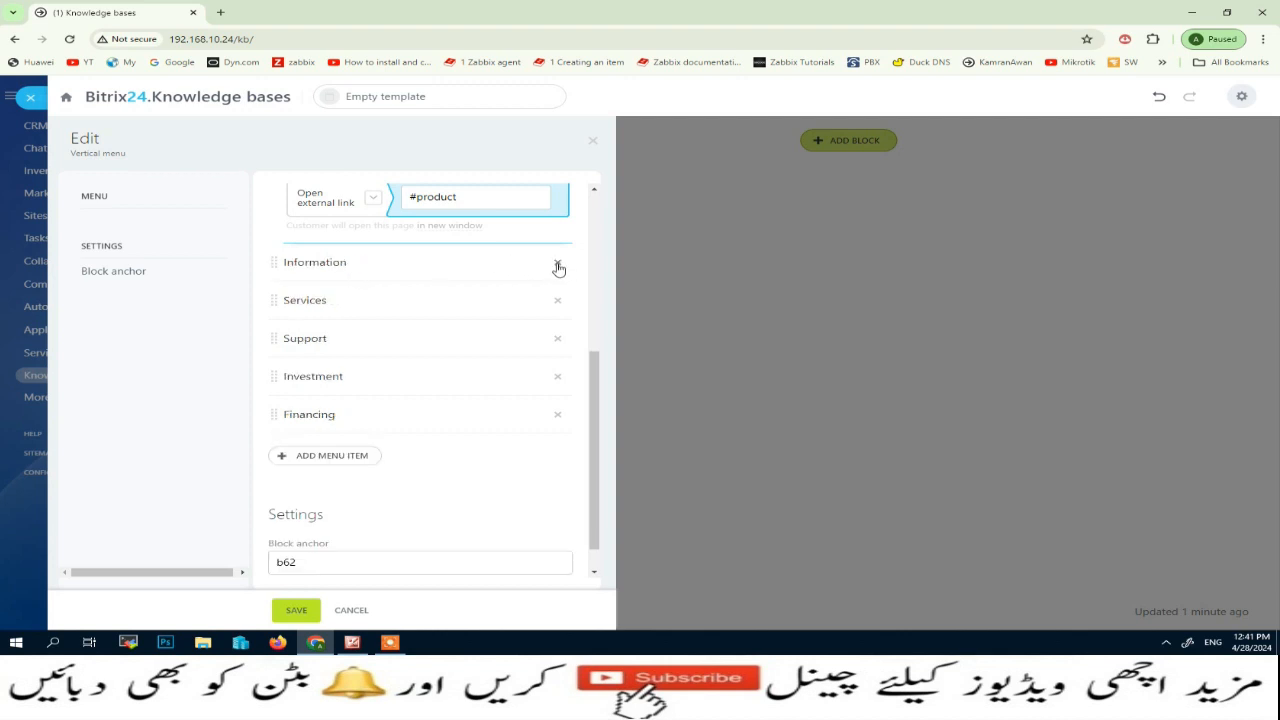
pyautogui.click(557, 265)
pyautogui.click(557, 266)
pyautogui.click(558, 304)
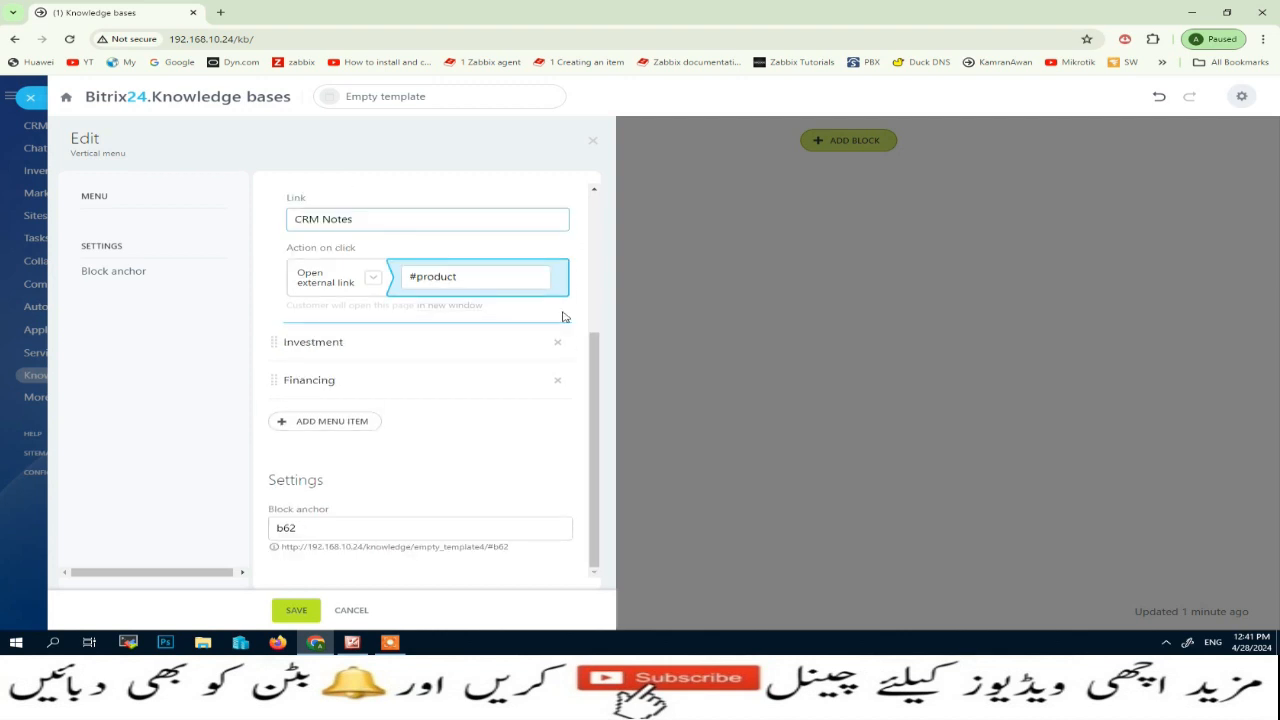
pyautogui.click(557, 343)
pyautogui.click(558, 381)
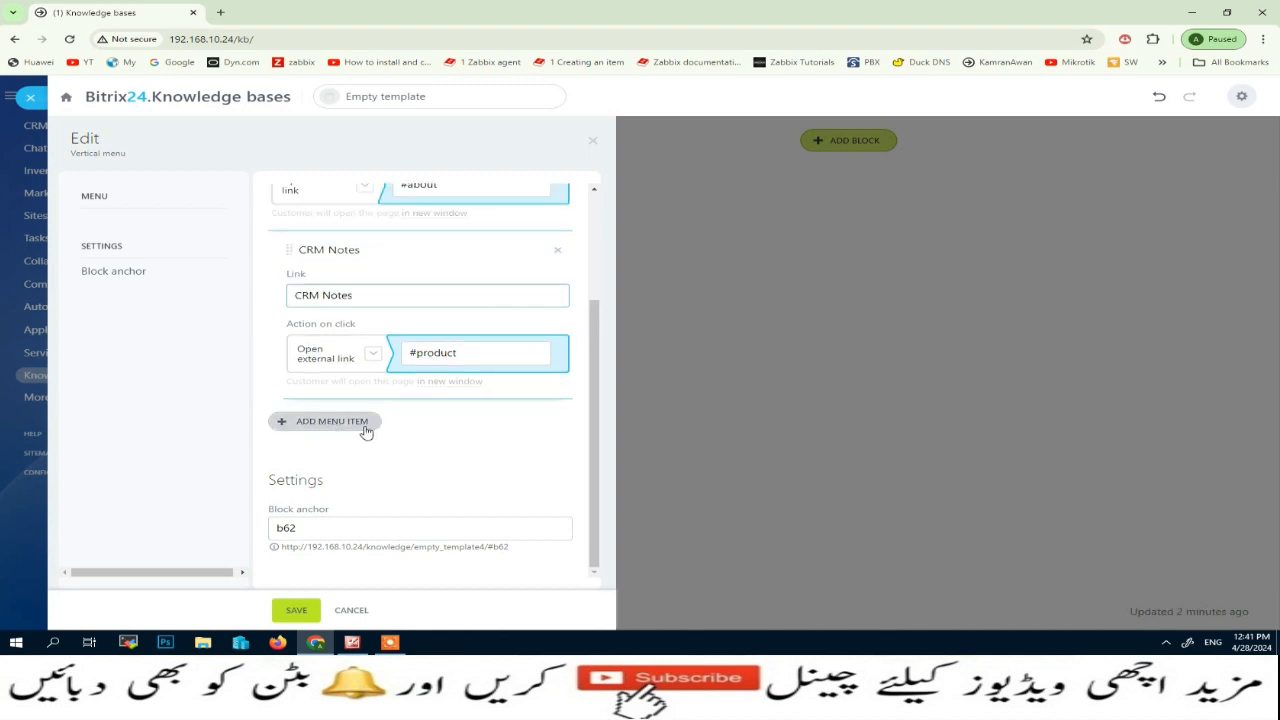
pyautogui.click(366, 430)
pyautogui.click(556, 423)
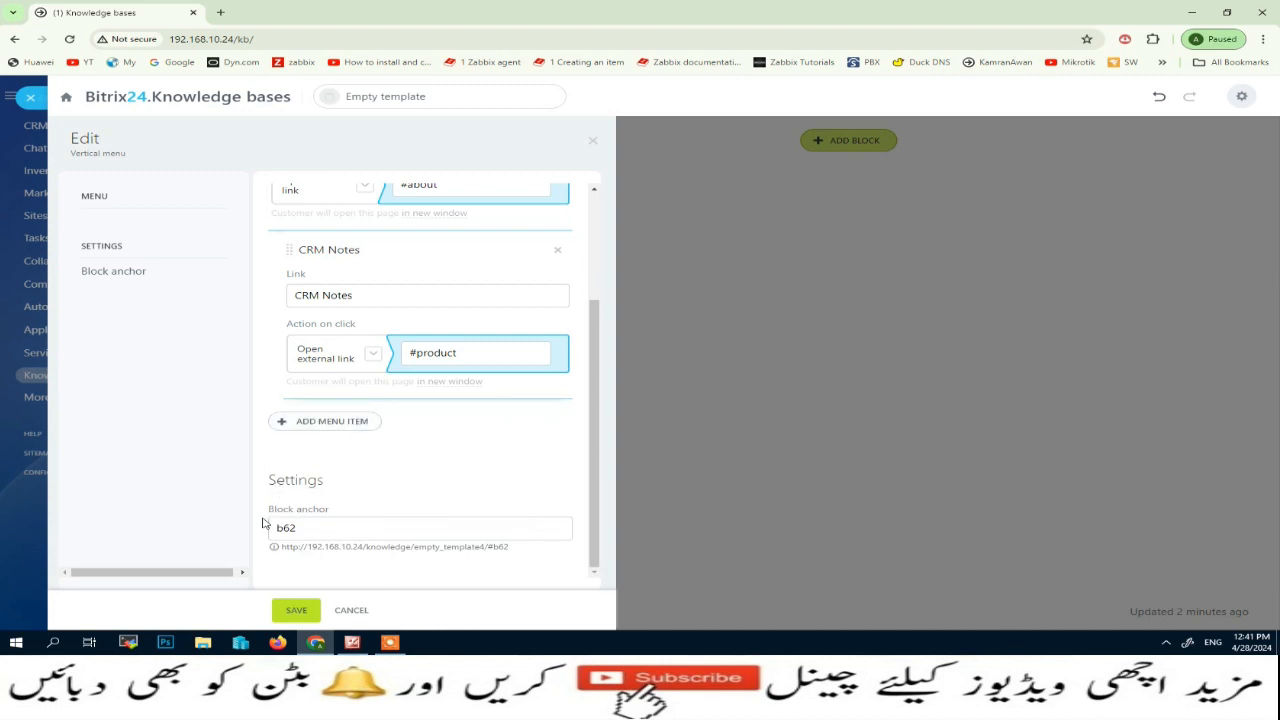
# Copy the URL given for the block anchor and save the vertical menu block
pyautogui.moveTo(271, 509); pyautogui.dragTo(338, 516)
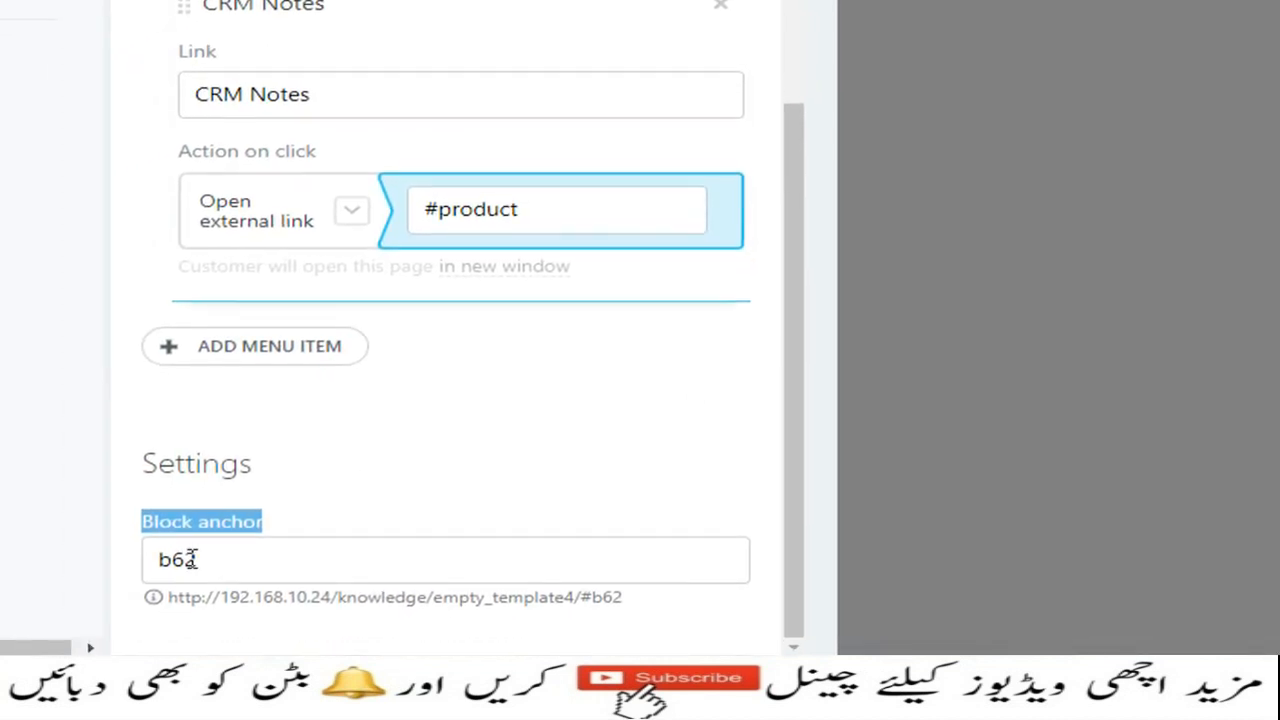
pyautogui.click(180, 560)
pyautogui.moveTo(180, 560); pyautogui.dragTo(160, 559)
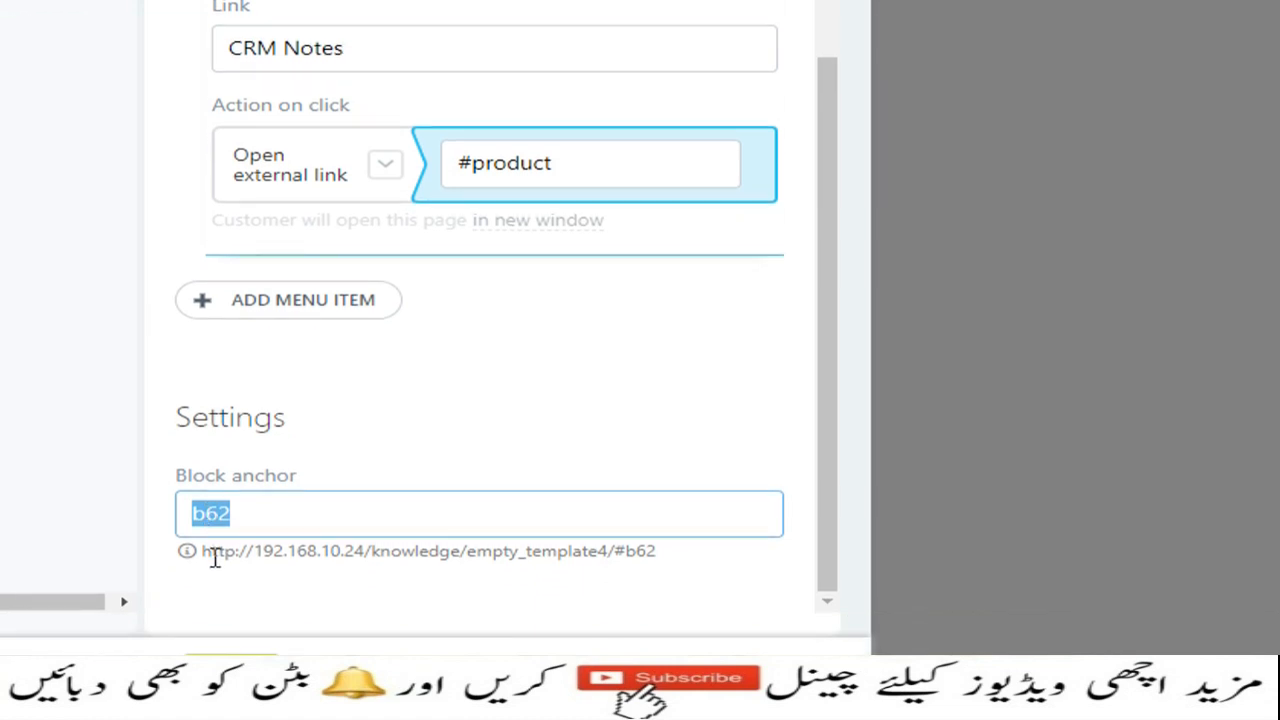
pyautogui.moveTo(203, 595); pyautogui.dragTo(660, 549)
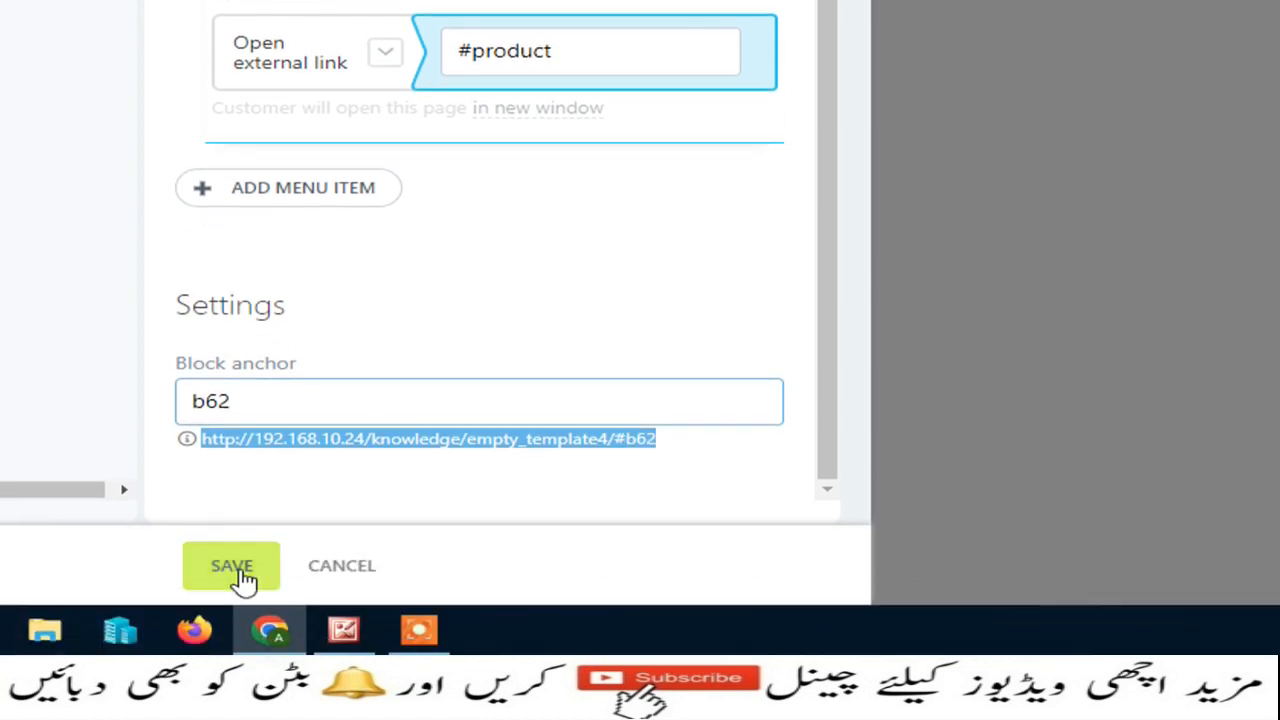
pyautogui.rightClick(408, 438)
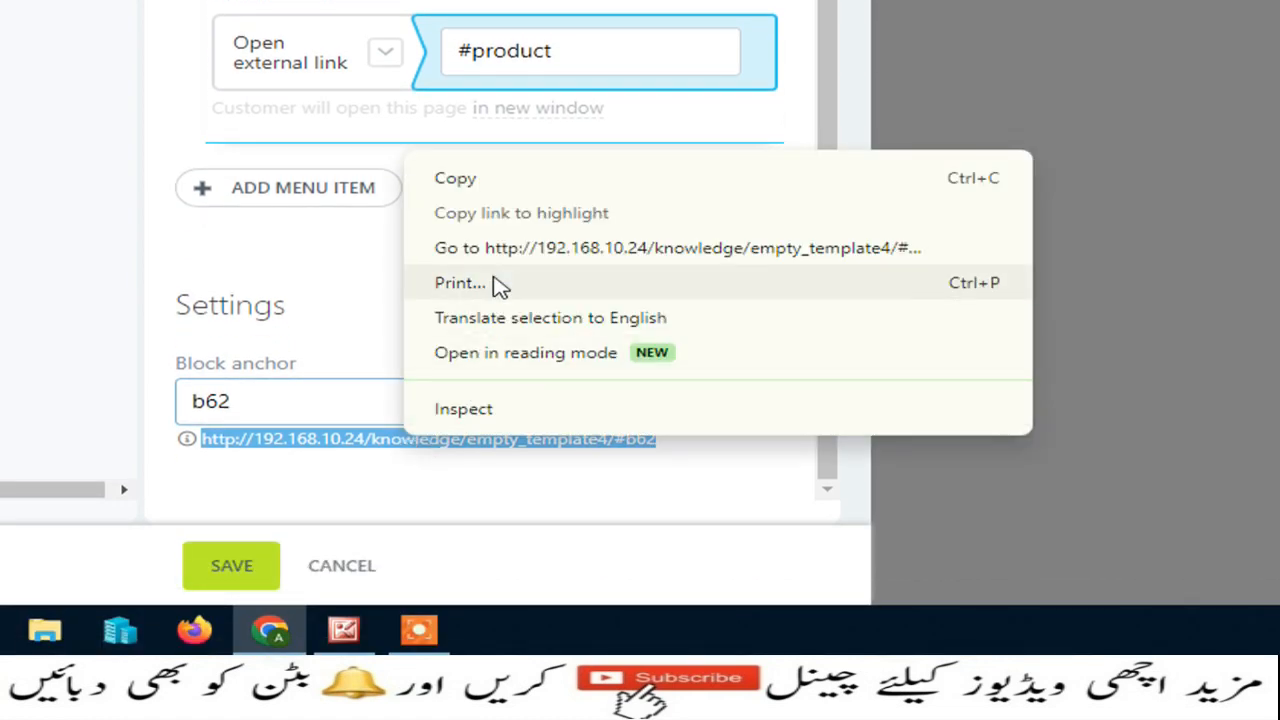
pyautogui.click(515, 180)
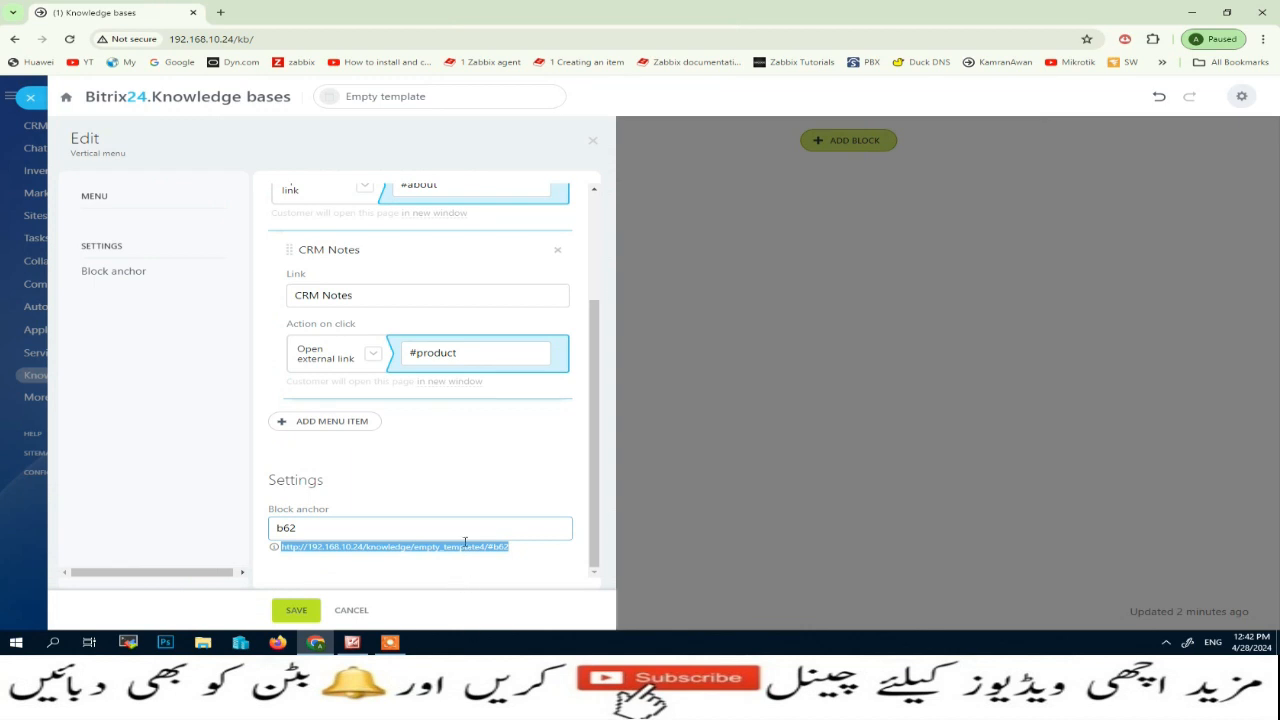
pyautogui.click(289, 610)
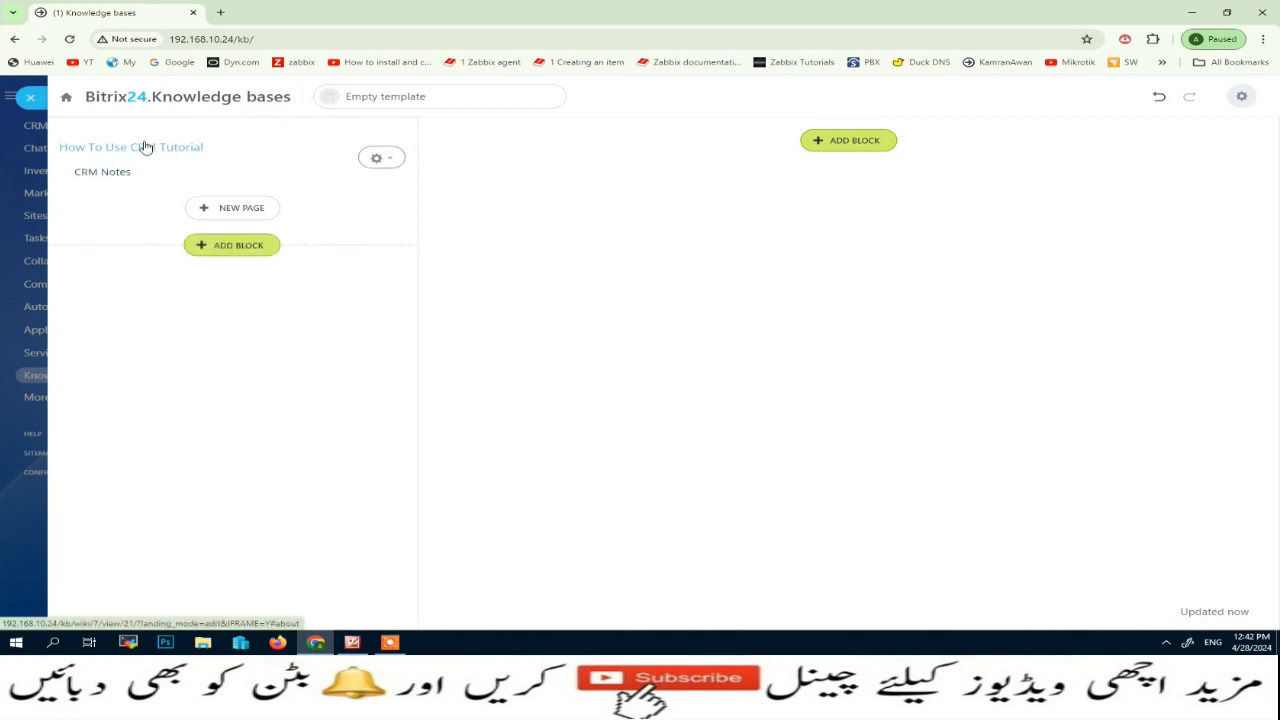
# Add the "Text left, Image flipbook right" block from the text and images category to the empty main content area
pyautogui.click(857, 145)
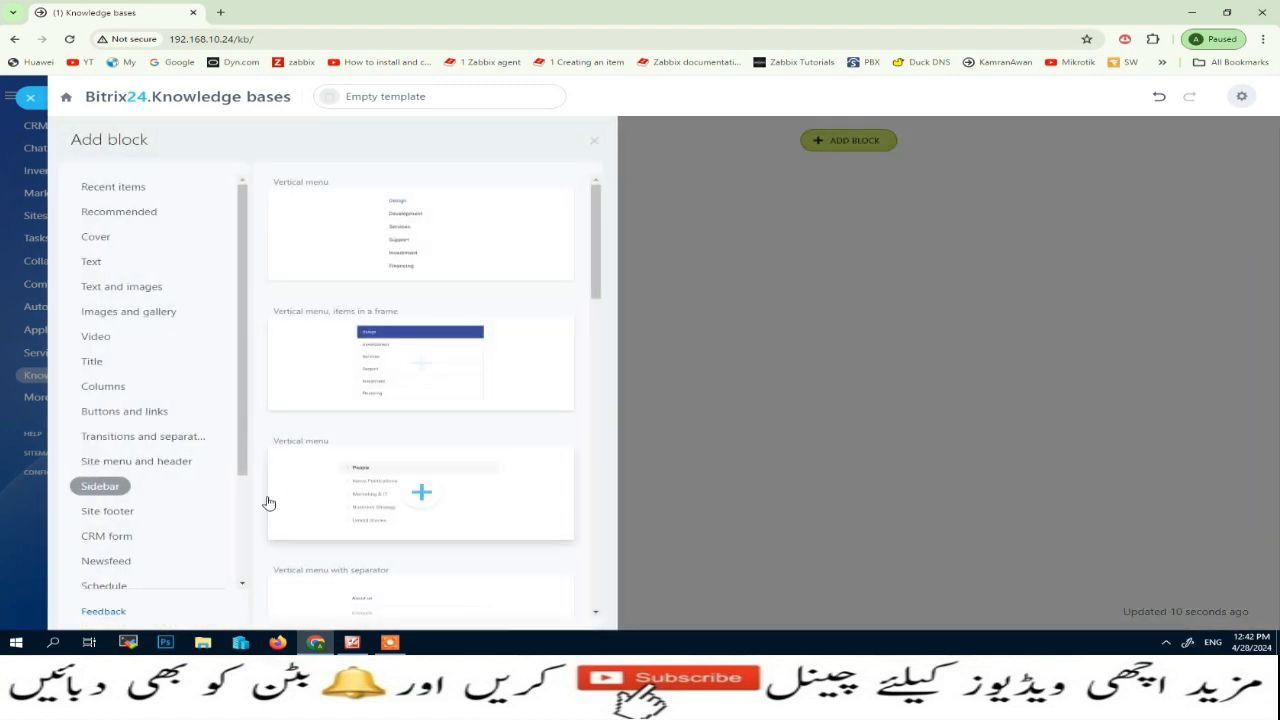
pyautogui.click(109, 339)
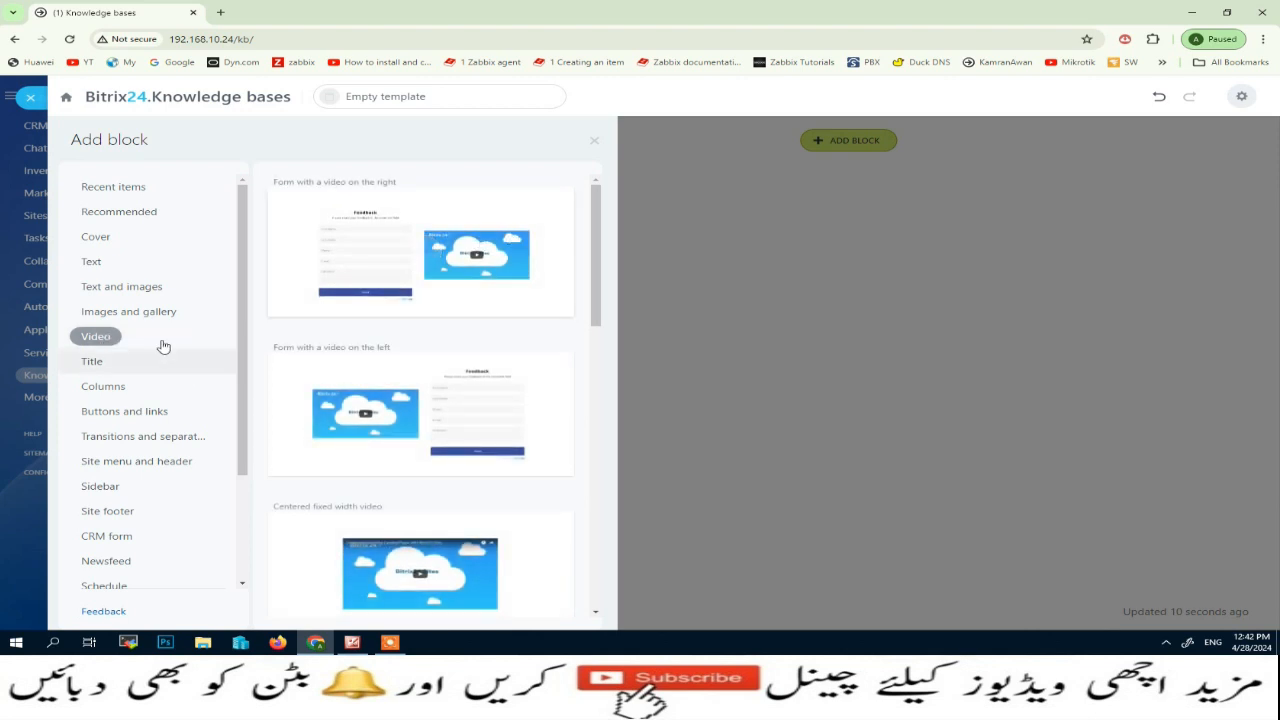
pyautogui.click(114, 288)
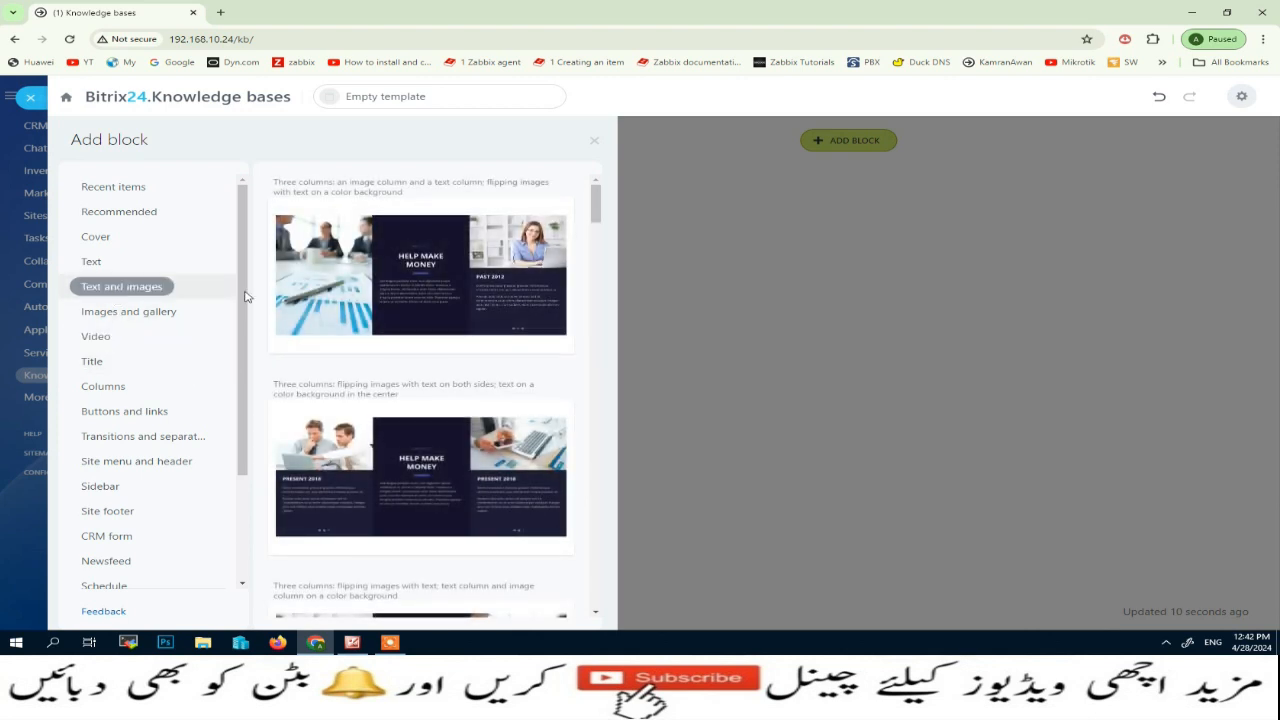
pyautogui.click(114, 262)
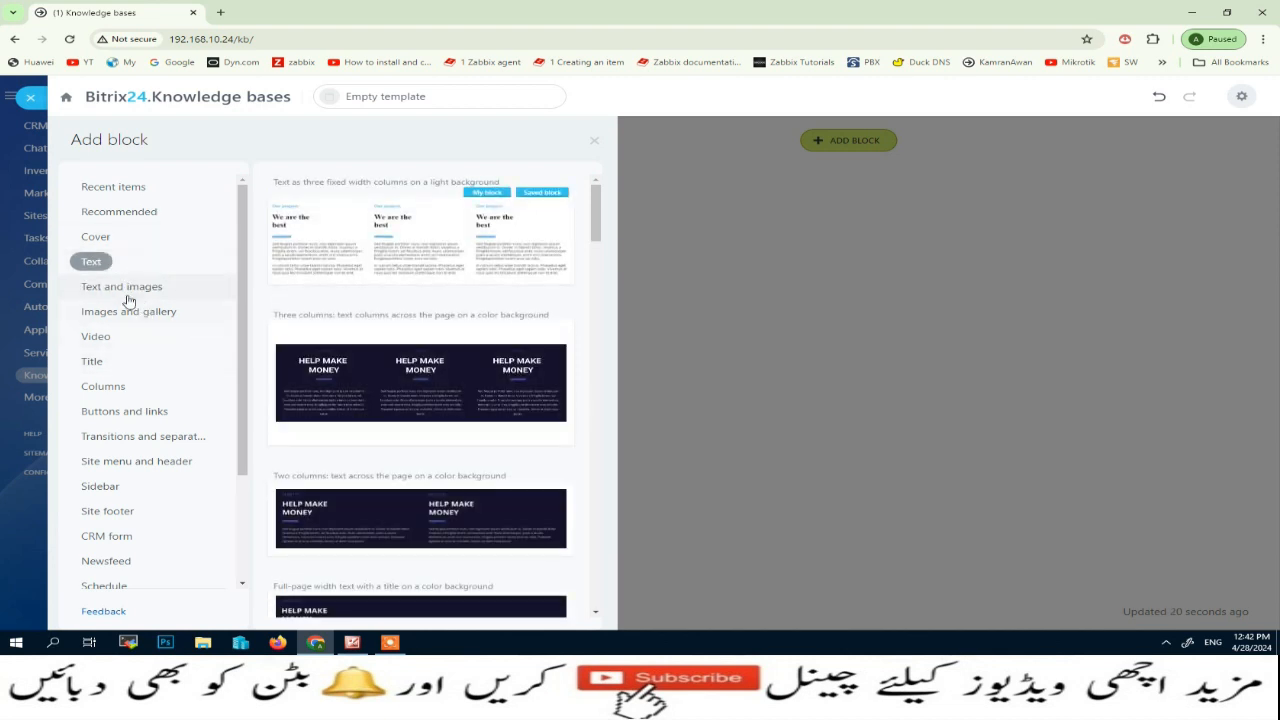
pyautogui.click(120, 289)
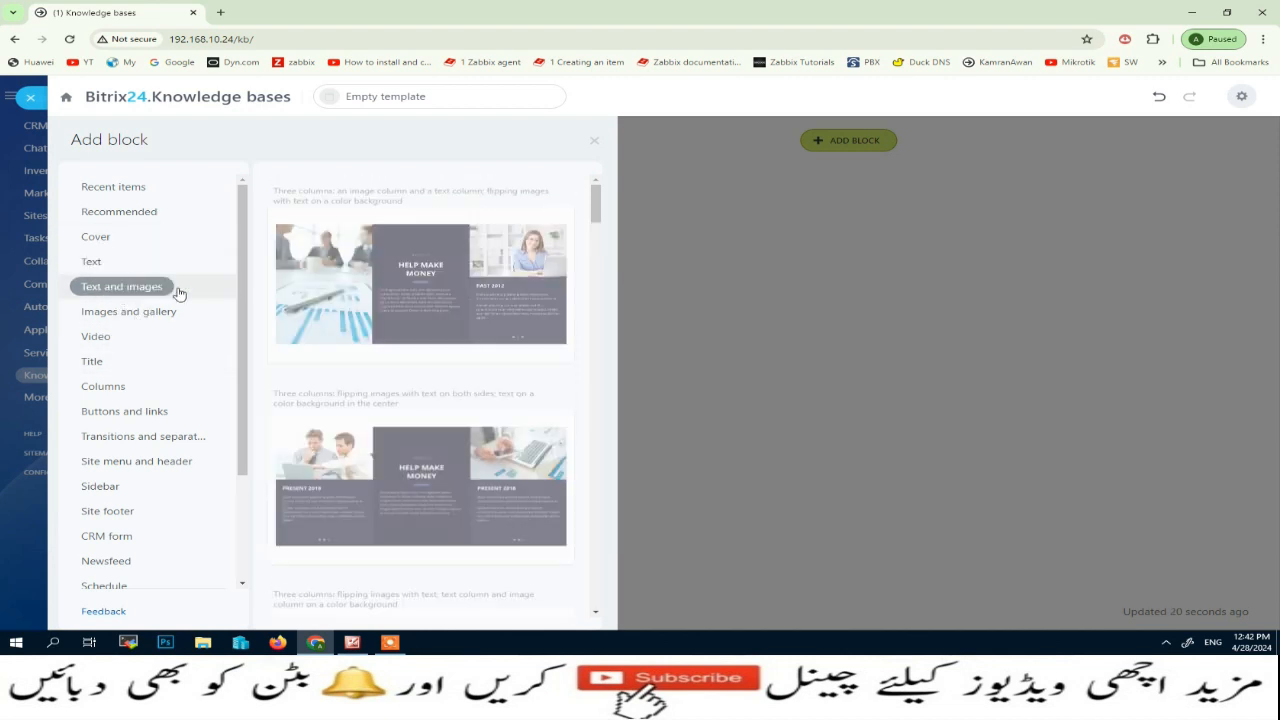
pyautogui.scroll(-2, 407, 388)
pyautogui.scroll(-5, 407, 388)
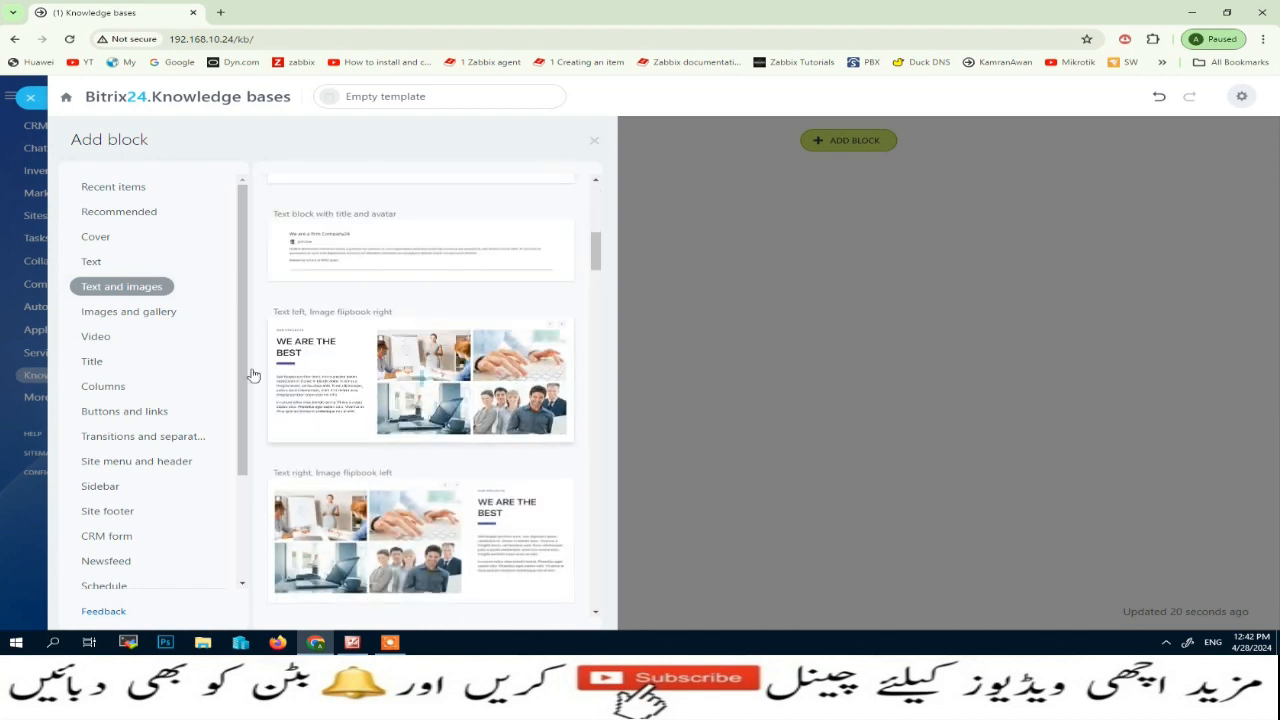
pyautogui.click(403, 381)
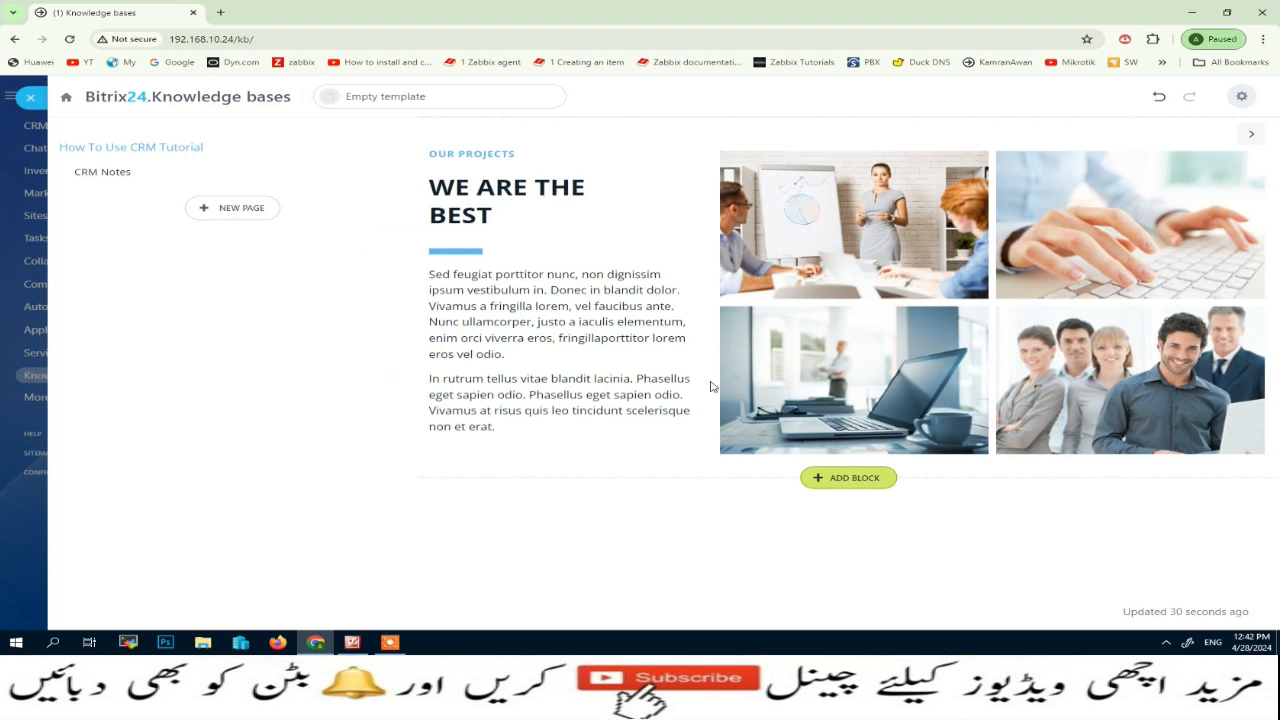
# Replace the "WE ARE THE BEST" title of the image flipbook block with "HOW TO USE CRM"
pyautogui.click(509, 215)
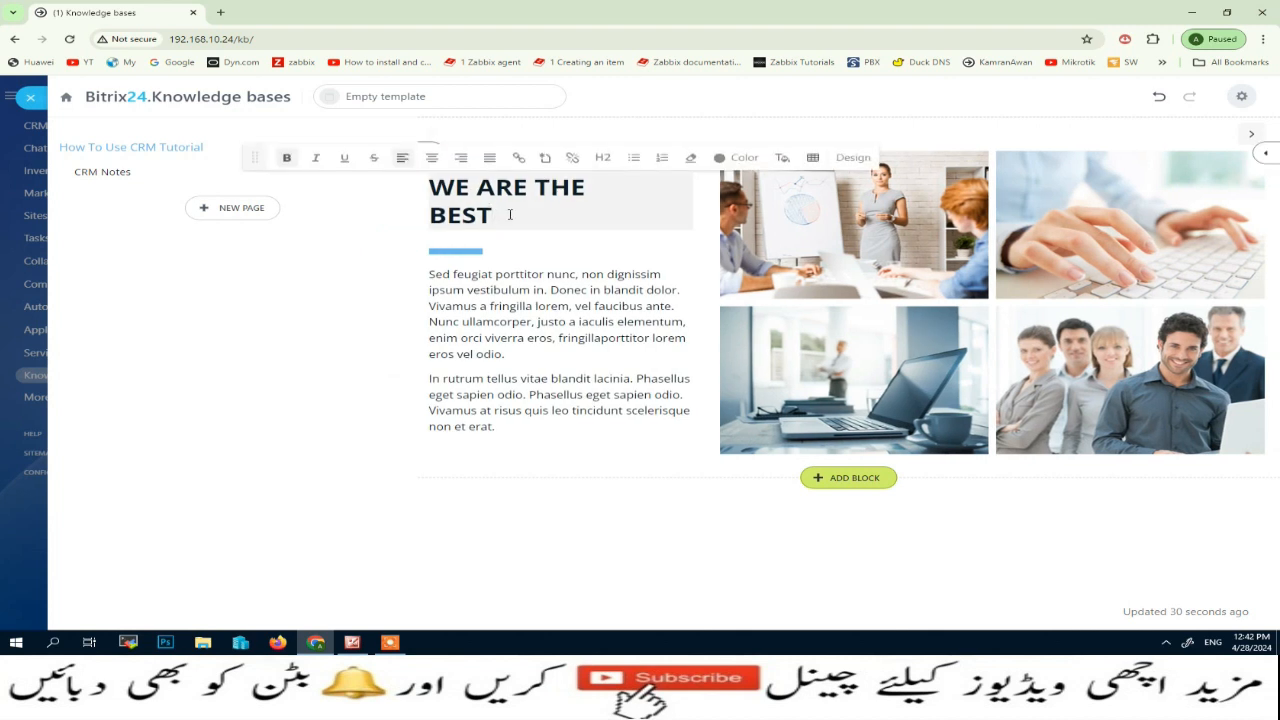
pyautogui.tripleClick(509, 215)
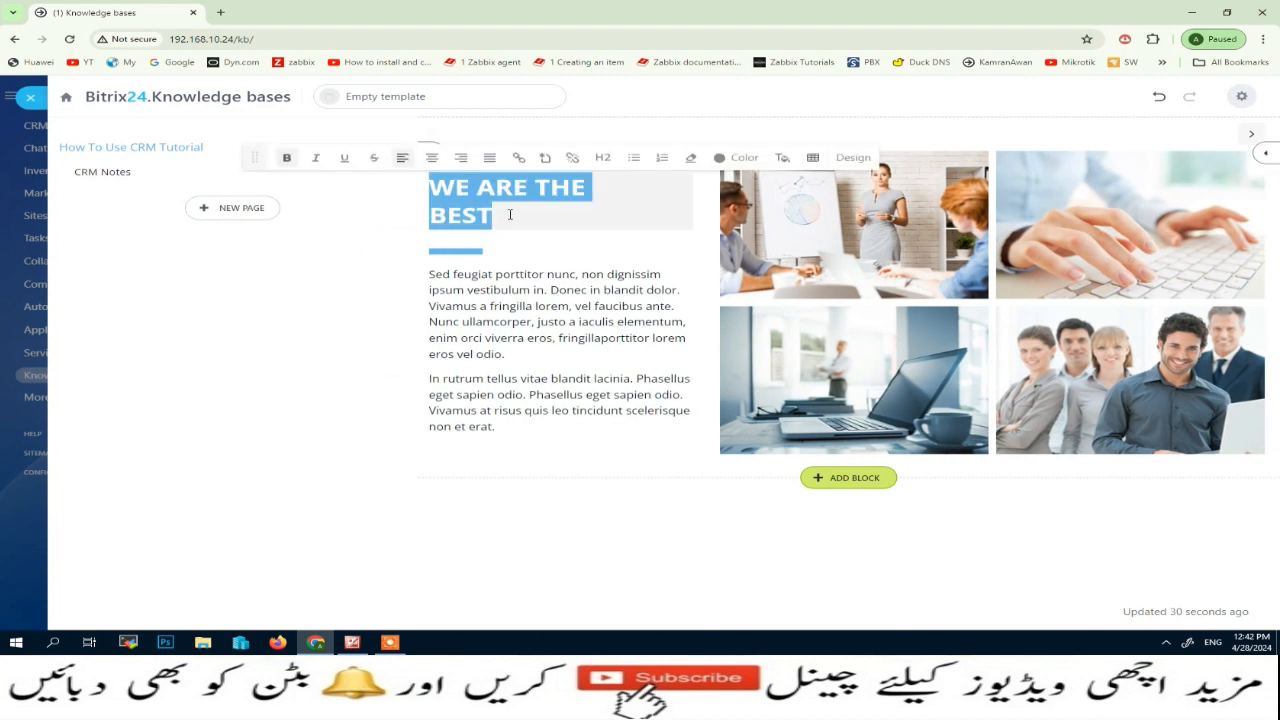
pyautogui.write('HOW TO')
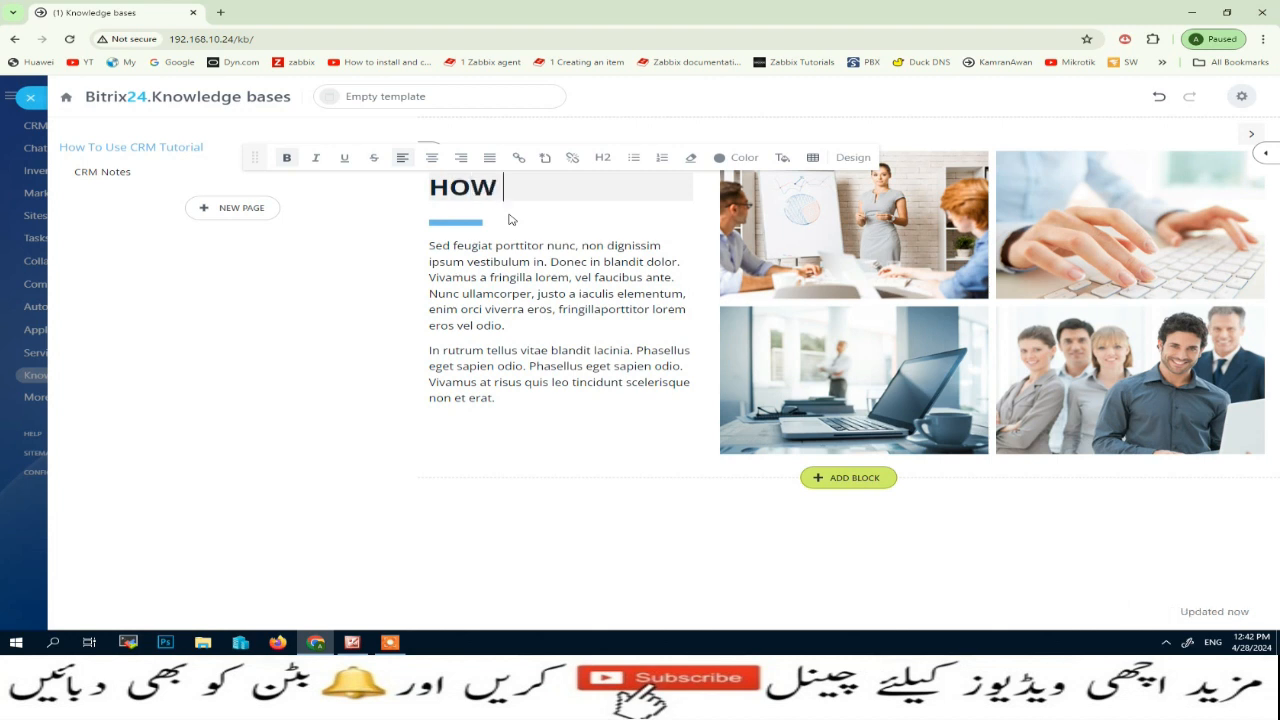
pyautogui.press('BackSpace')
pyautogui.press('BackSpace')
pyautogui.write('O USE')
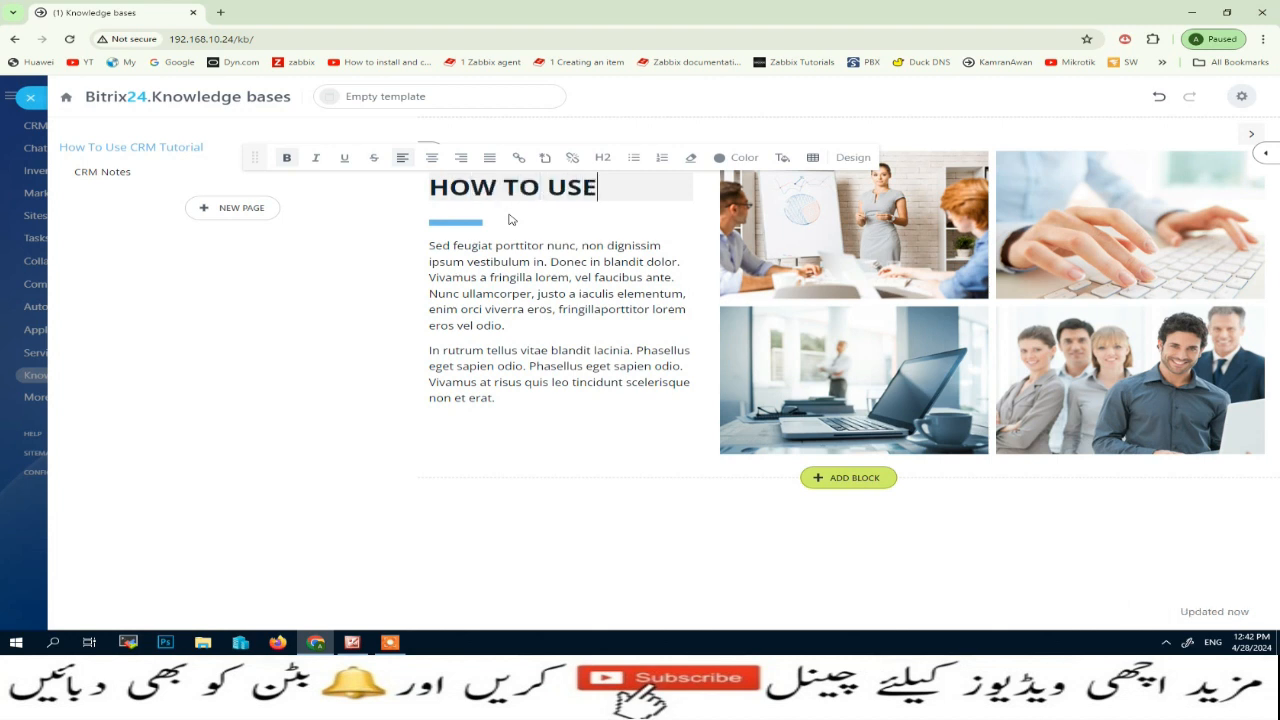
pyautogui.write(' CRM')
pyautogui.click(541, 260)
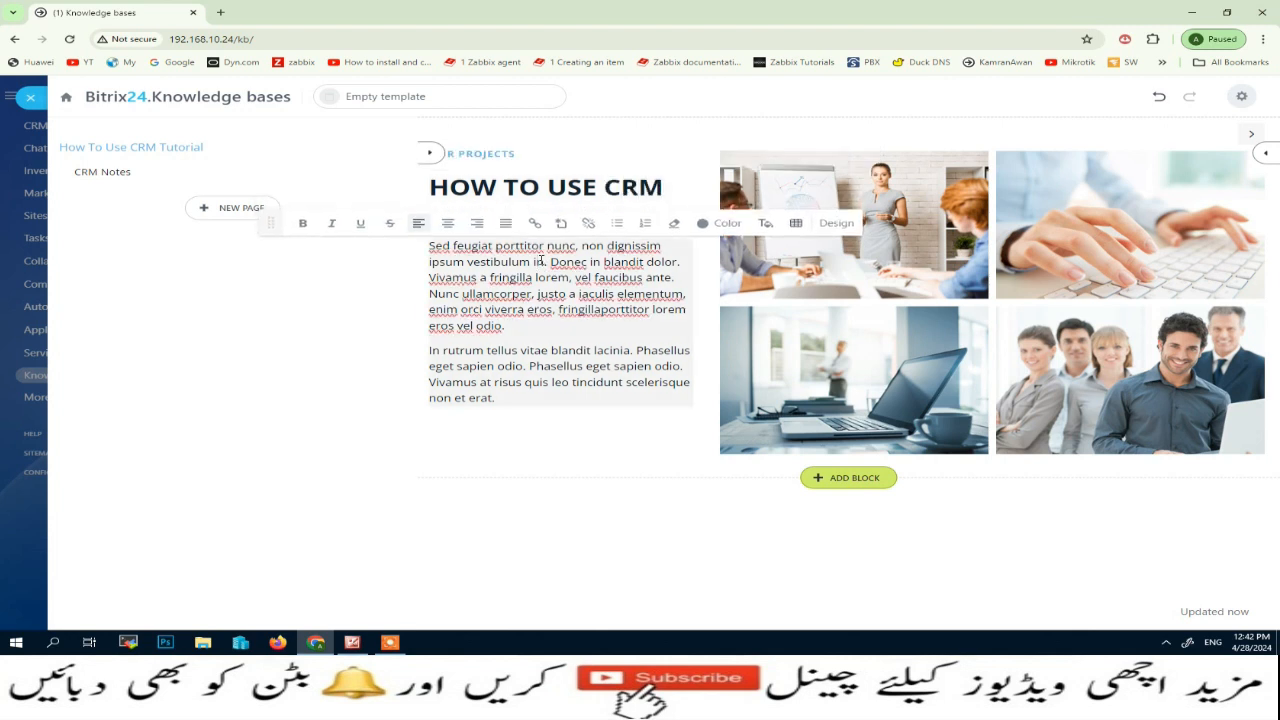
pyautogui.hotkey('ctrl', 'a')
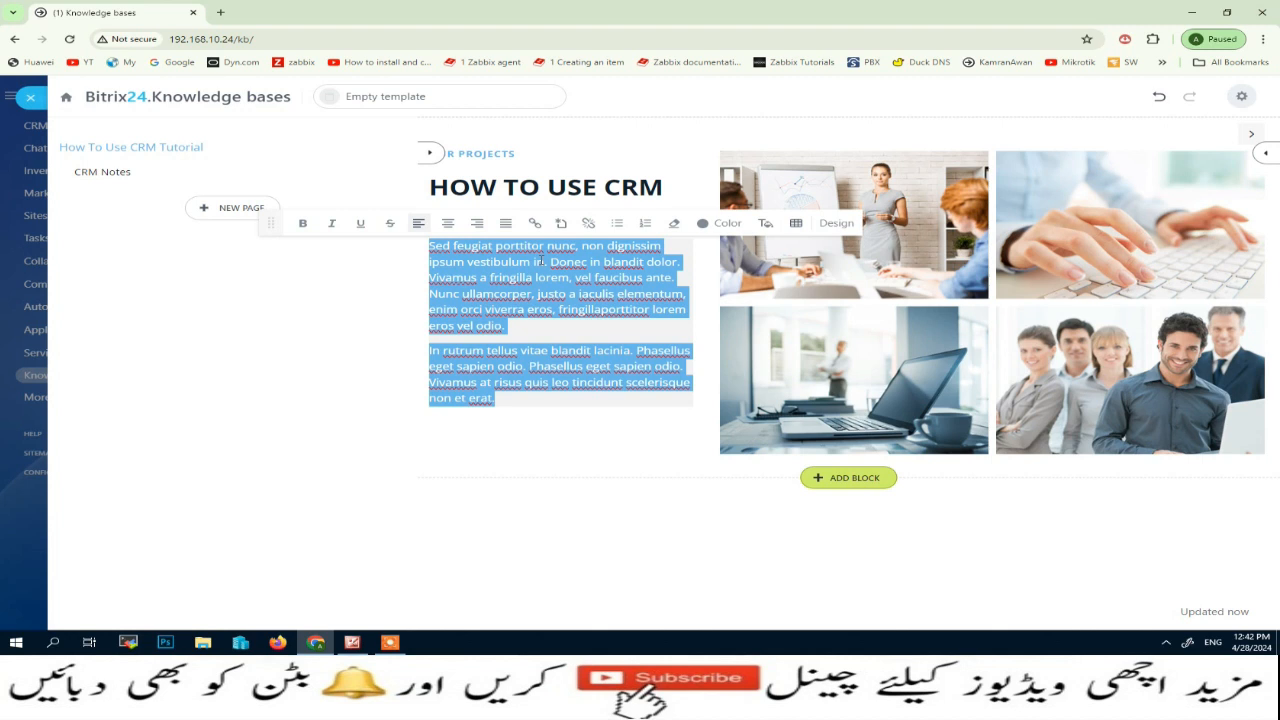
pyautogui.click(593, 466)
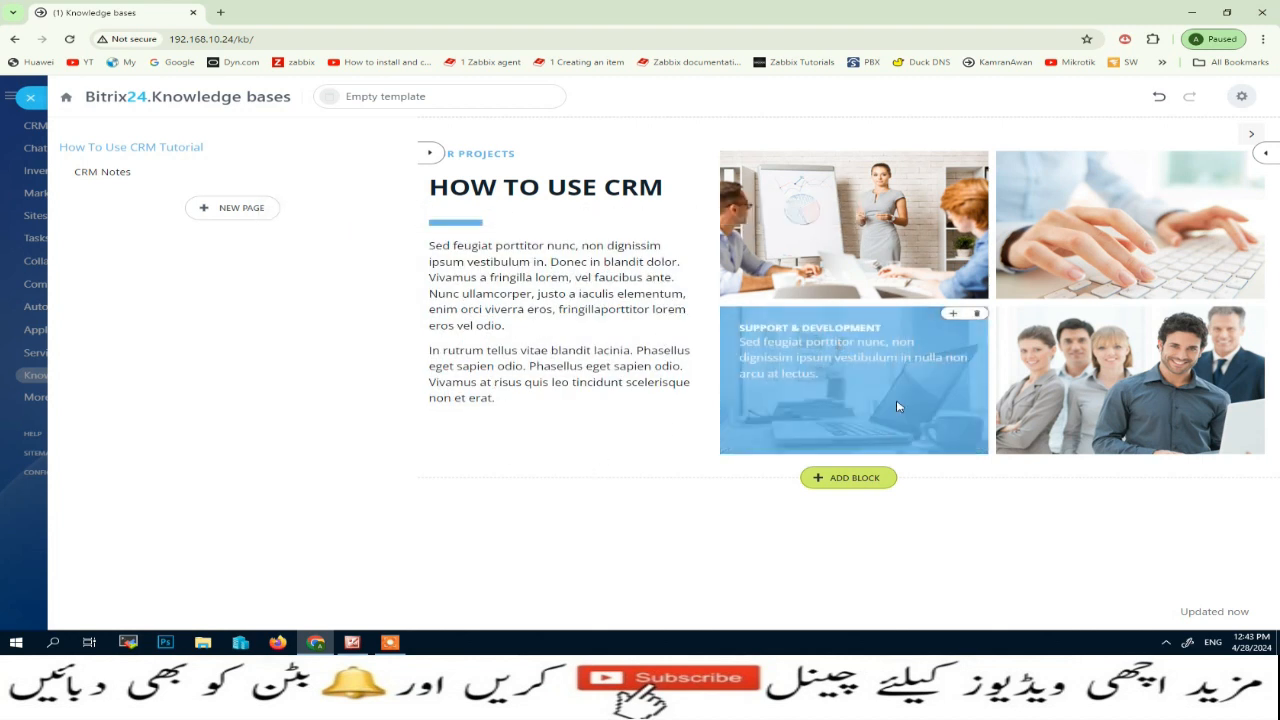
# Add a text block with a check-marked list of titled items below the image flipbook block
pyautogui.click(845, 478)
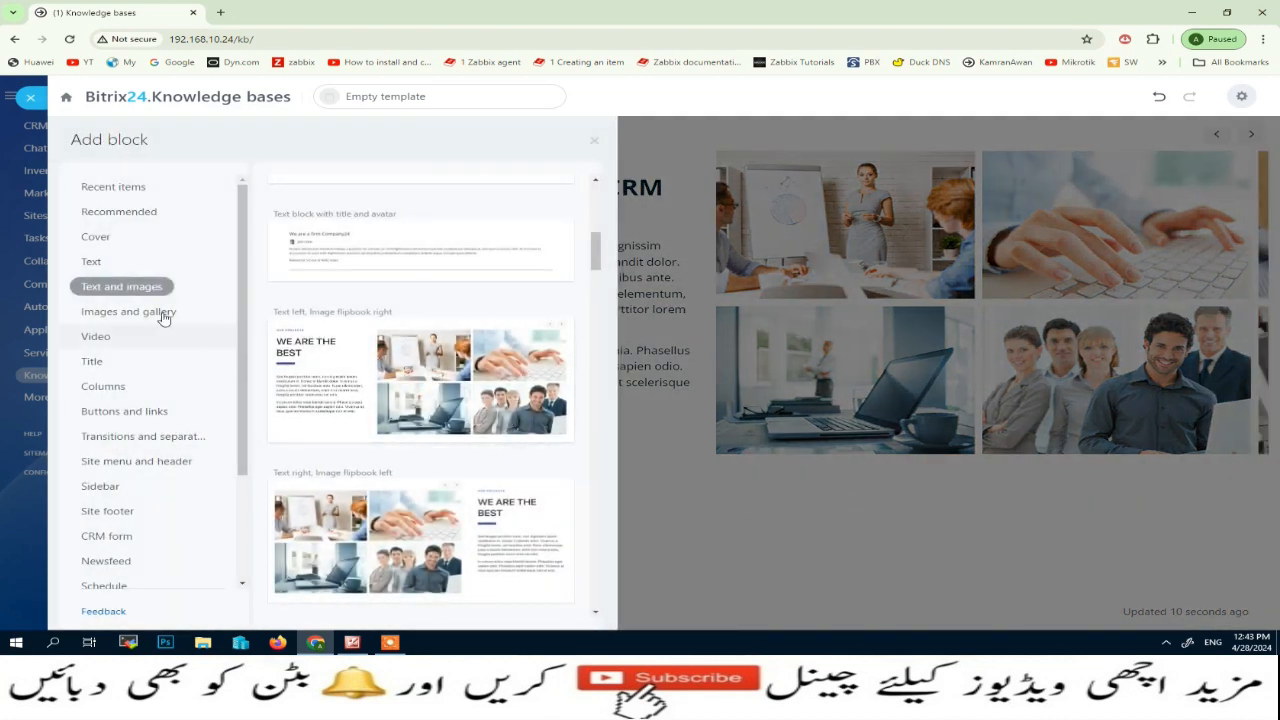
pyautogui.click(88, 262)
pyautogui.scroll(-5, 300, 410)
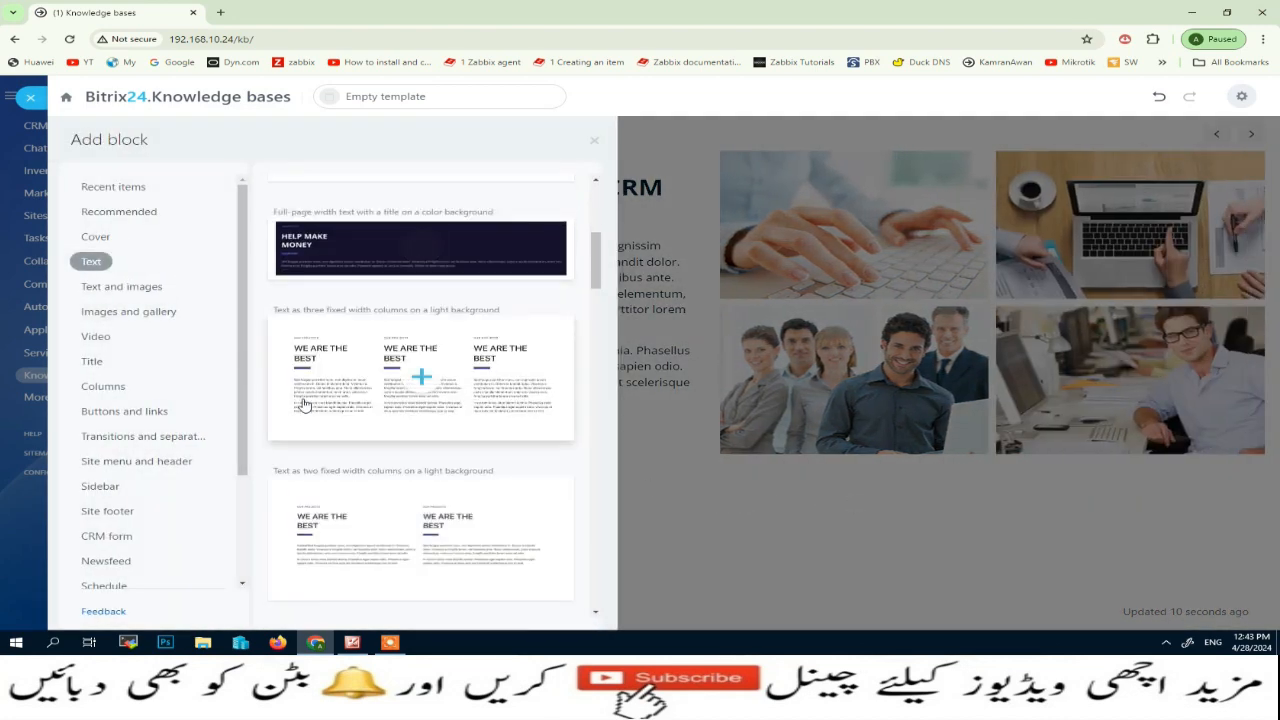
pyautogui.scroll(-3, 330, 416)
pyautogui.click(418, 517)
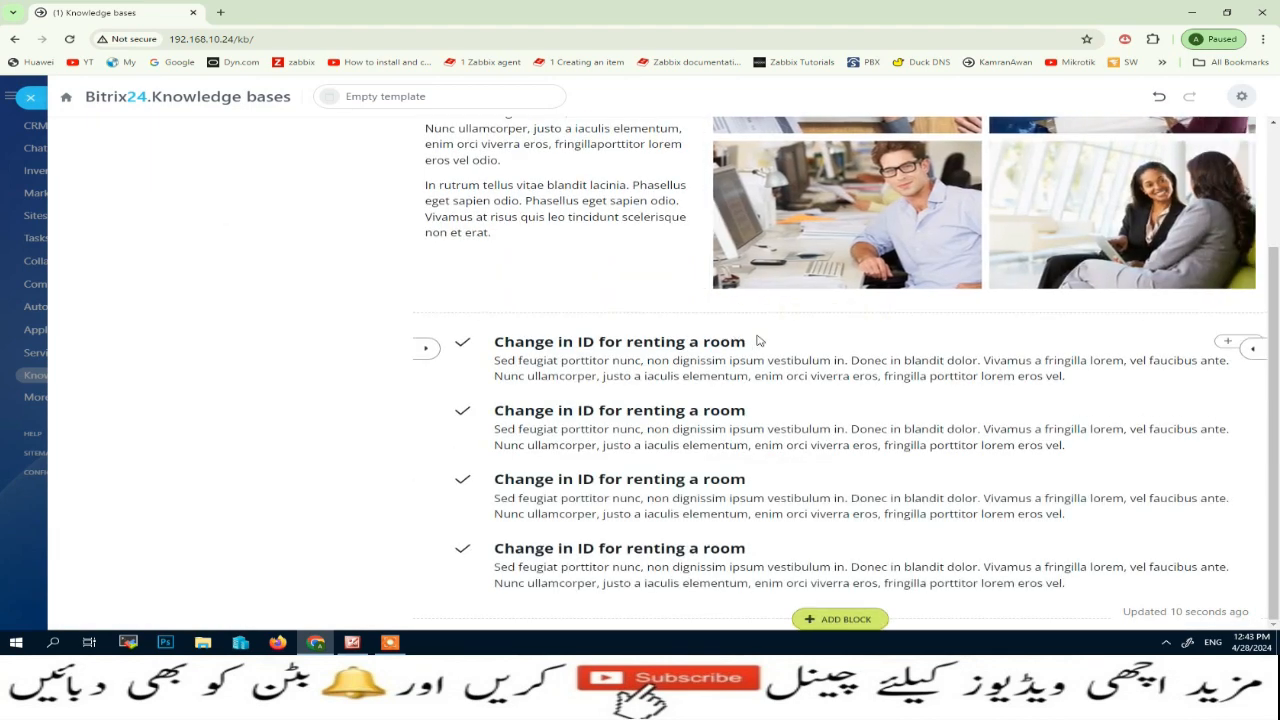
# Replace the first check-marked item's heading with "CRM Detail Information", correcting the spelling of "Detail"
pyautogui.click(755, 344)
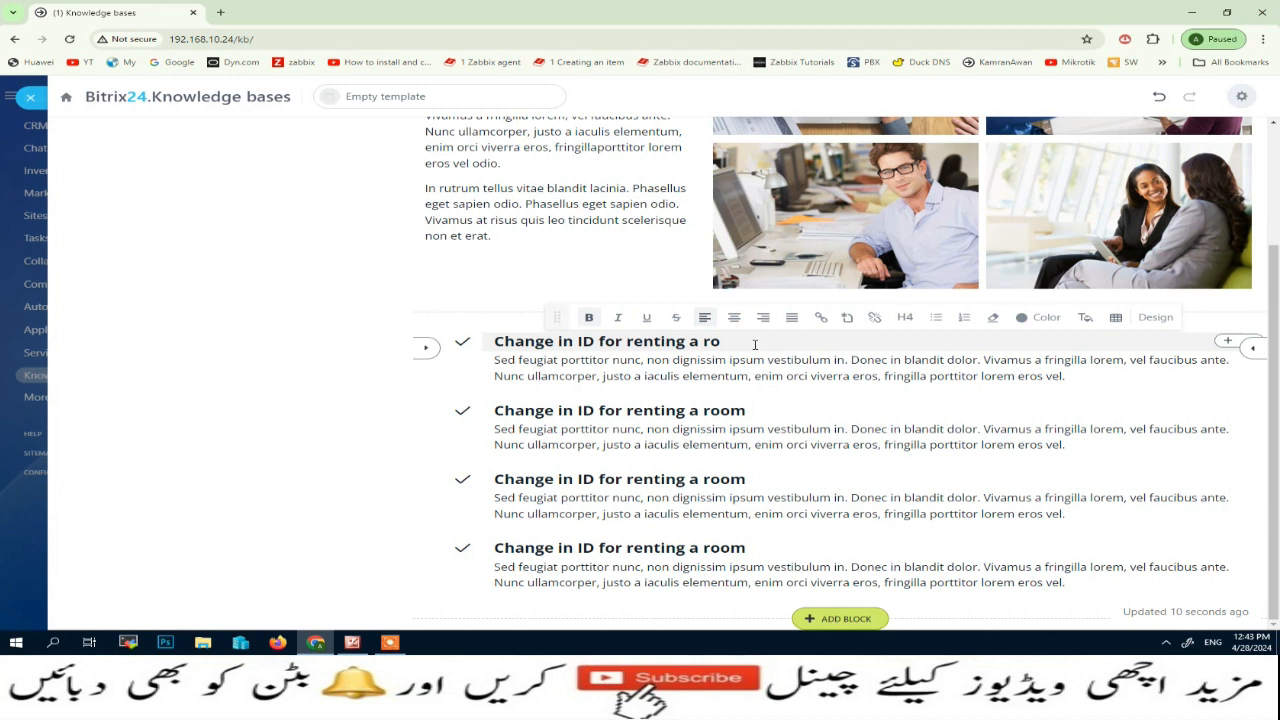
pyautogui.press('BackSpace')
pyautogui.press('BackSpace')
pyautogui.press('BackSpace')
pyautogui.press('BackSpace')
pyautogui.press('BackSpace')
pyautogui.press('BackSpace')
pyautogui.press('BackSpace')
pyautogui.press('BackSpace')
pyautogui.press('BackSpace')
pyautogui.press('BackSpace')
pyautogui.press('BackSpace')
pyautogui.press('BackSpace')
pyautogui.press('BackSpace')
pyautogui.press('BackSpace')
pyautogui.press('BackSpace')
pyautogui.press('BackSpace')
pyautogui.press('BackSpace')
pyautogui.press('BackSpace')
pyautogui.press('BackSpace')
pyautogui.press('BackSpace')
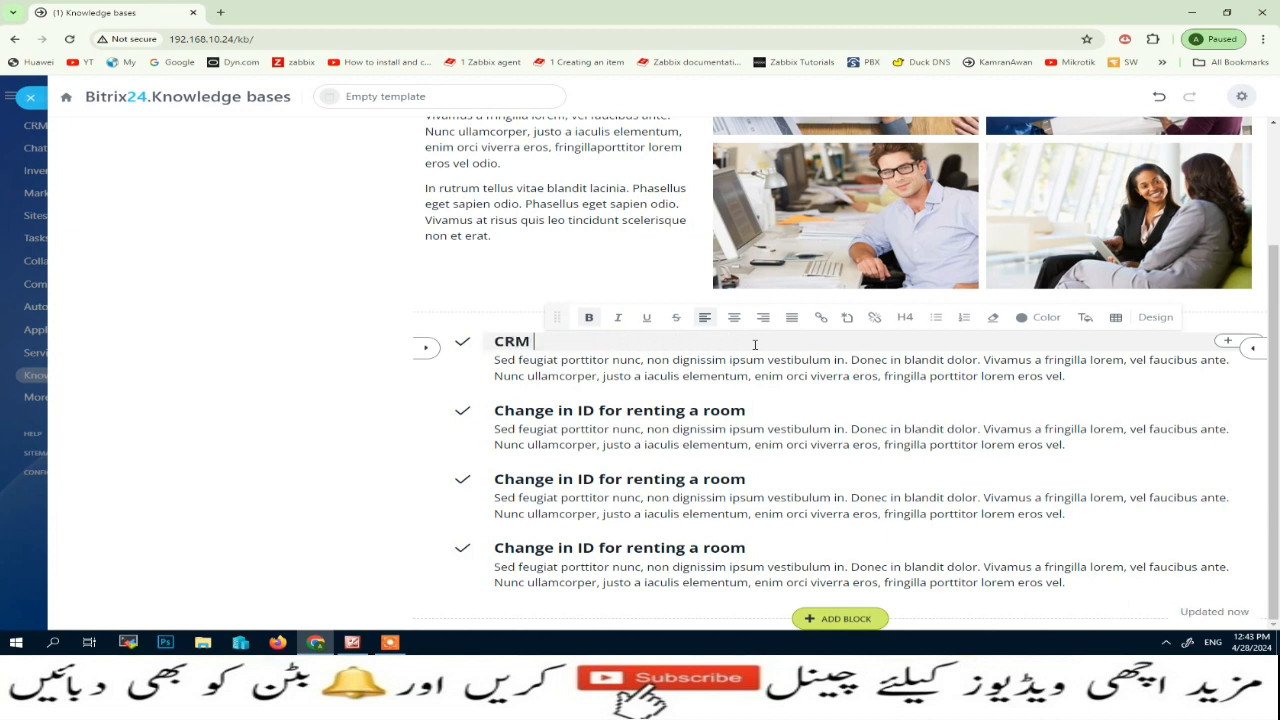
pyautogui.write('RM Deatil Informatio')
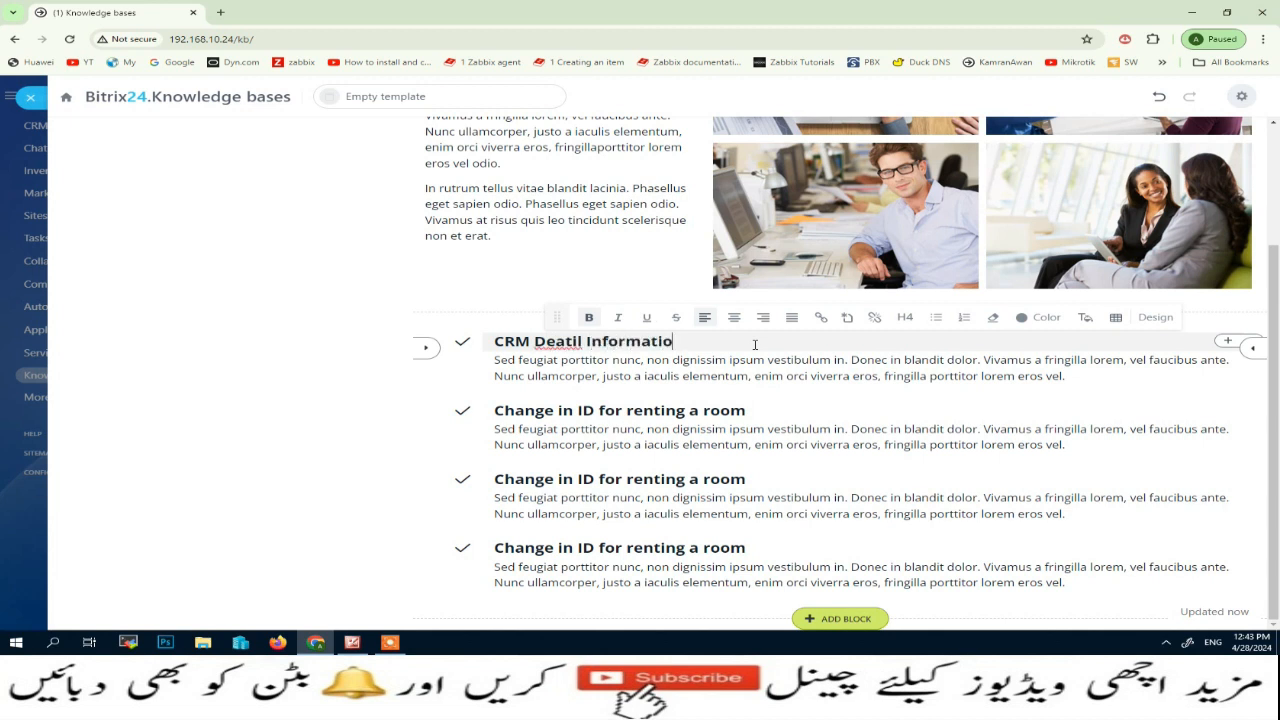
pyautogui.write('mn')
pyautogui.press('BackSpace')
pyautogui.press('BackSpace')
pyautogui.write('n')
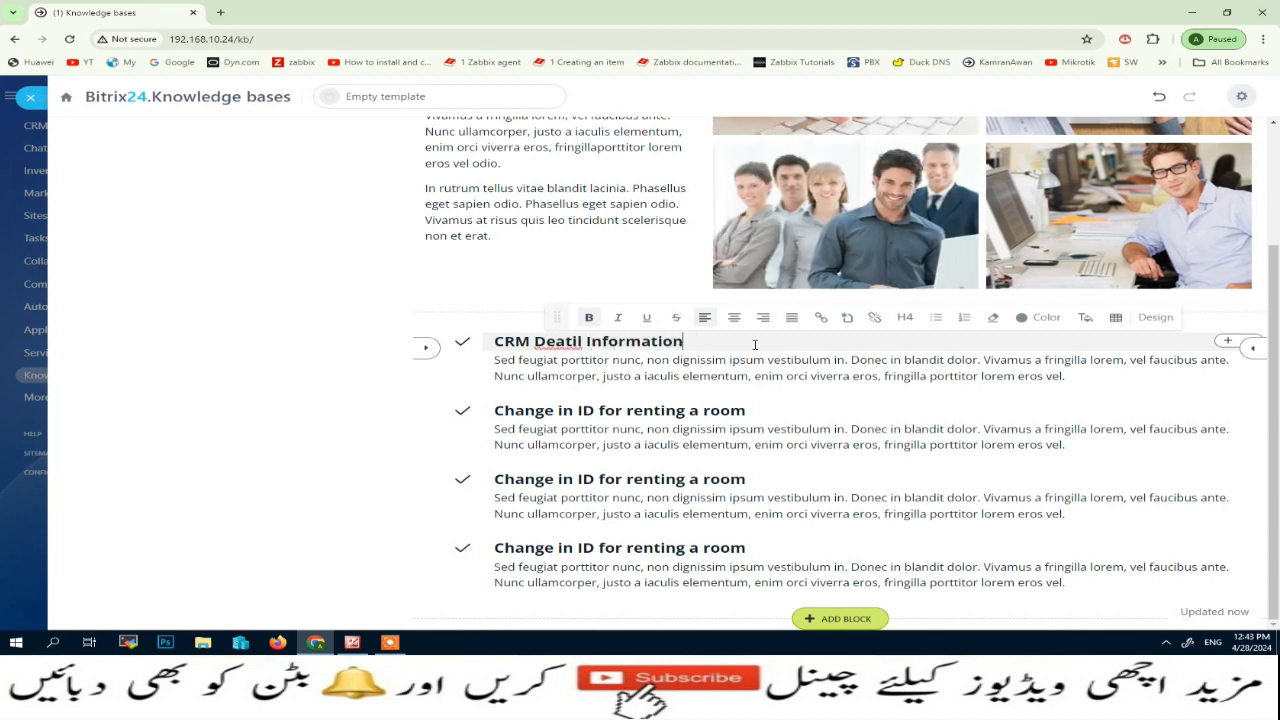
pyautogui.rightClick(540, 341)
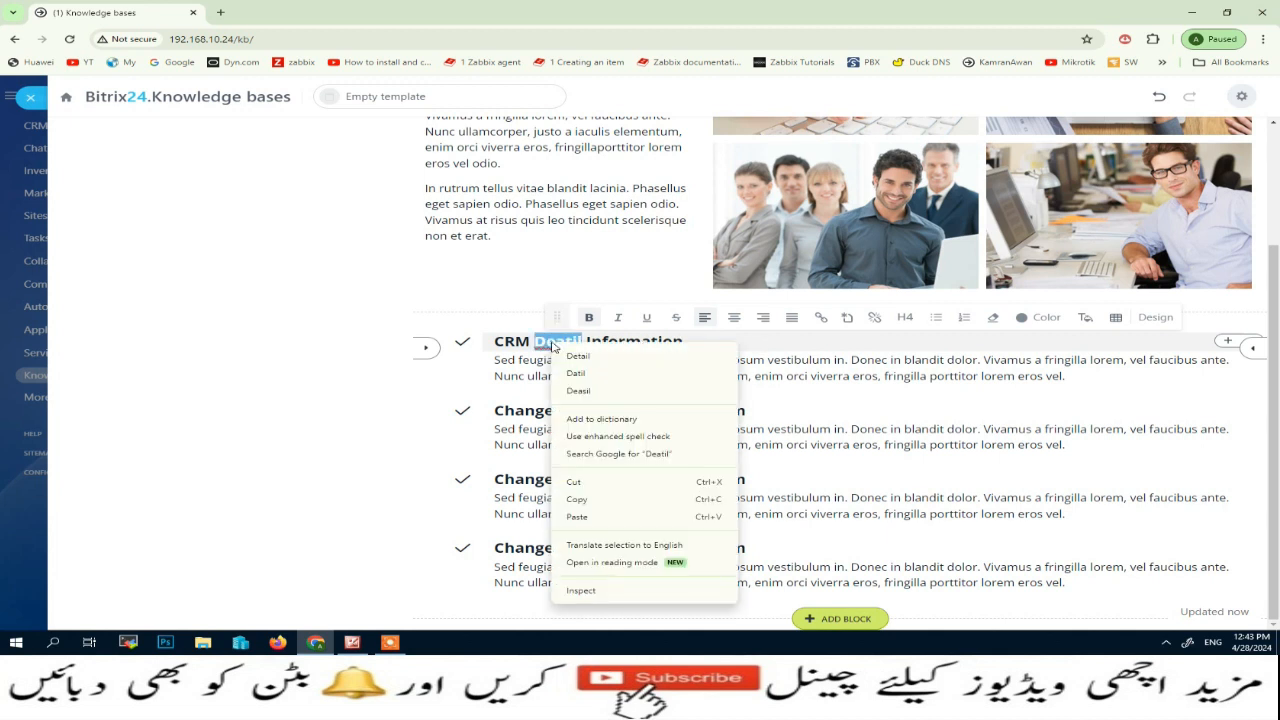
pyautogui.click(562, 354)
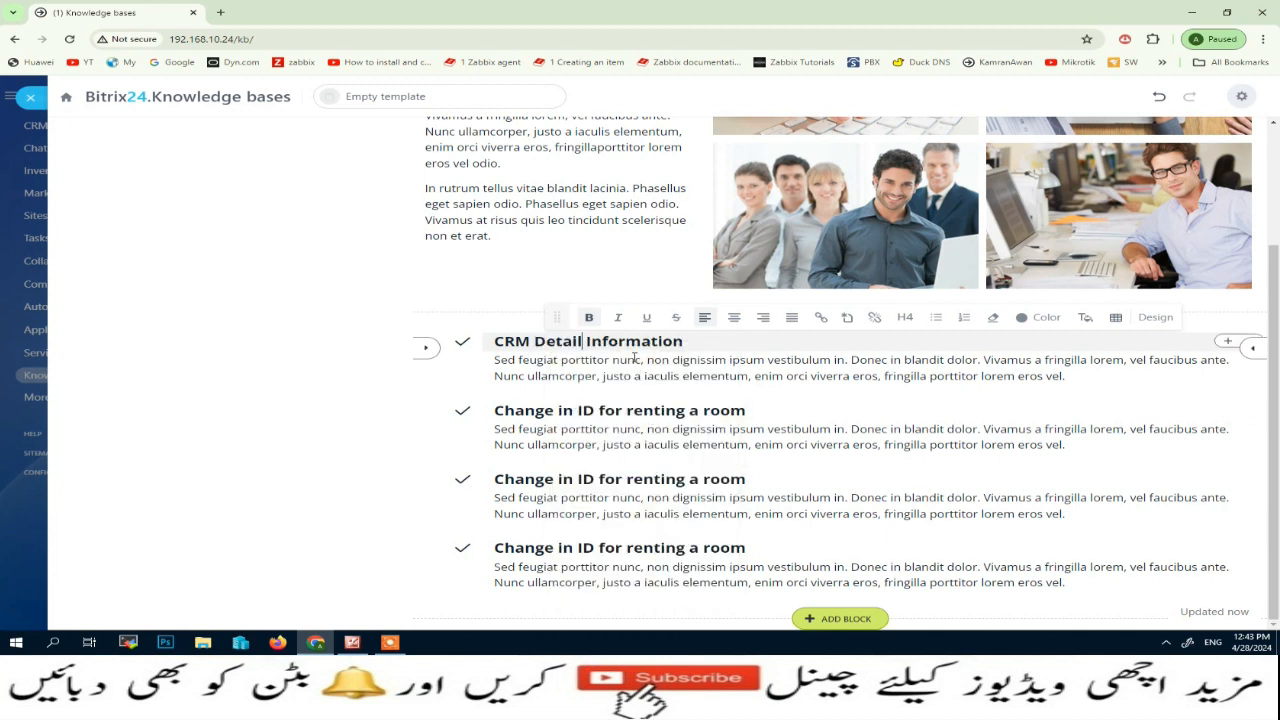
pyautogui.click(658, 372)
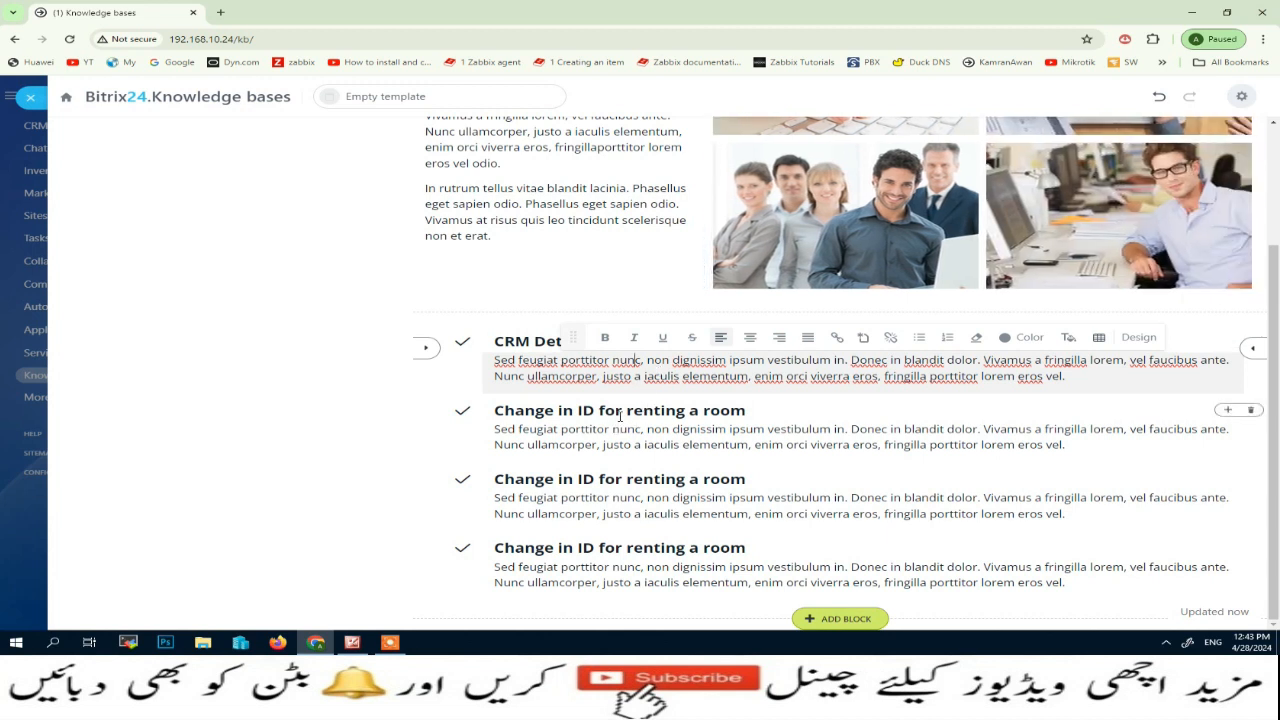
pyautogui.click(618, 411)
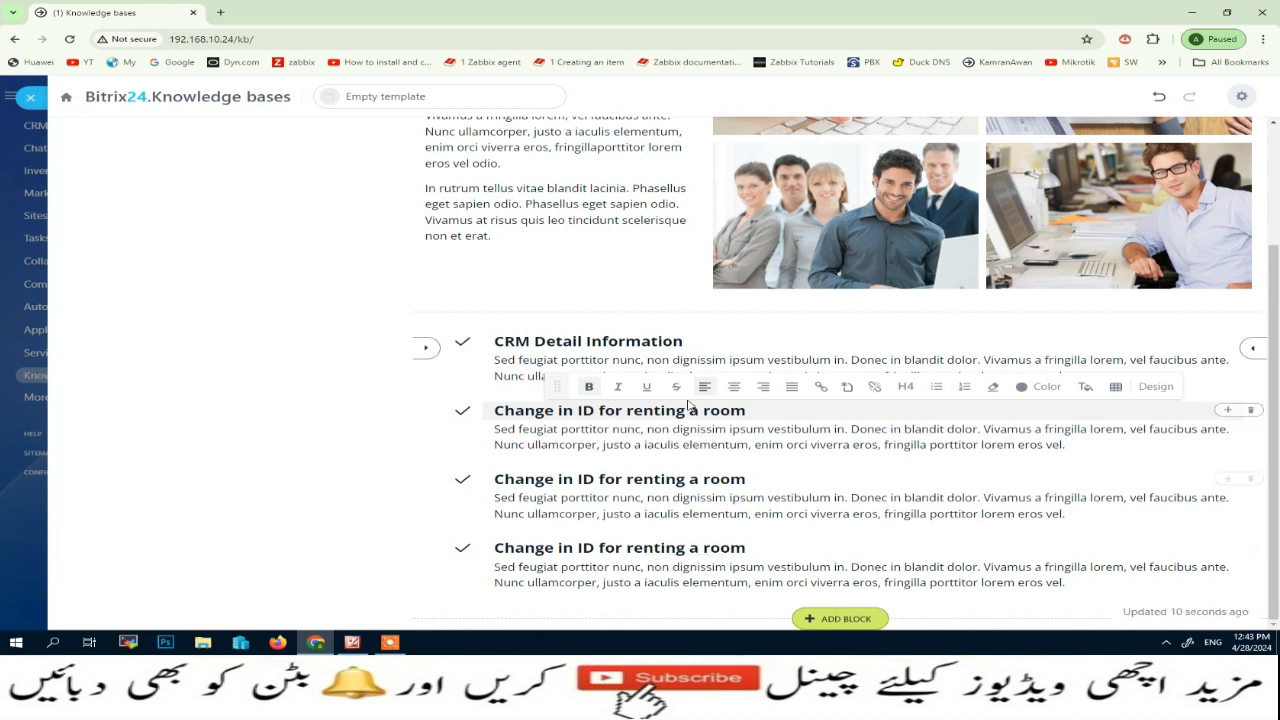
pyautogui.click(884, 513)
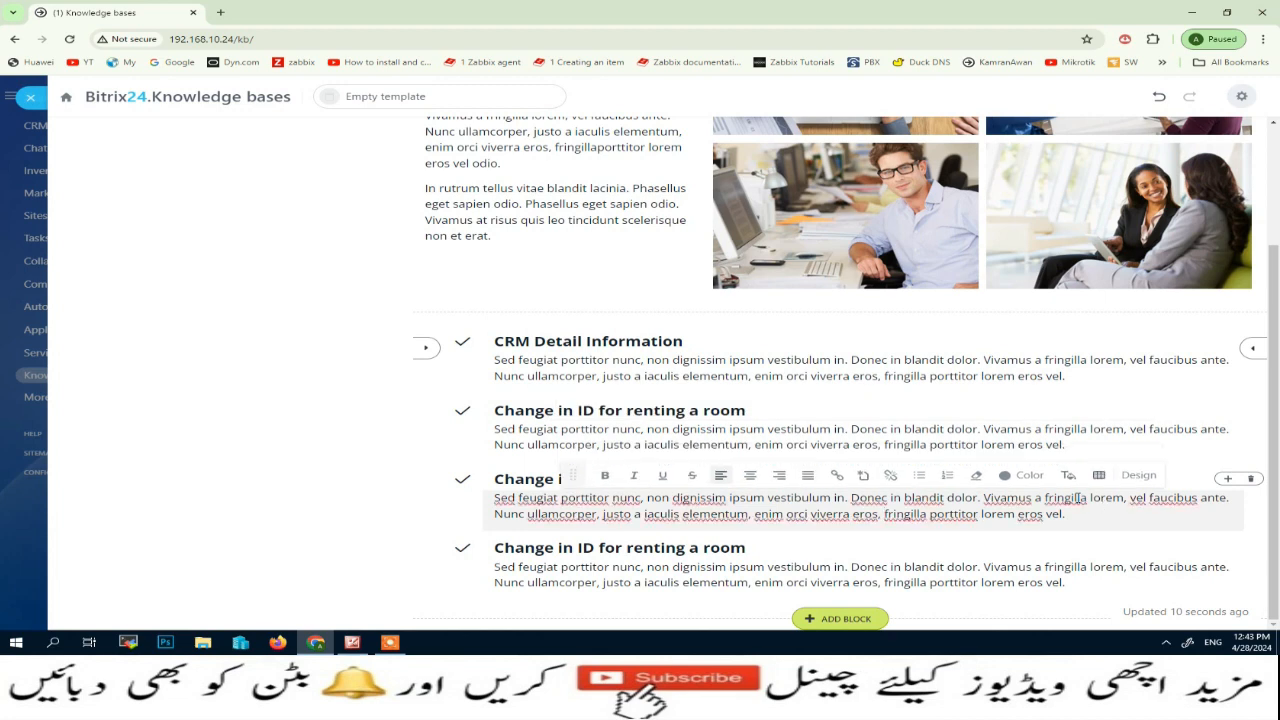
# Make the vertical menu's How To Use CRM Tutorial item open the "Text left, Image flipbook right" block, and save the menu
pyautogui.scroll(2, 1011, 500)
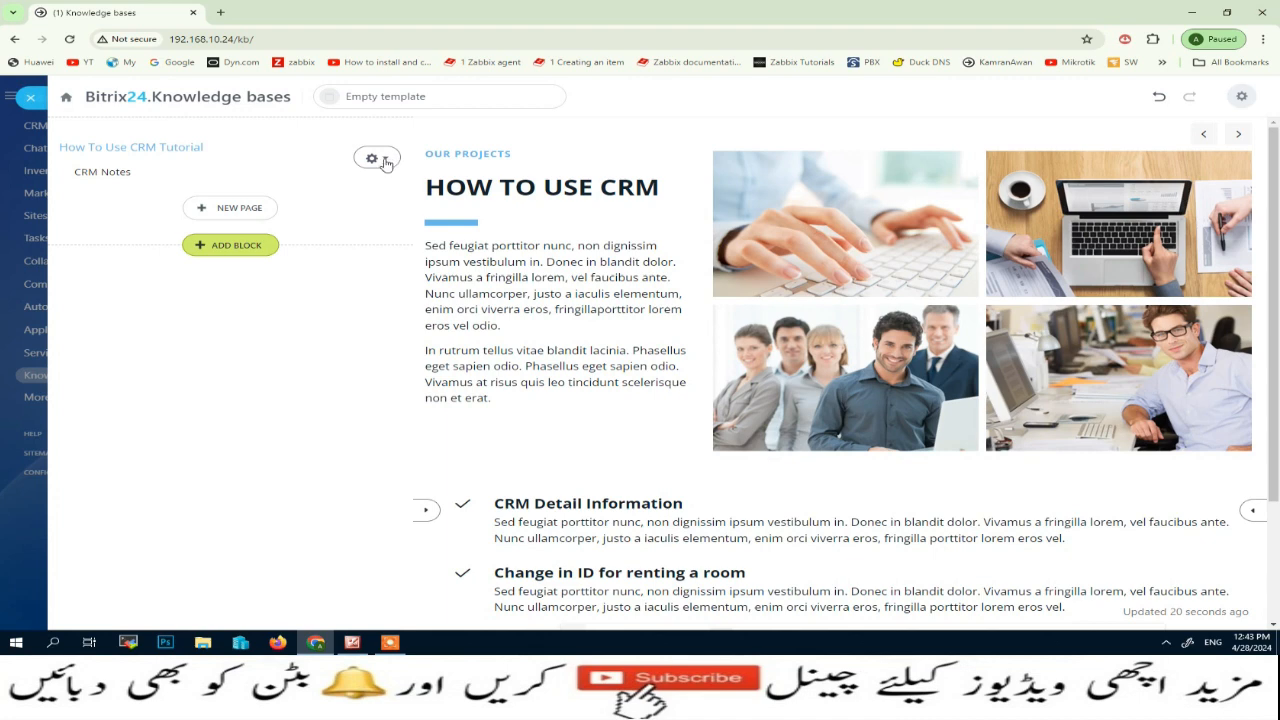
pyautogui.click(387, 164)
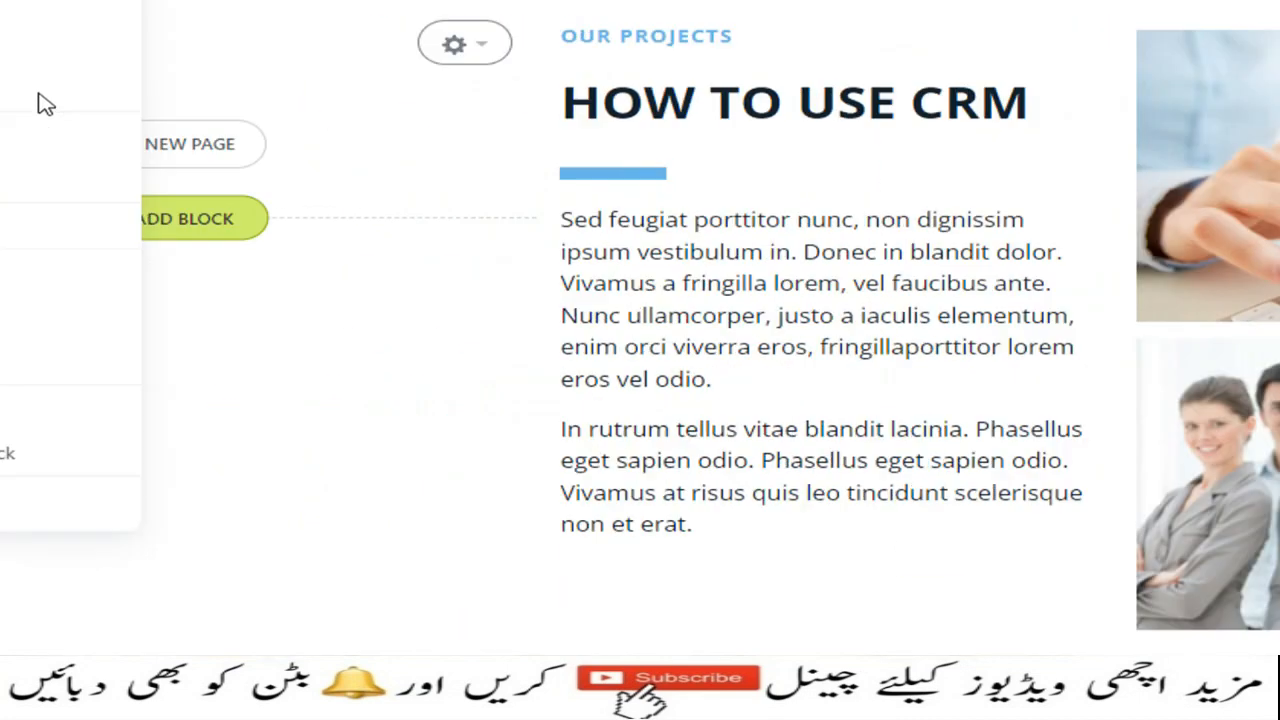
pyautogui.click(108, 140)
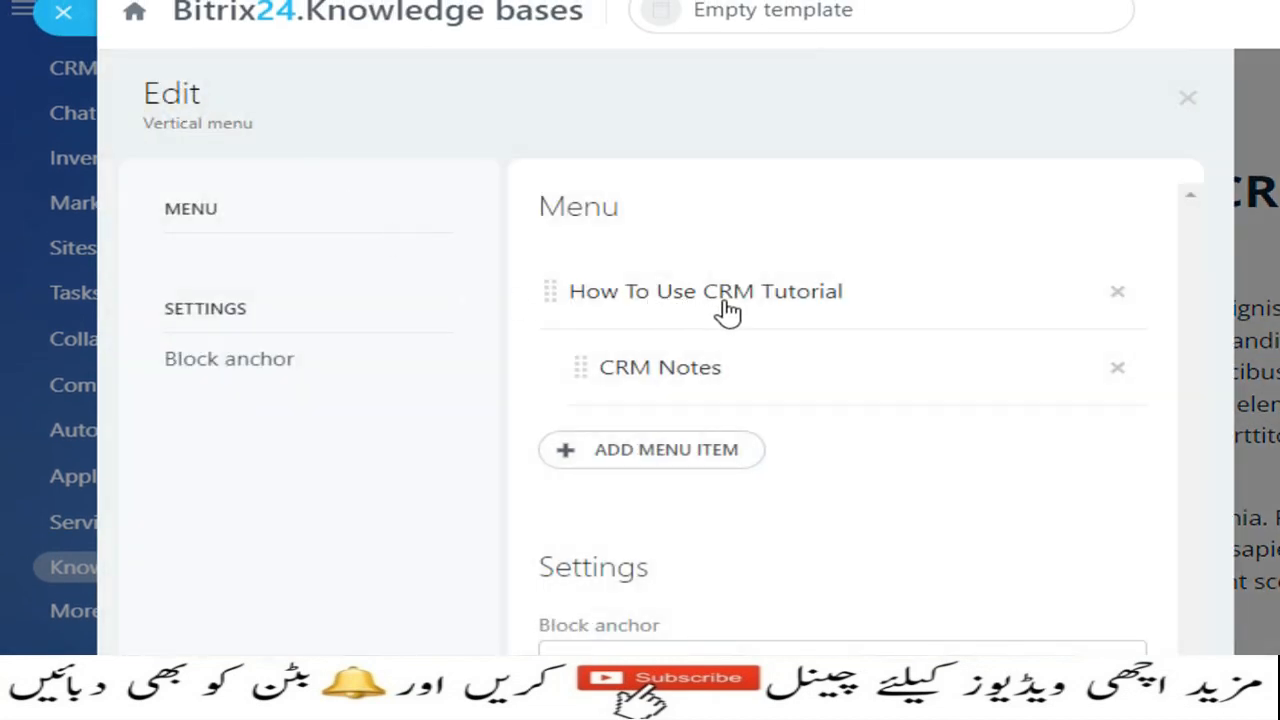
pyautogui.click(757, 308)
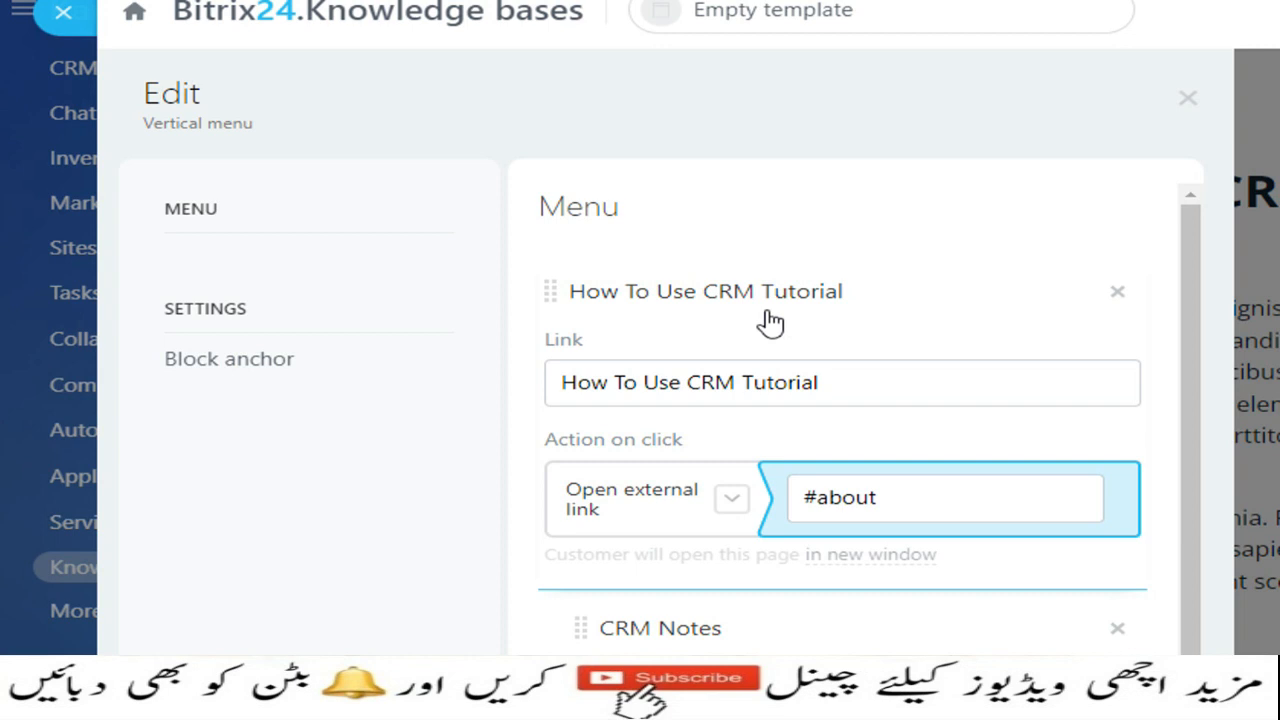
pyautogui.click(734, 512)
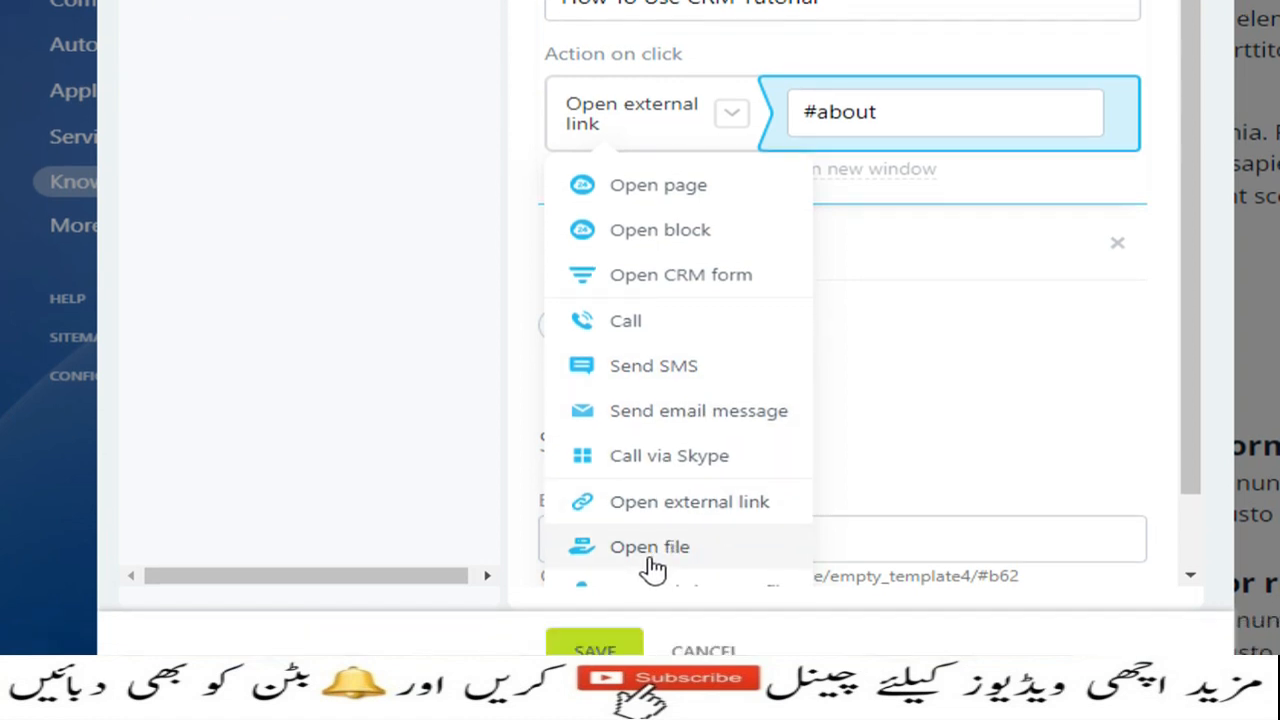
pyautogui.click(660, 230)
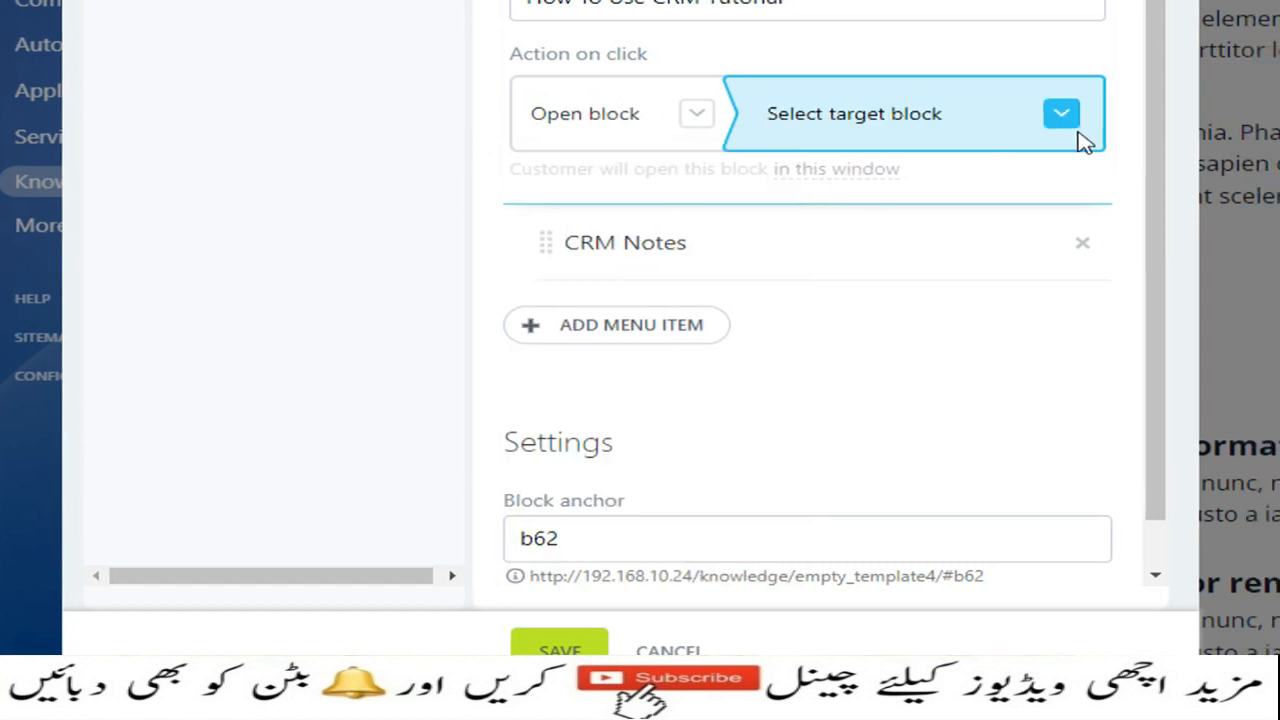
pyautogui.click(1064, 117)
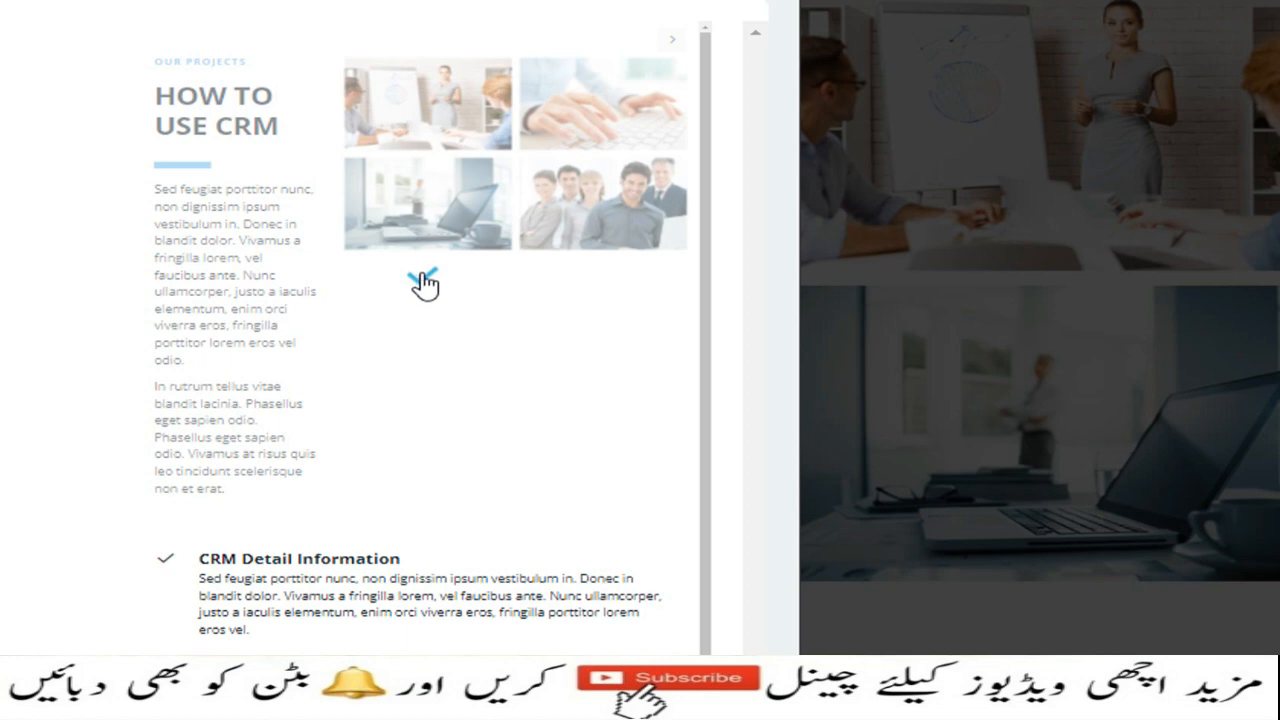
pyautogui.click(424, 284)
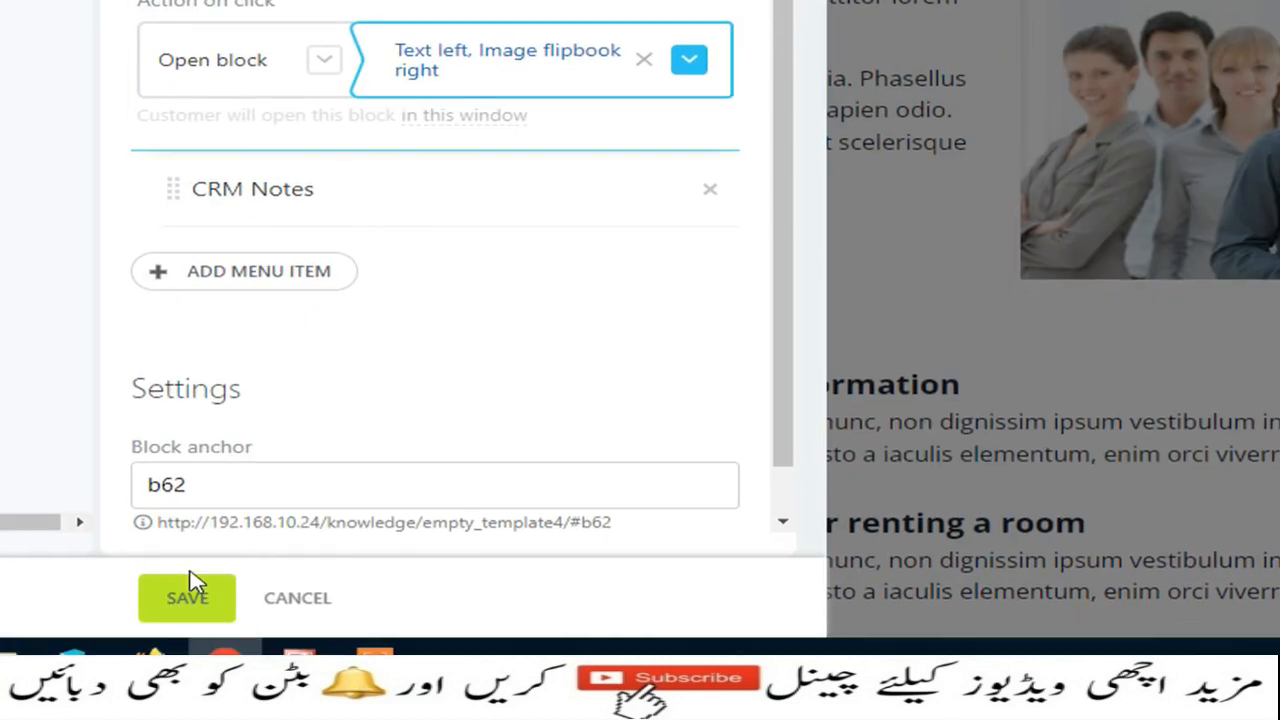
pyautogui.click(193, 568)
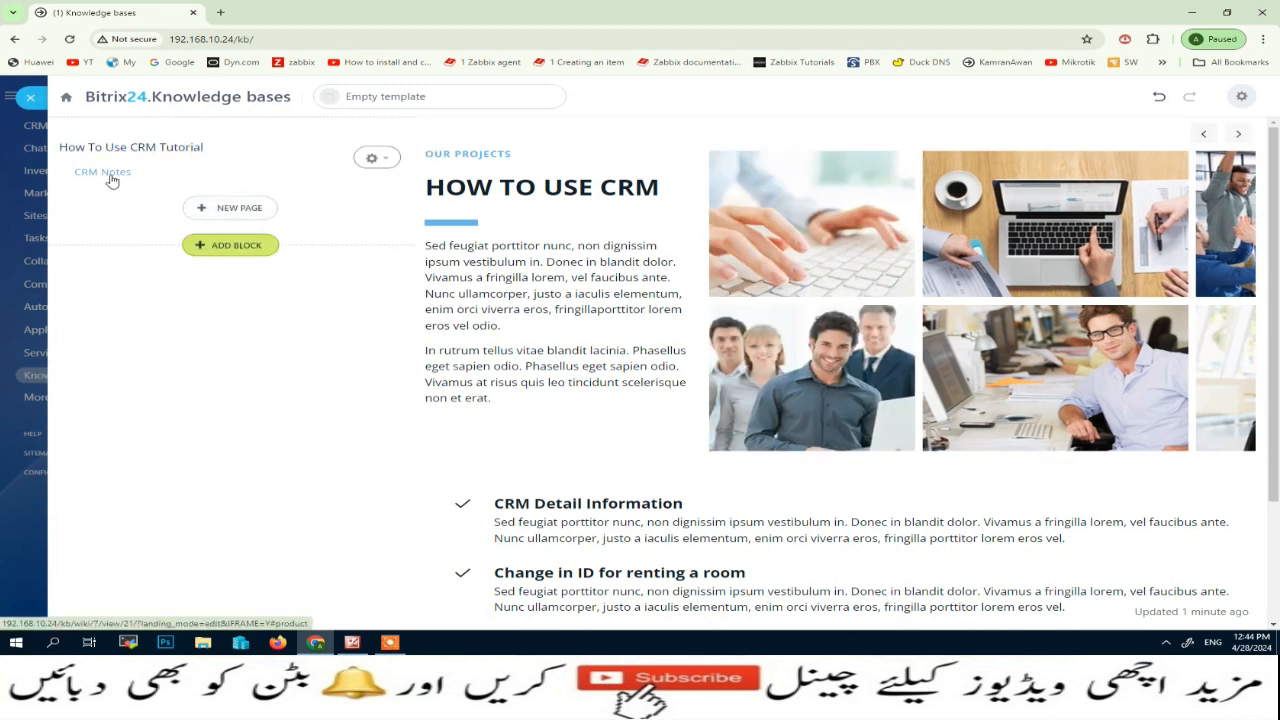
# Close the page editor and rename the Empty template knowledge base to "CRM Tutorial Notes" in its settings
pyautogui.click(29, 99)
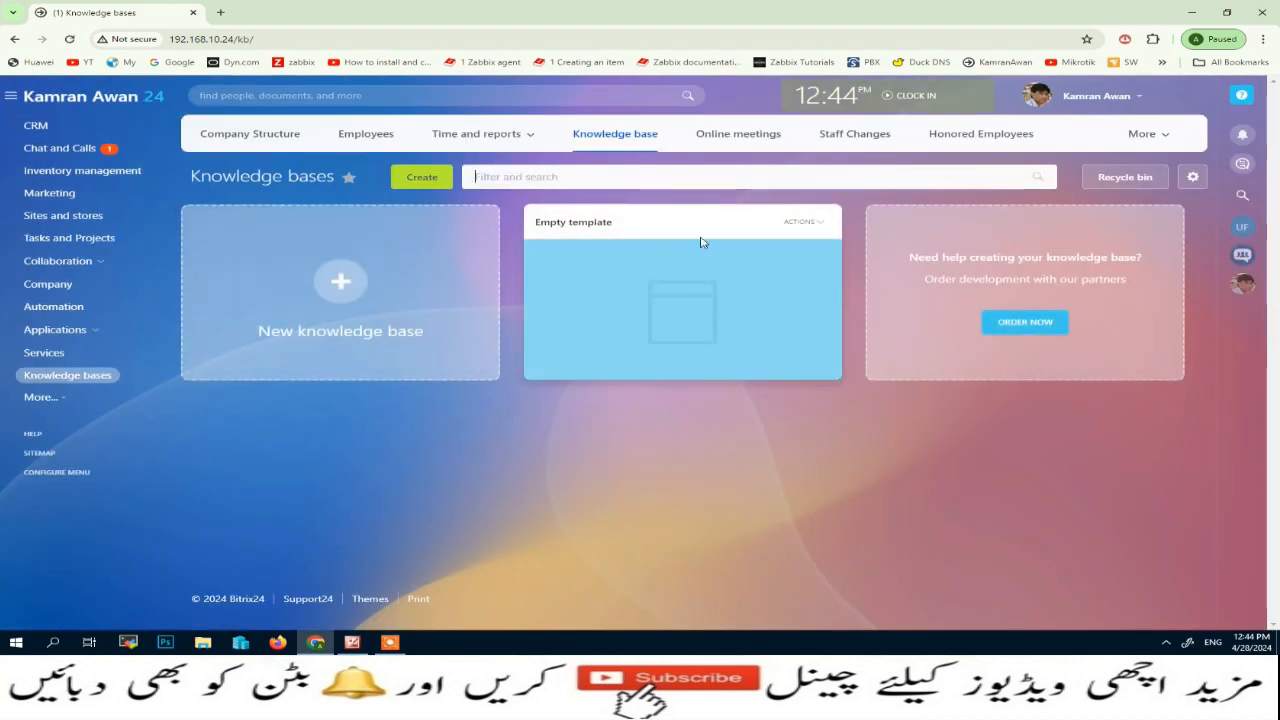
pyautogui.click(605, 250)
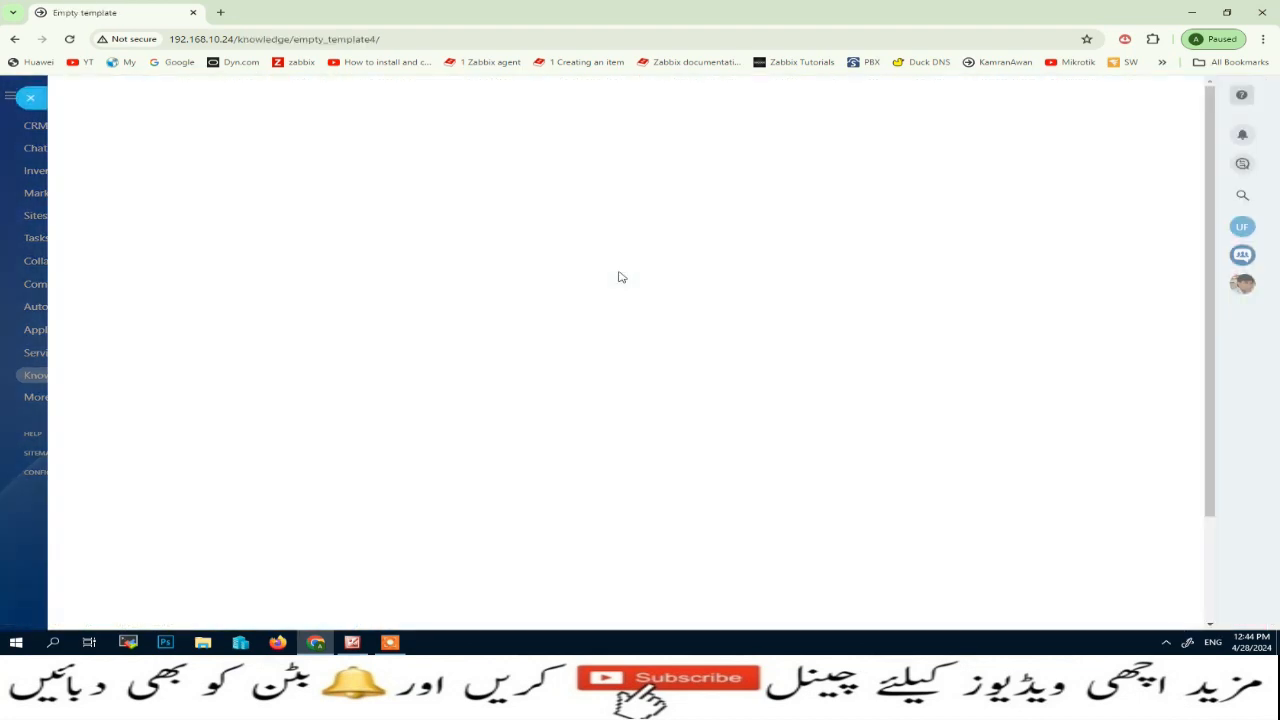
pyautogui.click(31, 98)
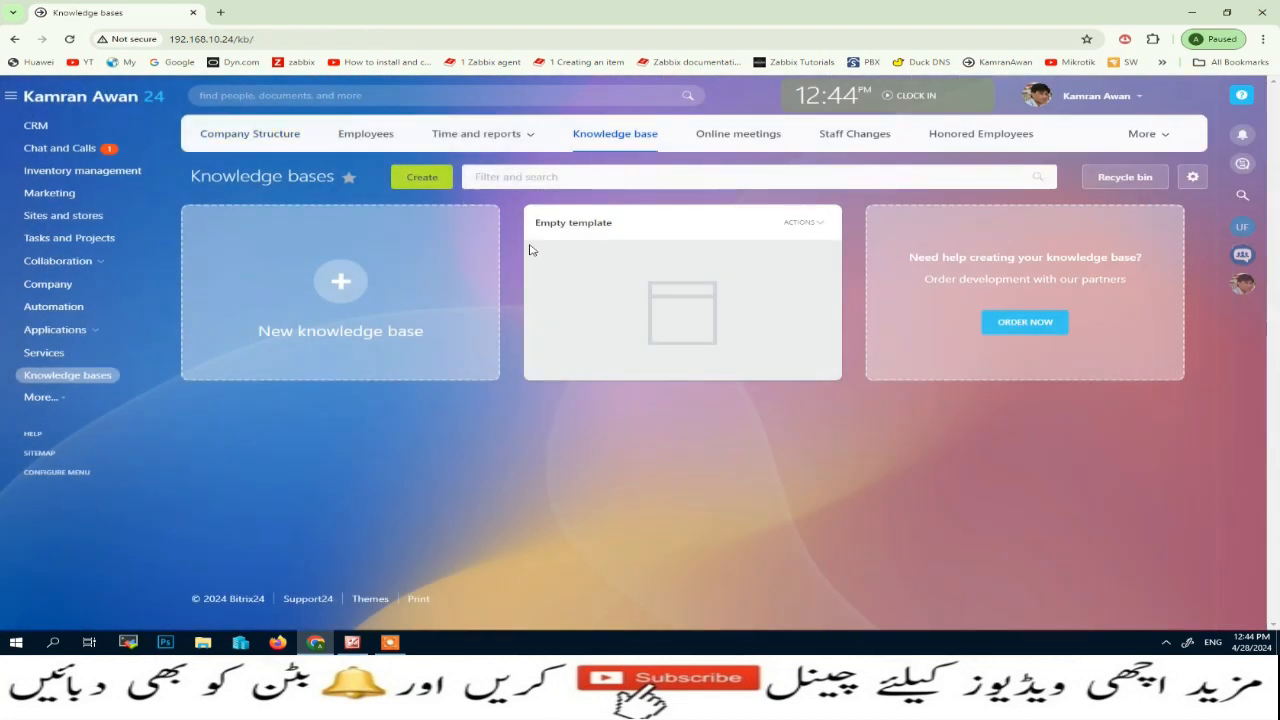
pyautogui.click(822, 222)
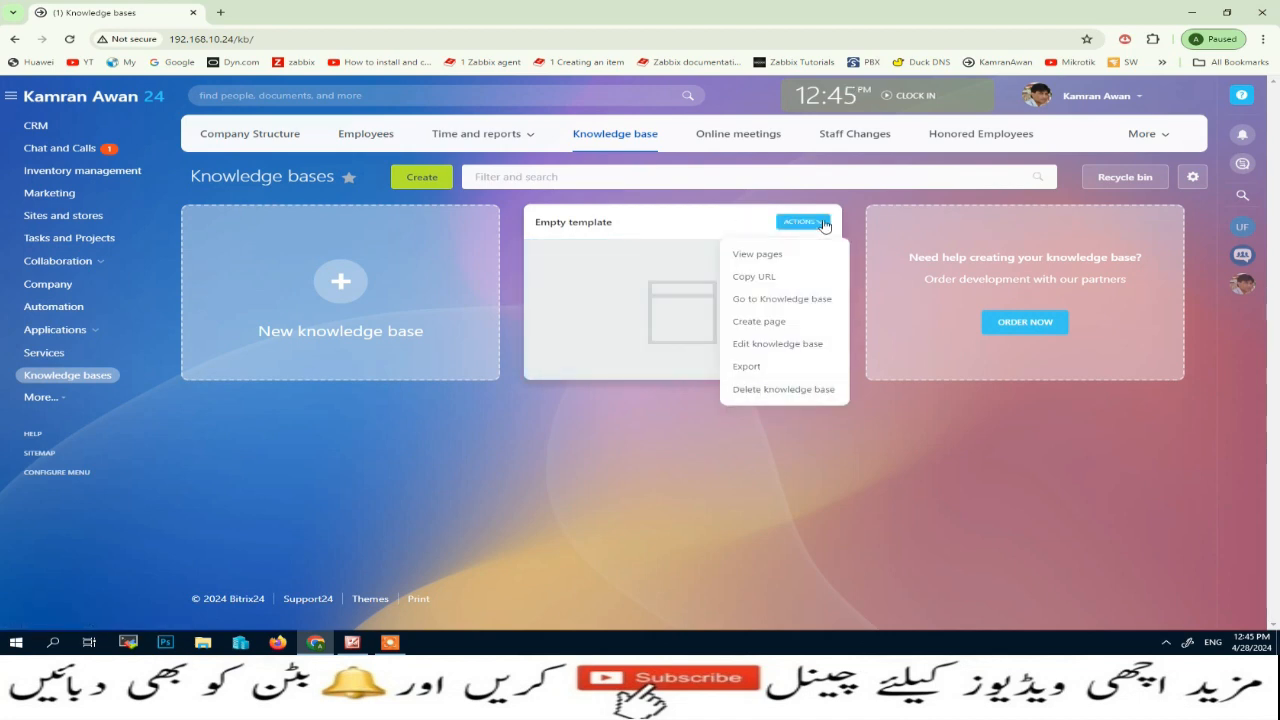
pyautogui.click(773, 346)
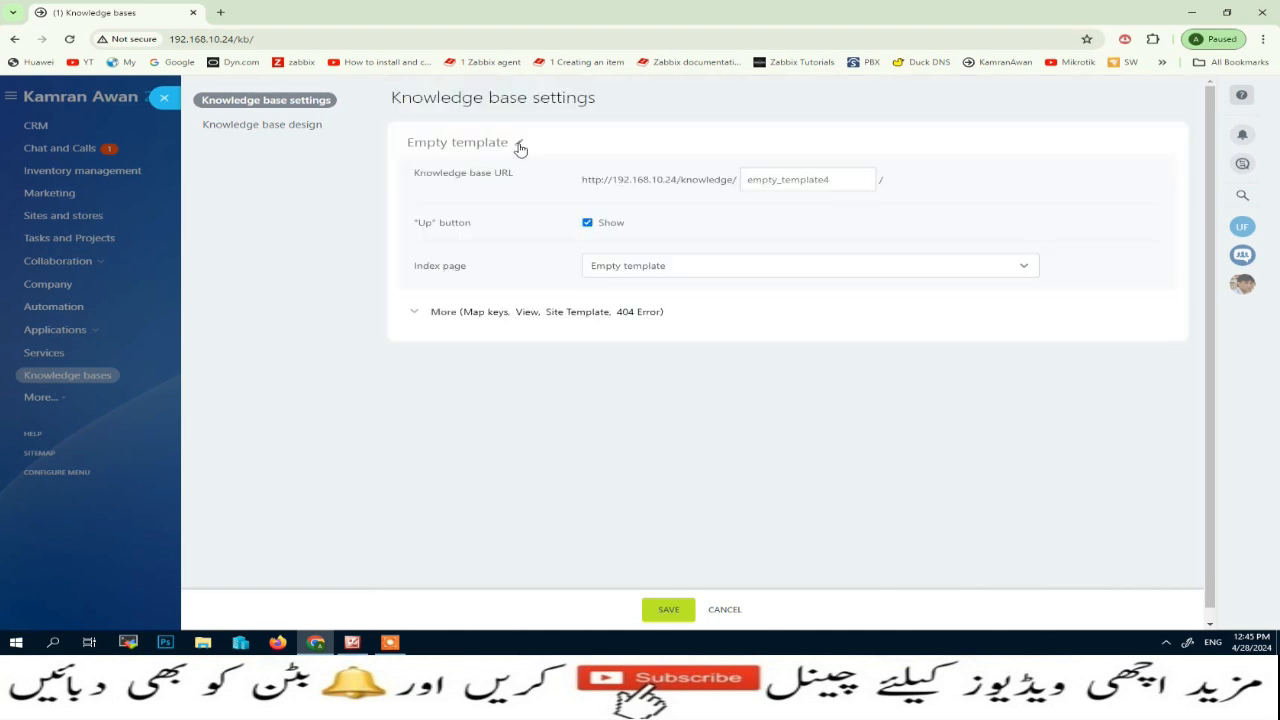
pyautogui.click(519, 146)
pyautogui.moveTo(529, 142); pyautogui.dragTo(320, 141)
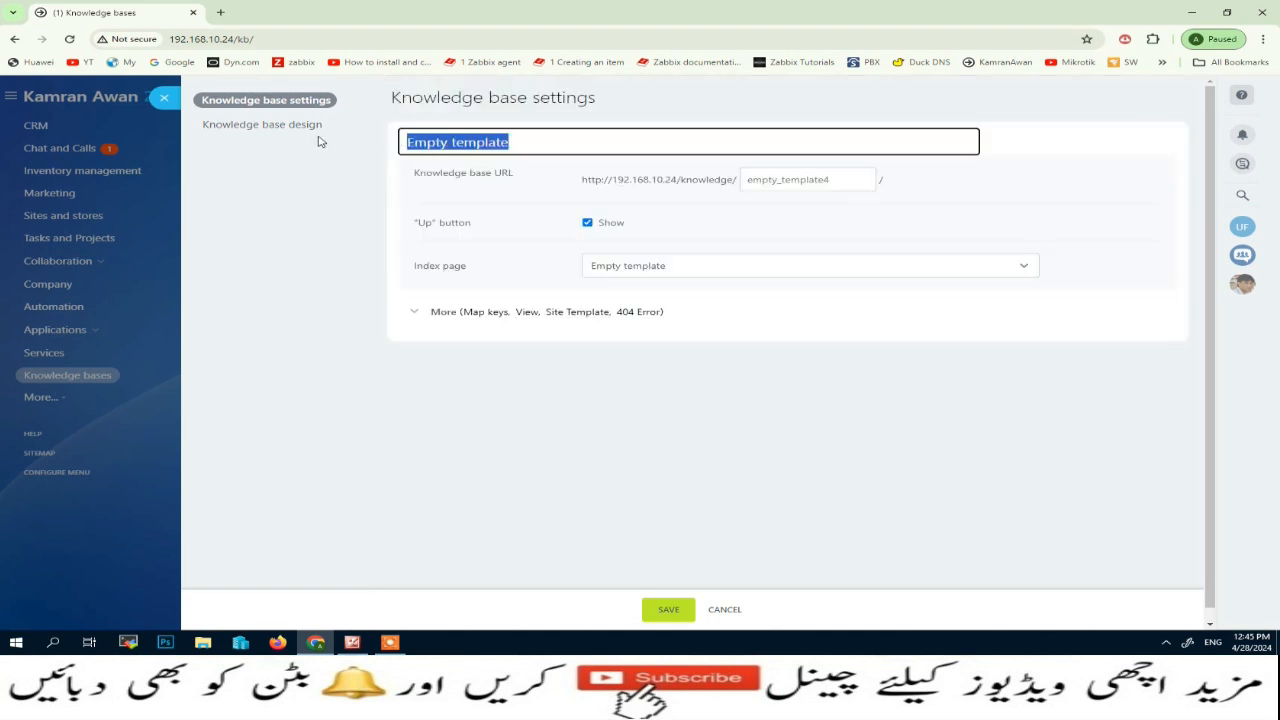
pyautogui.write('CRM Tutorial Notes')
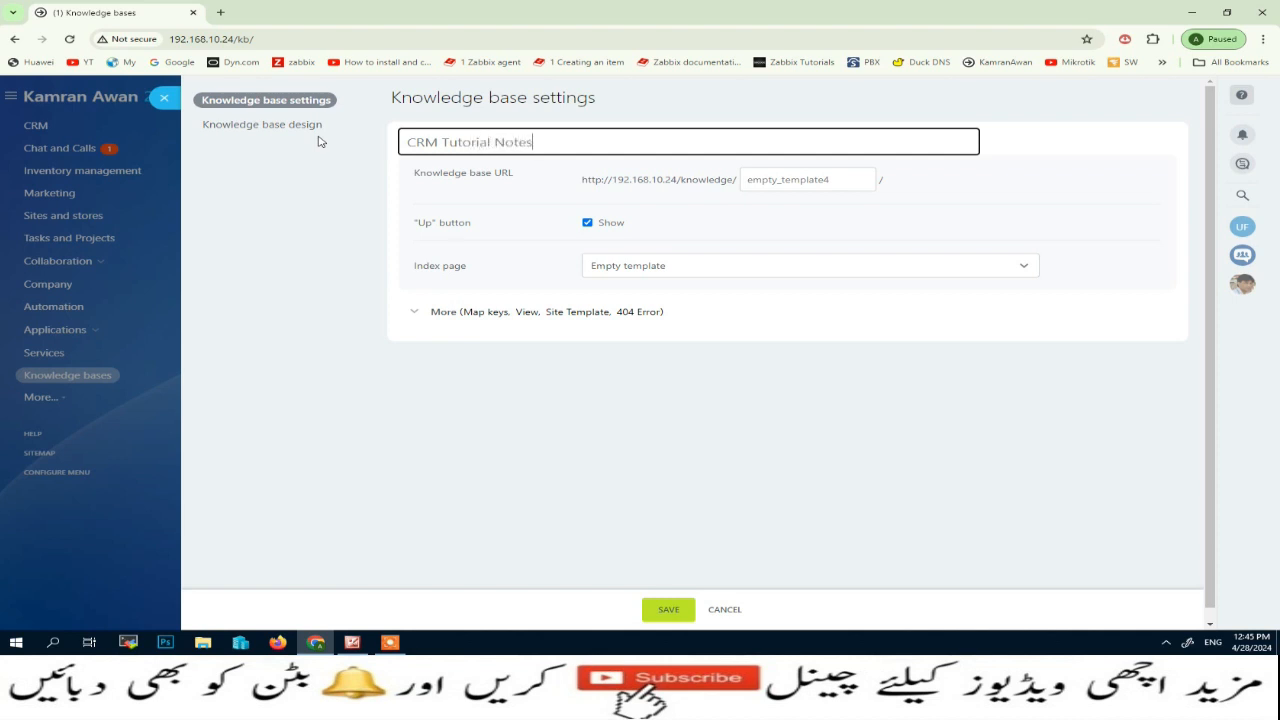
pyautogui.click(518, 191)
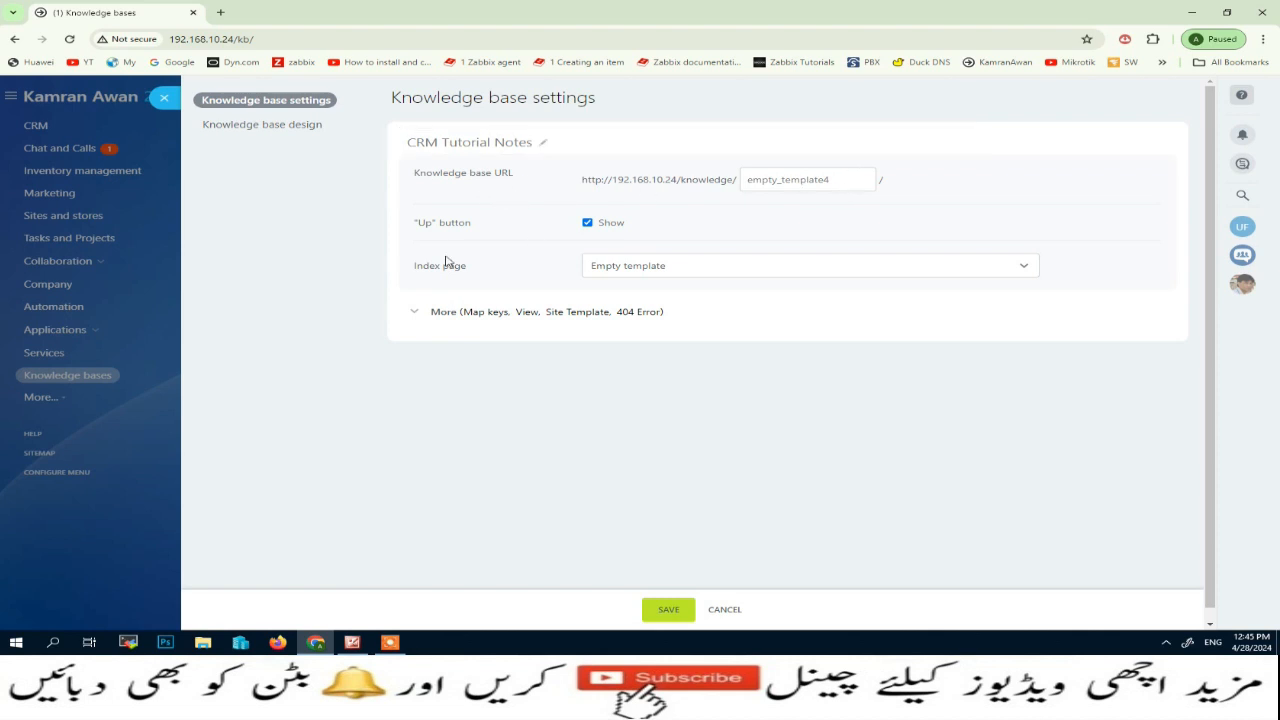
pyautogui.click(669, 614)
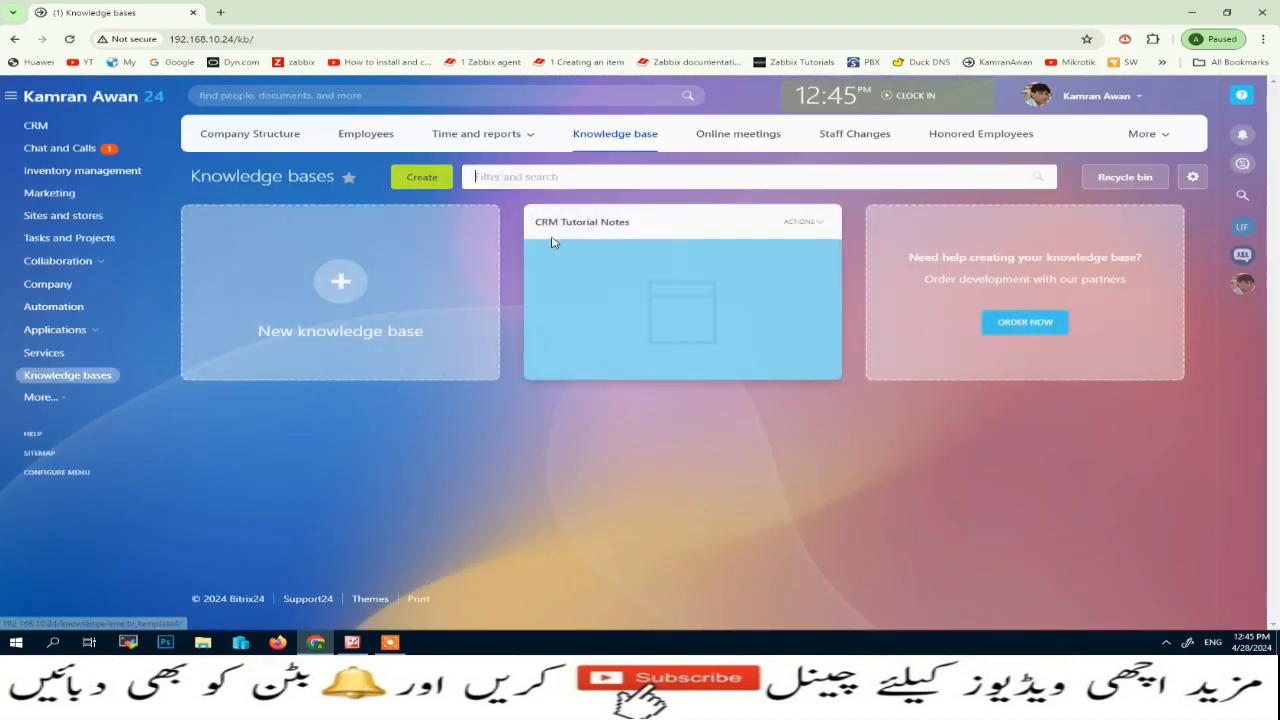
# Create a new page from the empty template in the CRM Tutorial Notes knowledge base
pyautogui.click(805, 222)
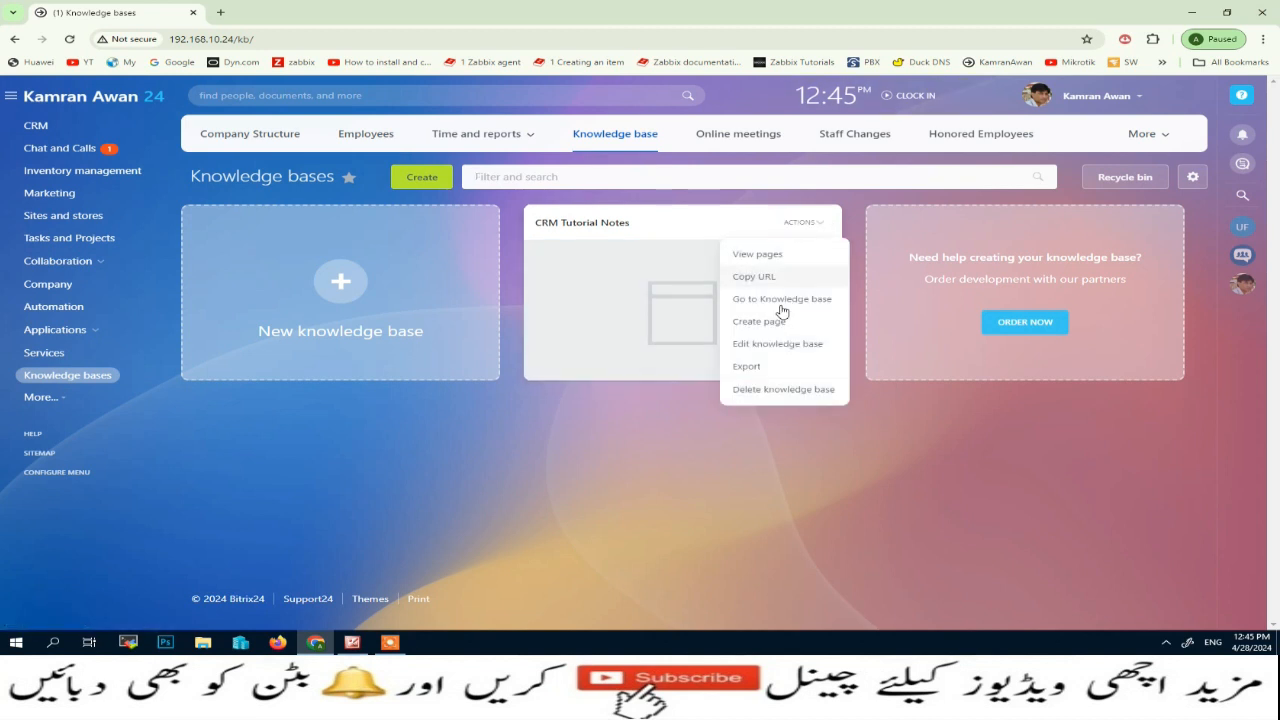
pyautogui.click(755, 258)
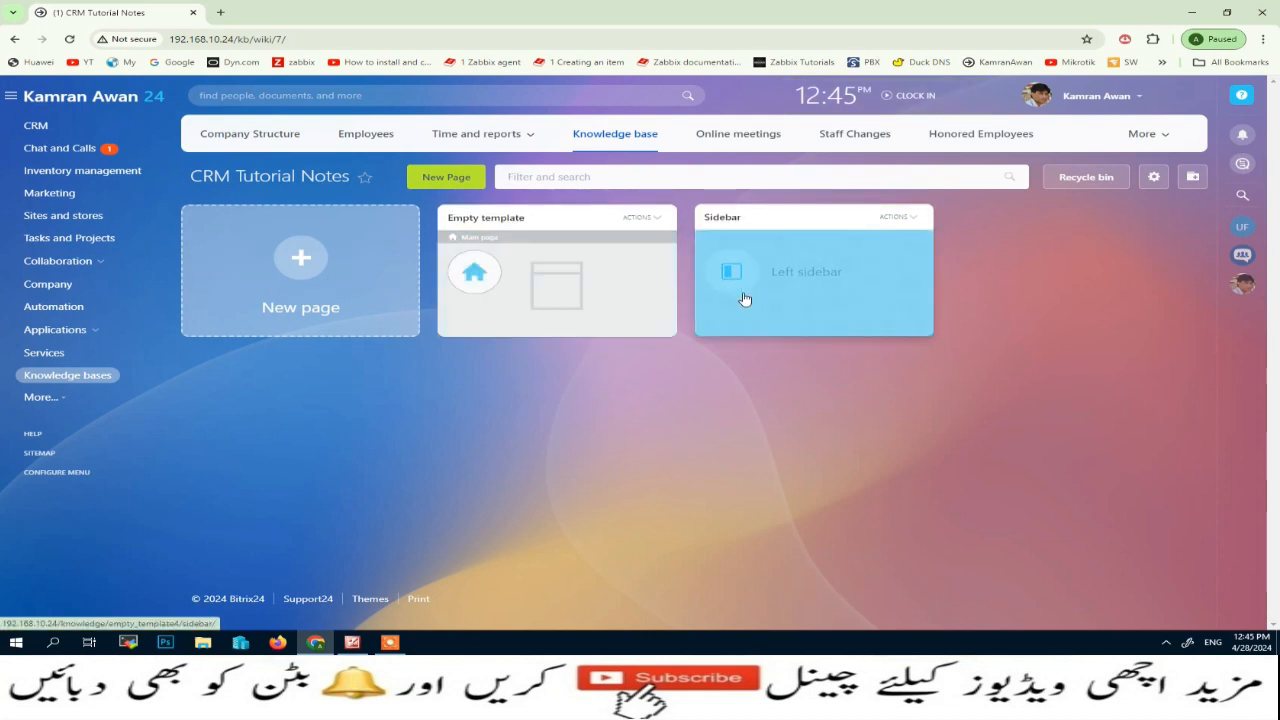
pyautogui.click(306, 266)
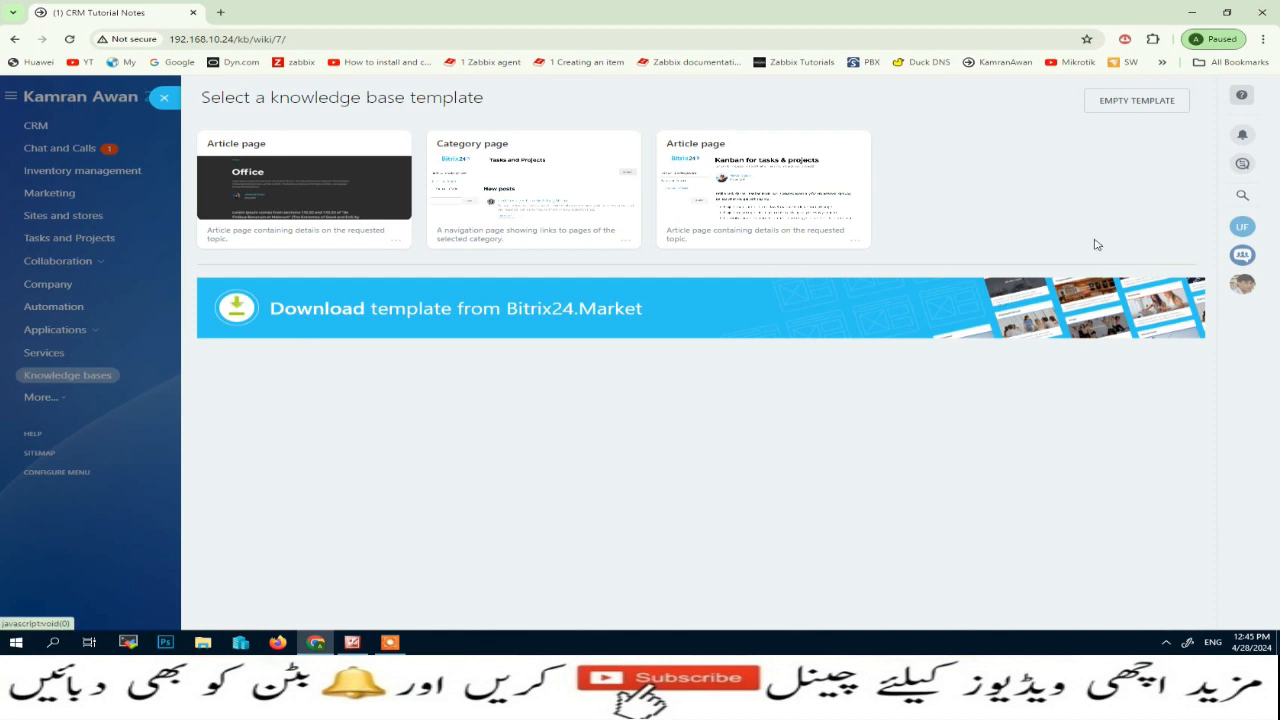
pyautogui.click(1117, 104)
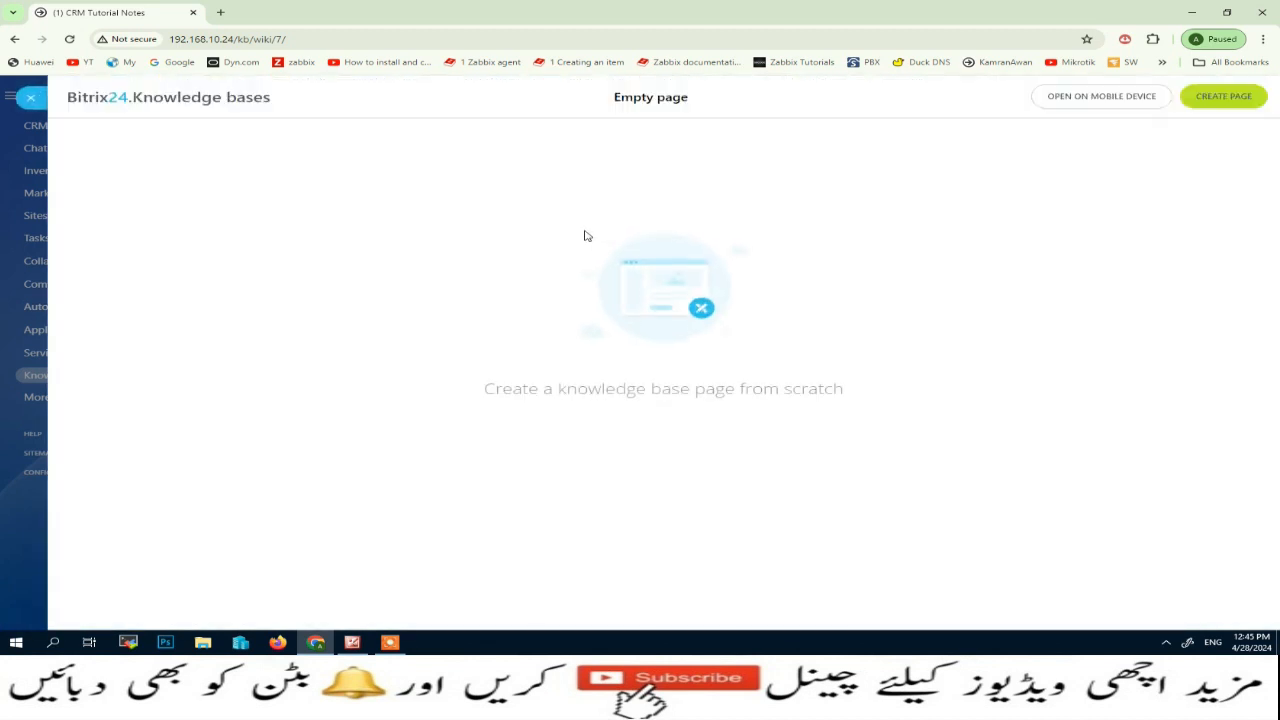
pyautogui.click(1229, 96)
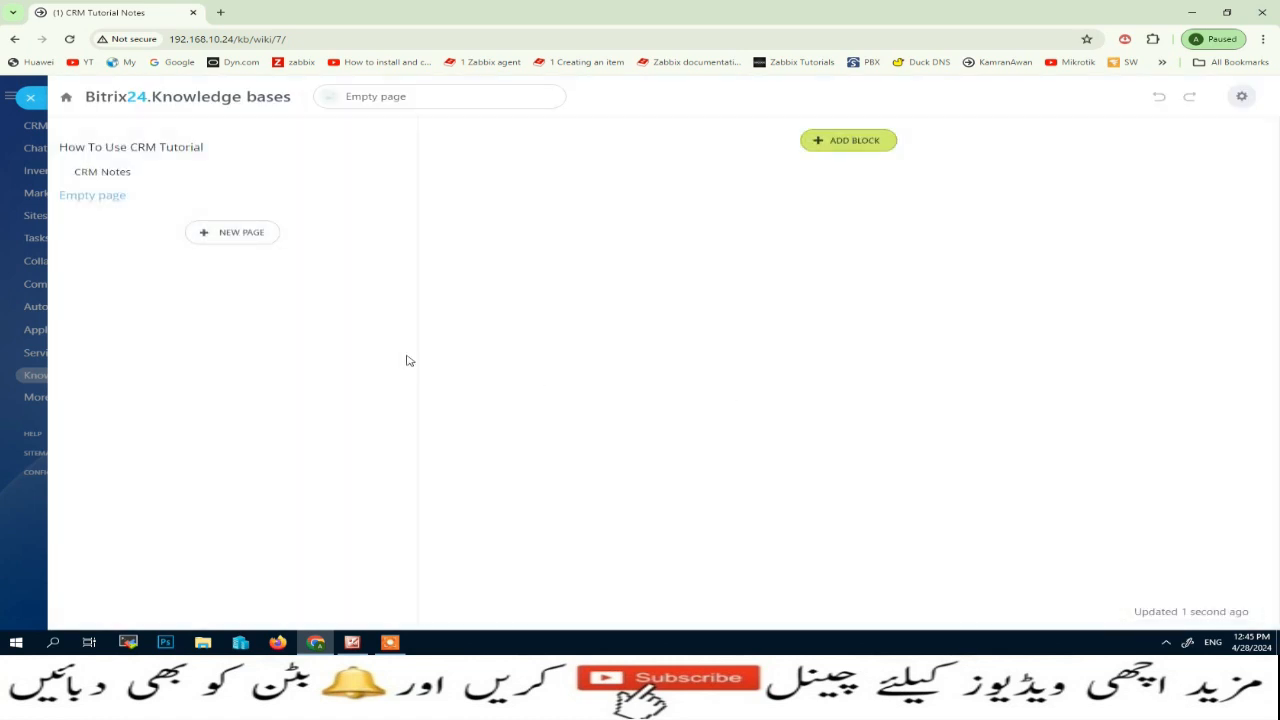
# Add the "Full-page width text with a title on a color background" text block to the new empty page
pyautogui.click(893, 144)
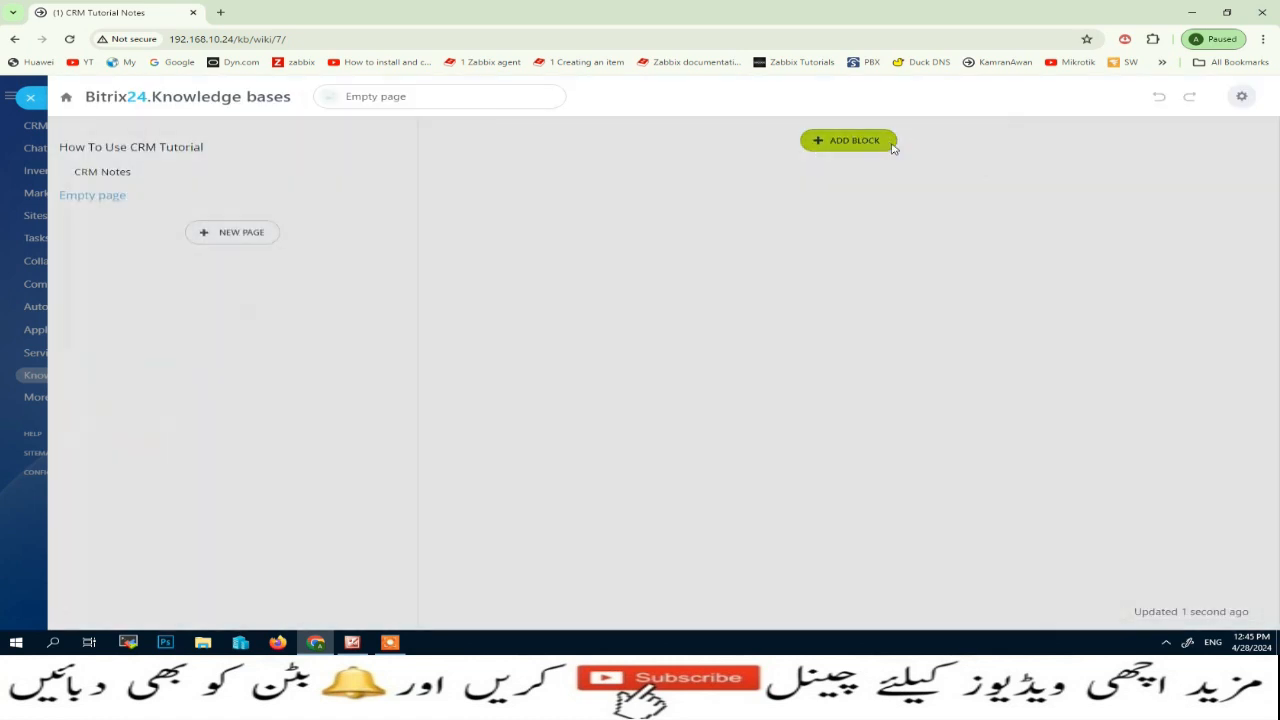
pyautogui.click(113, 264)
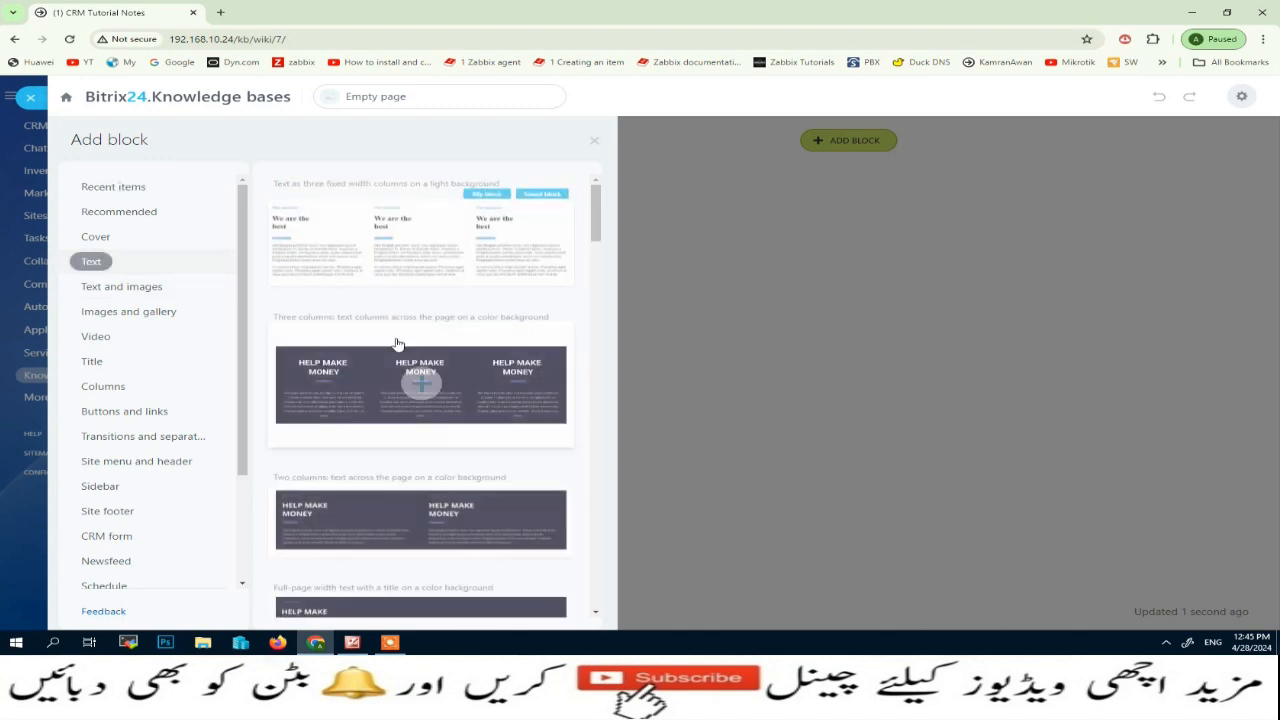
pyautogui.scroll(-2, 436, 433)
pyautogui.scroll(-1, 436, 433)
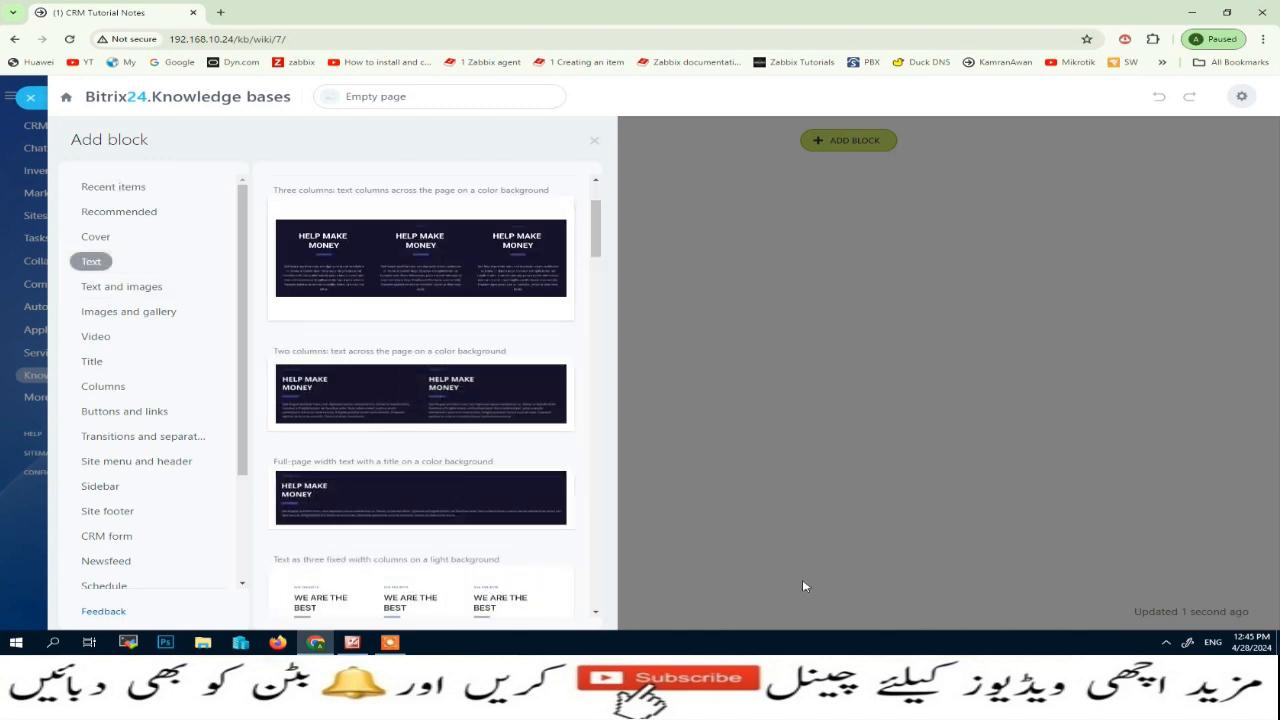
pyautogui.click(326, 500)
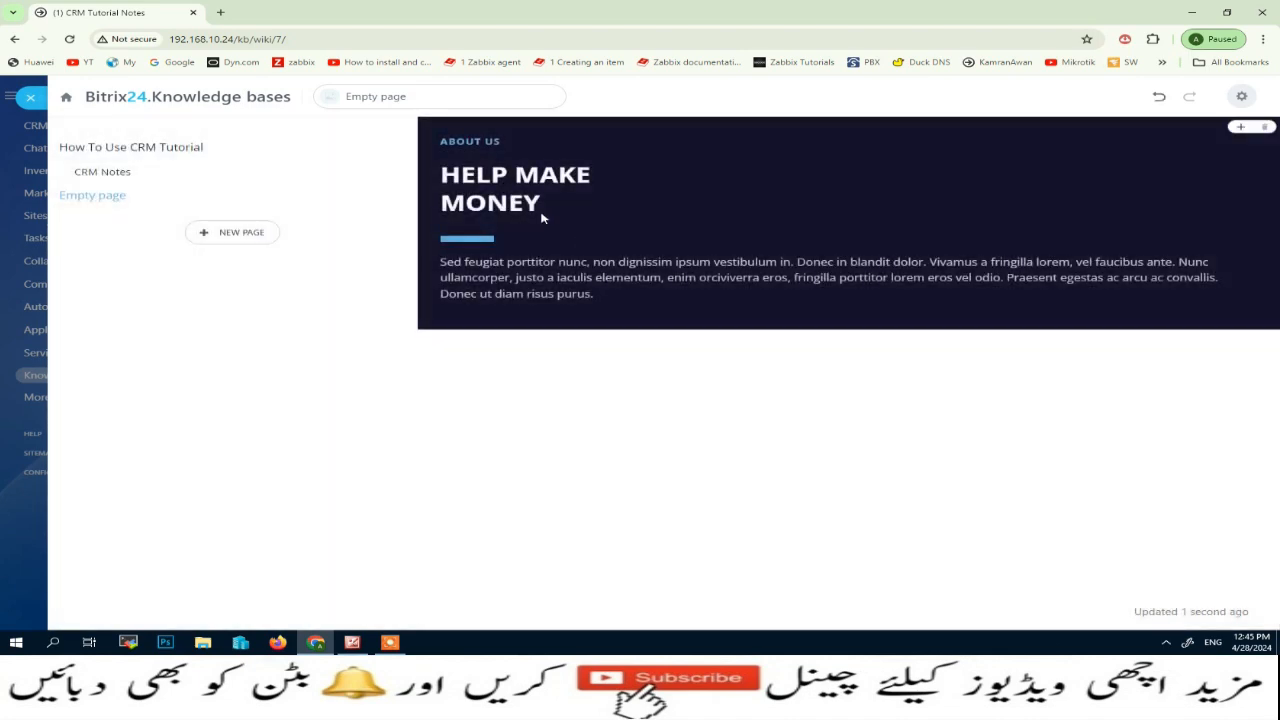
pyautogui.click(561, 175)
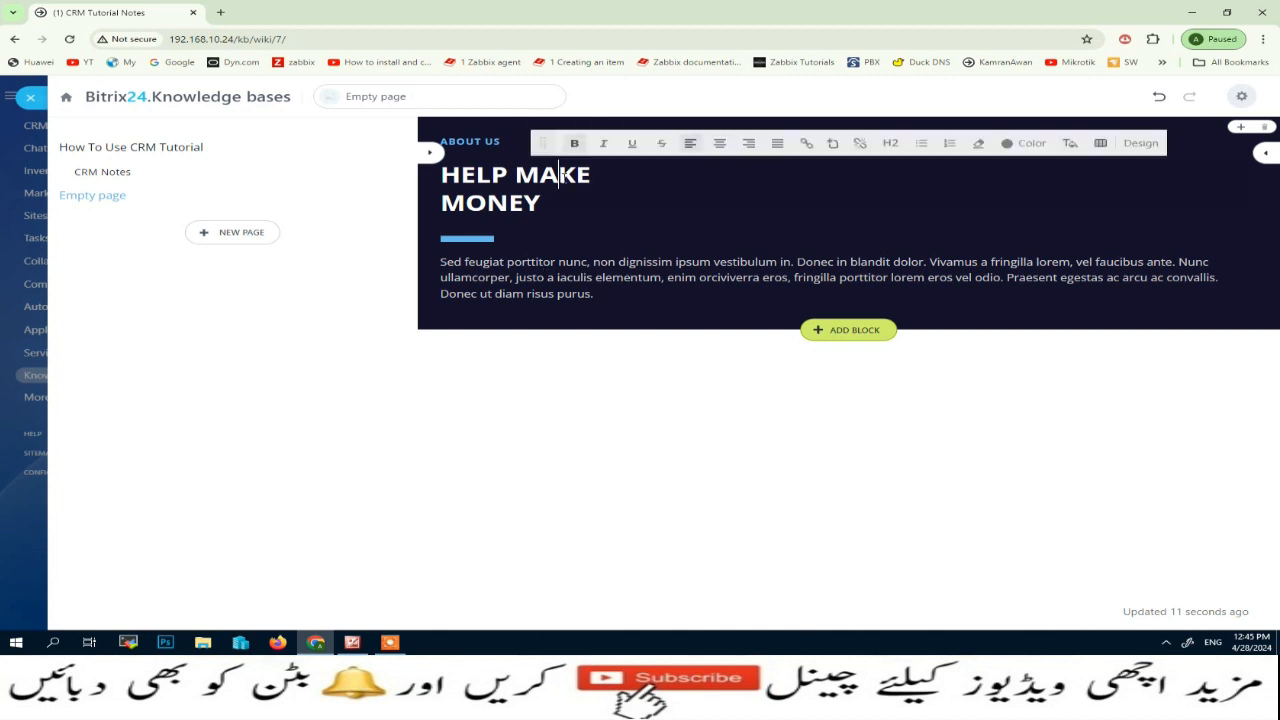
pyautogui.tripleClick(561, 175)
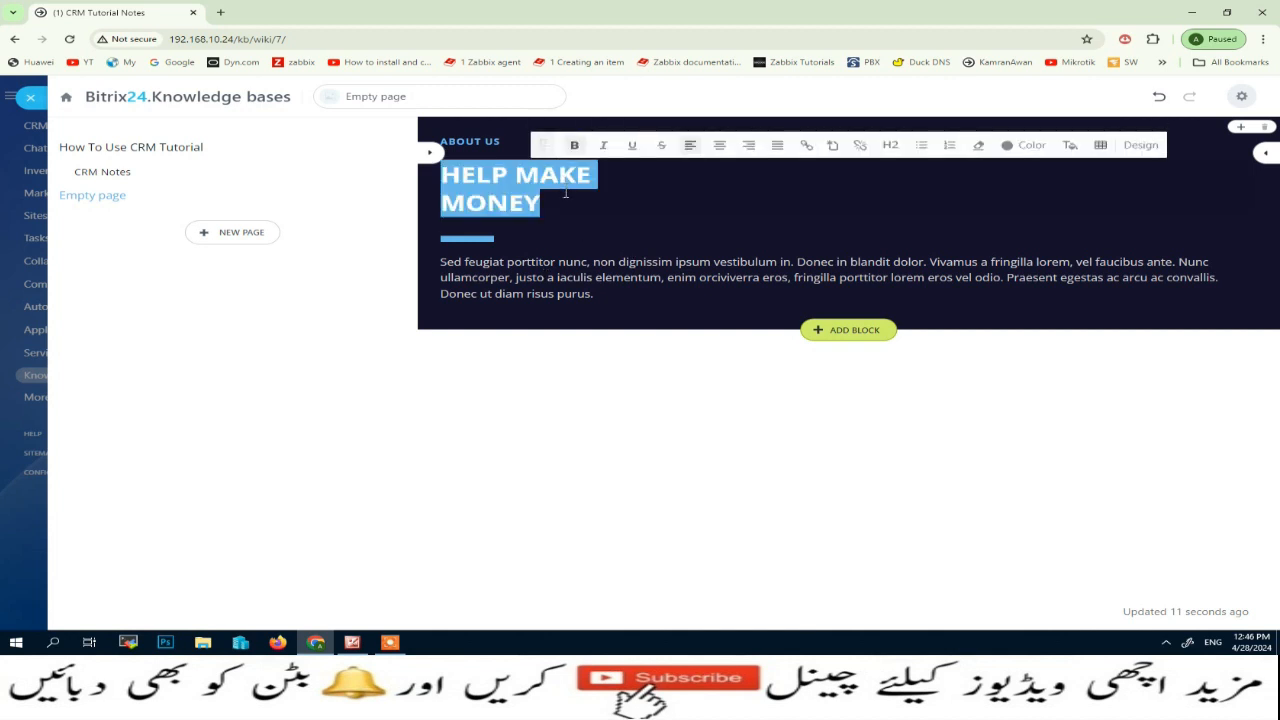
pyautogui.click(555, 277)
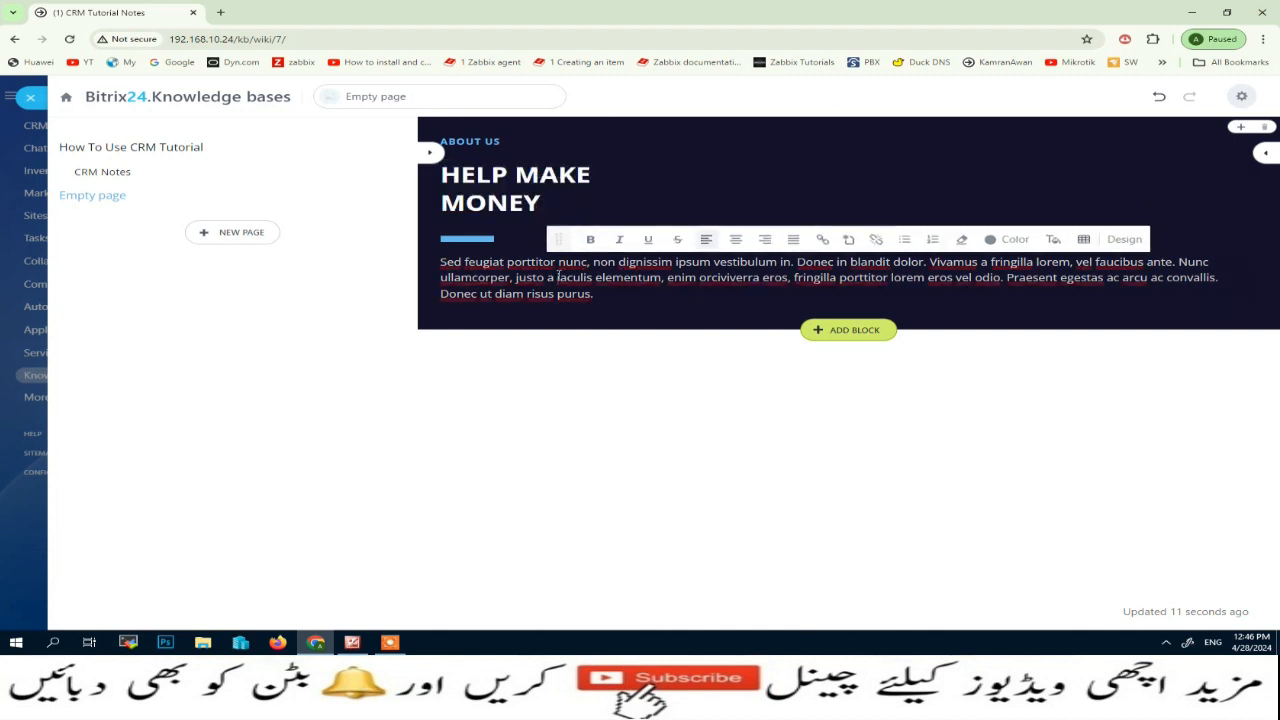
pyautogui.tripleClick(557, 276)
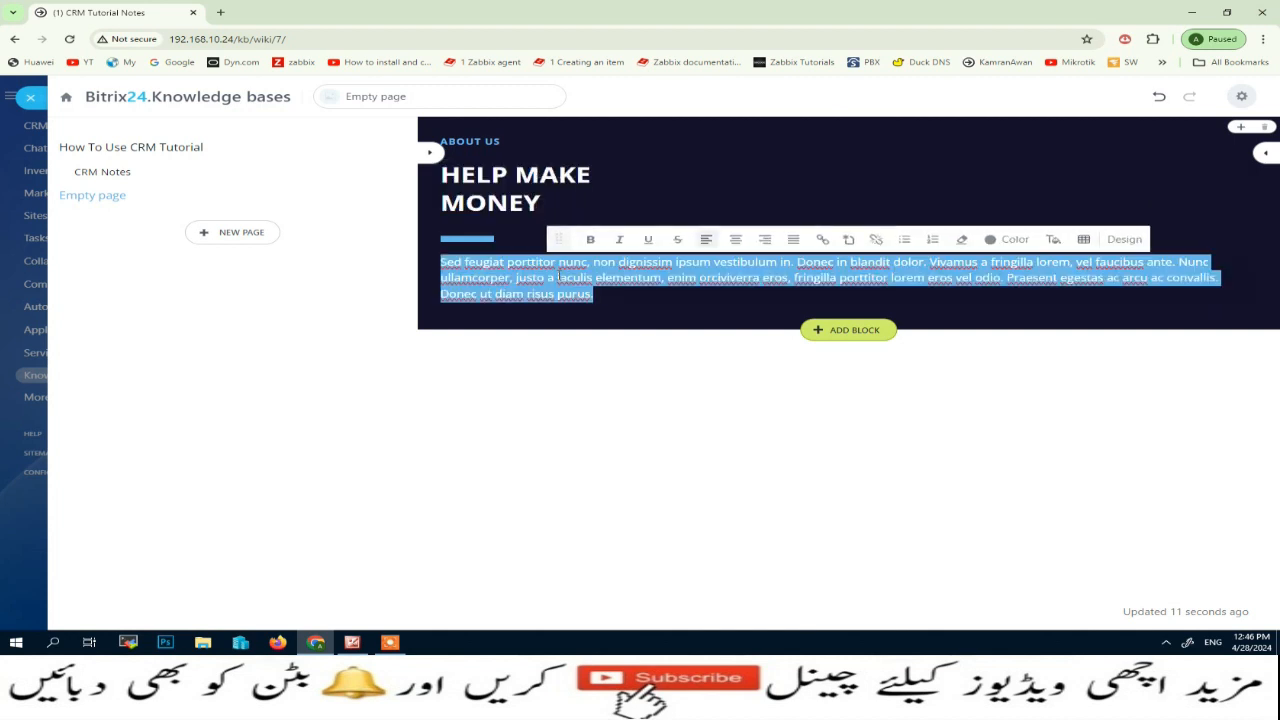
pyautogui.click(598, 349)
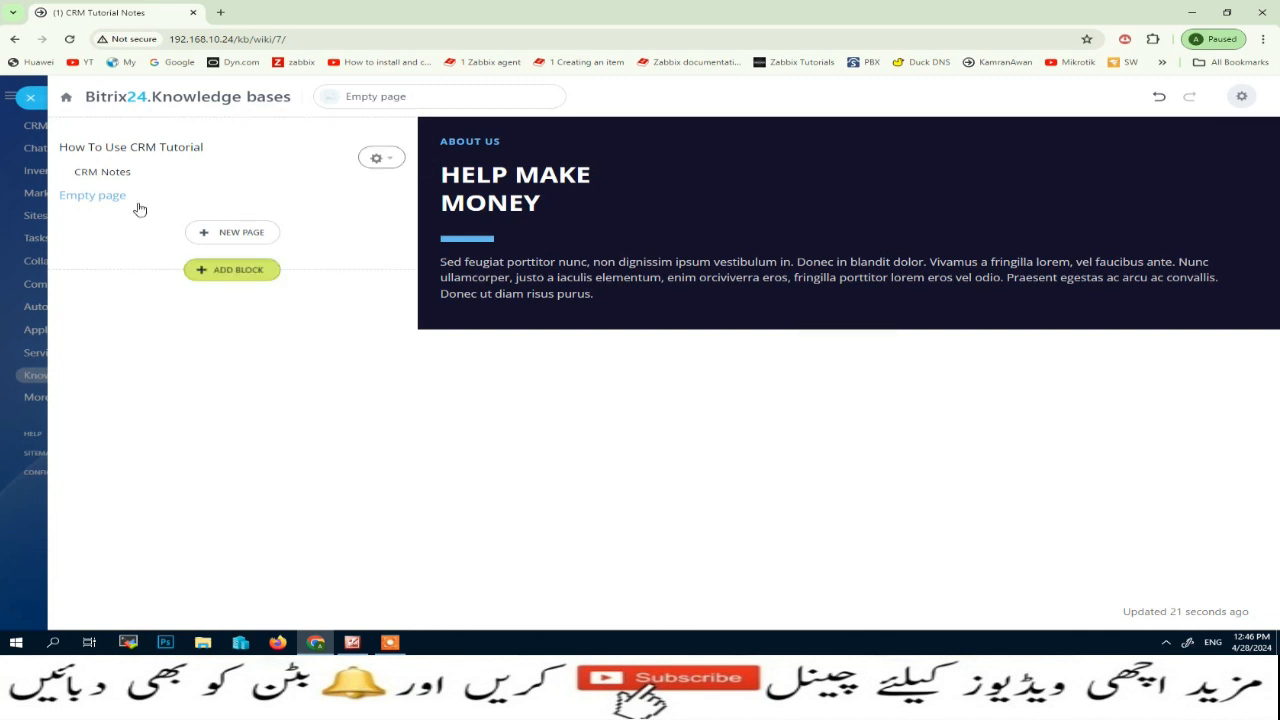
# Make the vertical menu's CRM Notes item open the "Full-page width text with a title" block, and delete the Empty page item from the menu
pyautogui.click(388, 161)
pyautogui.click(332, 187)
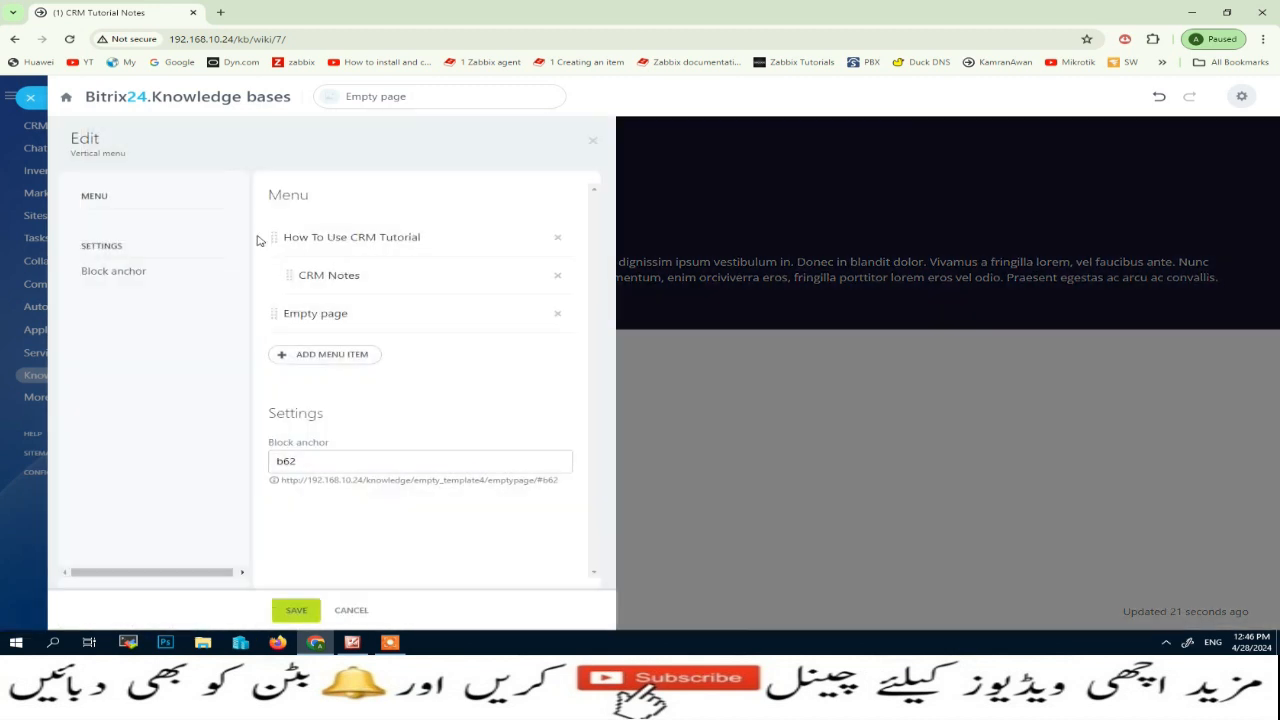
pyautogui.click(341, 285)
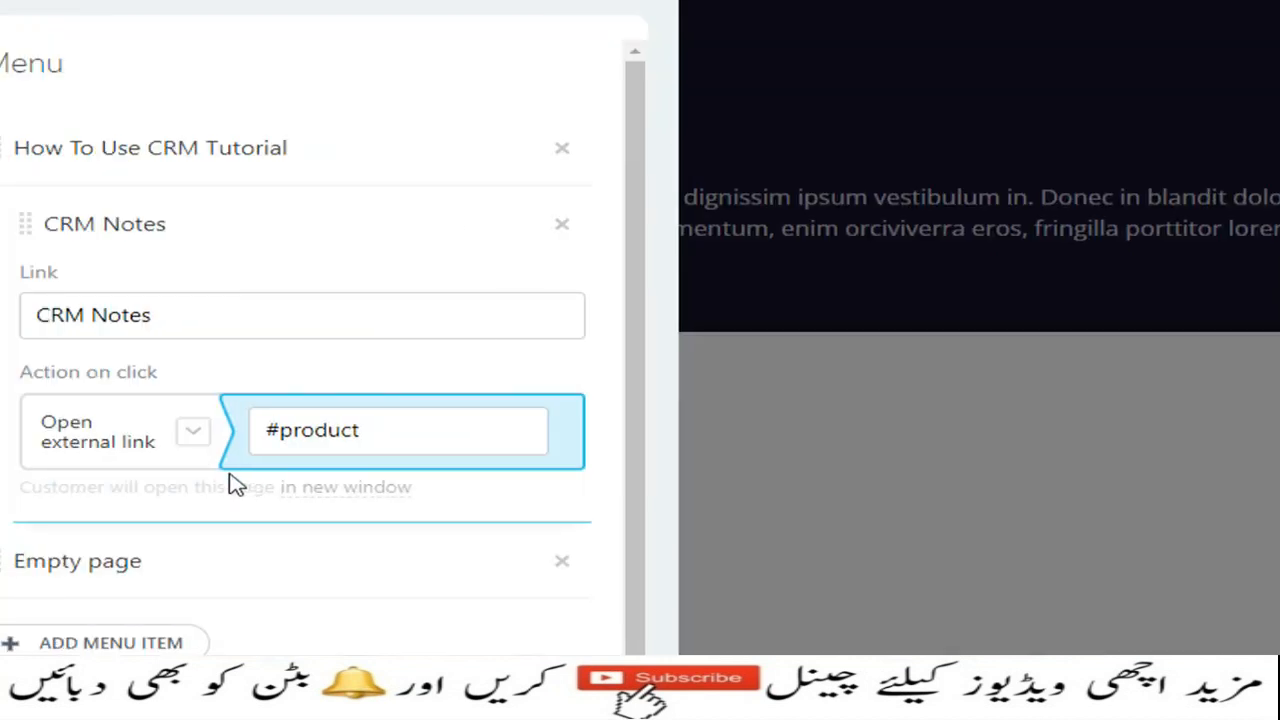
pyautogui.click(373, 385)
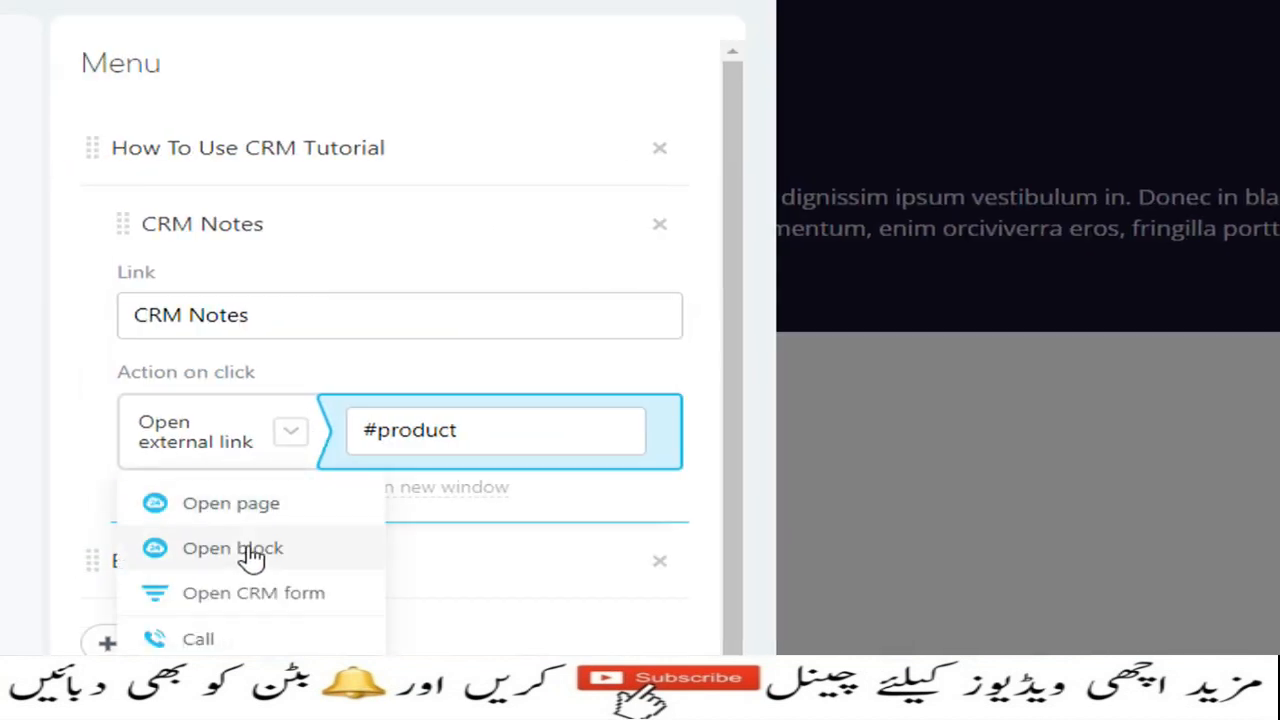
pyautogui.click(238, 549)
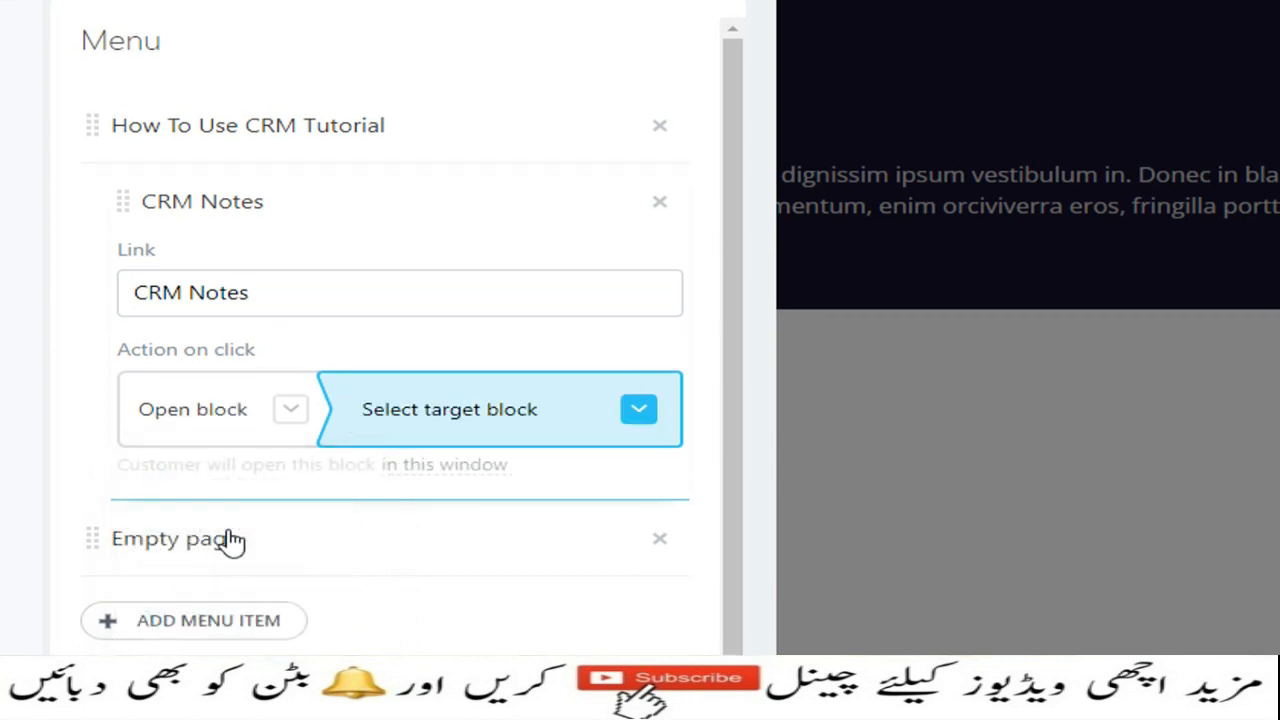
pyautogui.click(636, 414)
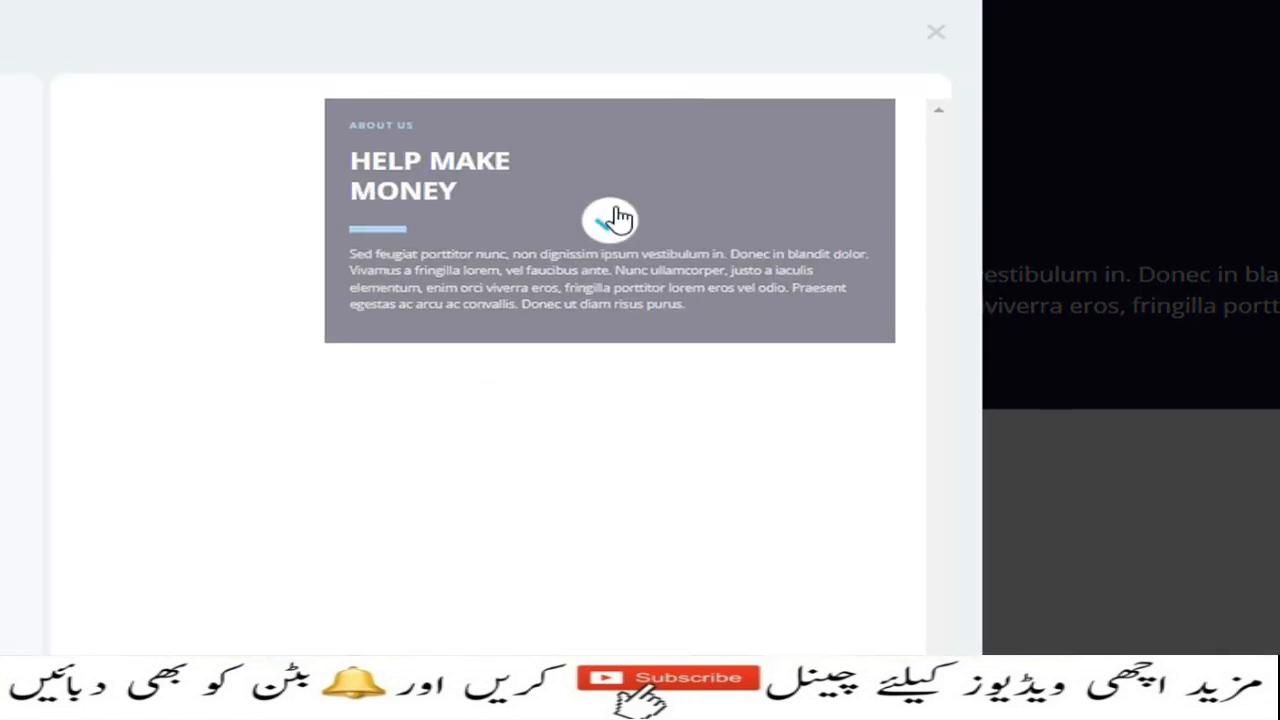
pyautogui.click(609, 228)
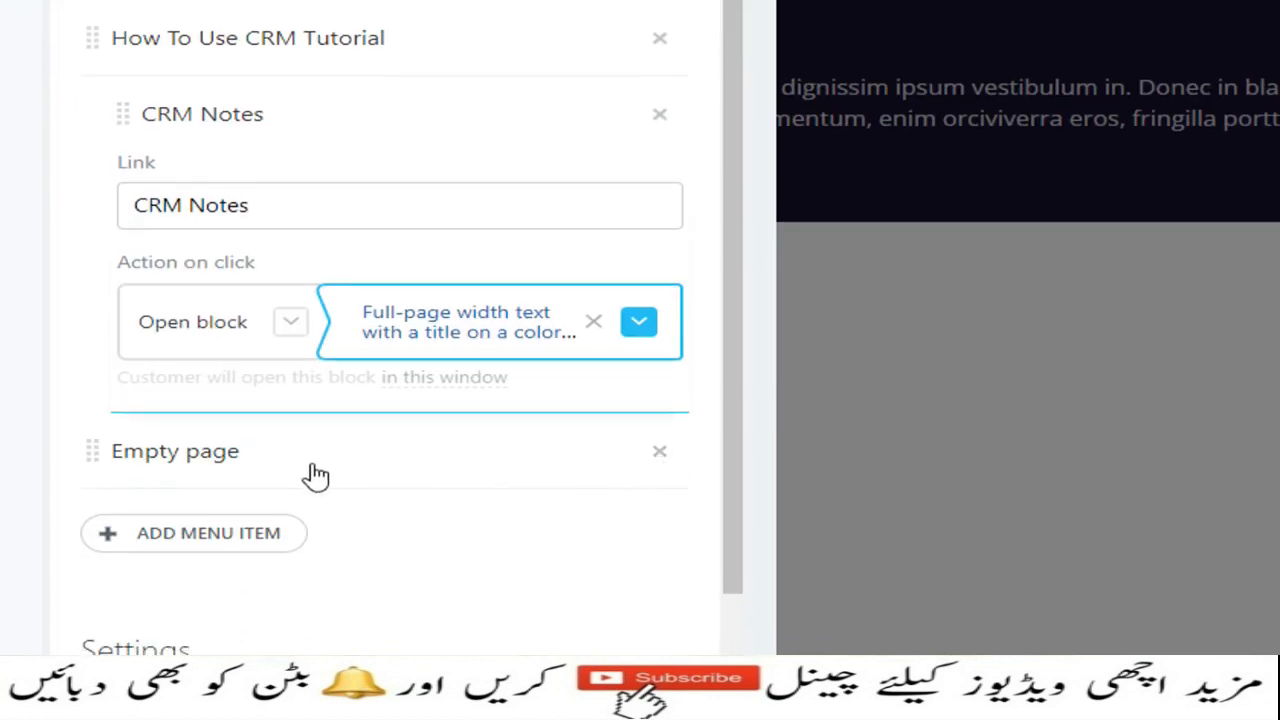
pyautogui.click(657, 453)
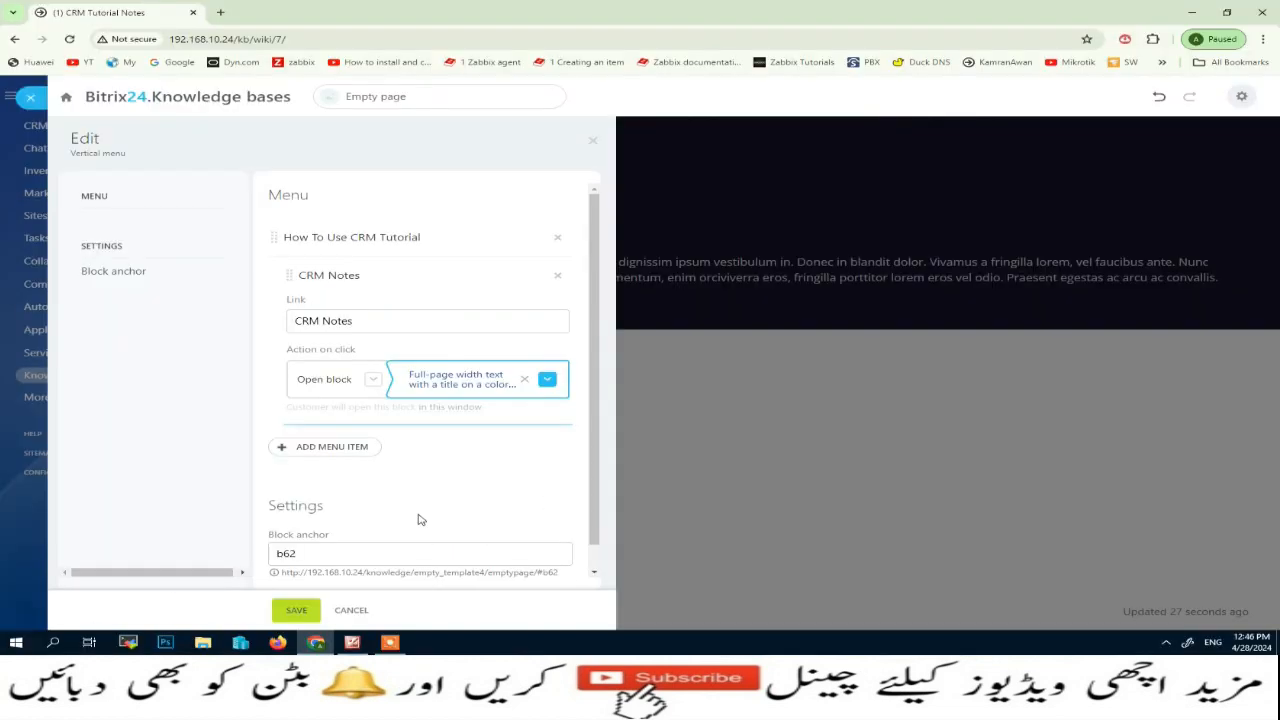
pyautogui.click(296, 611)
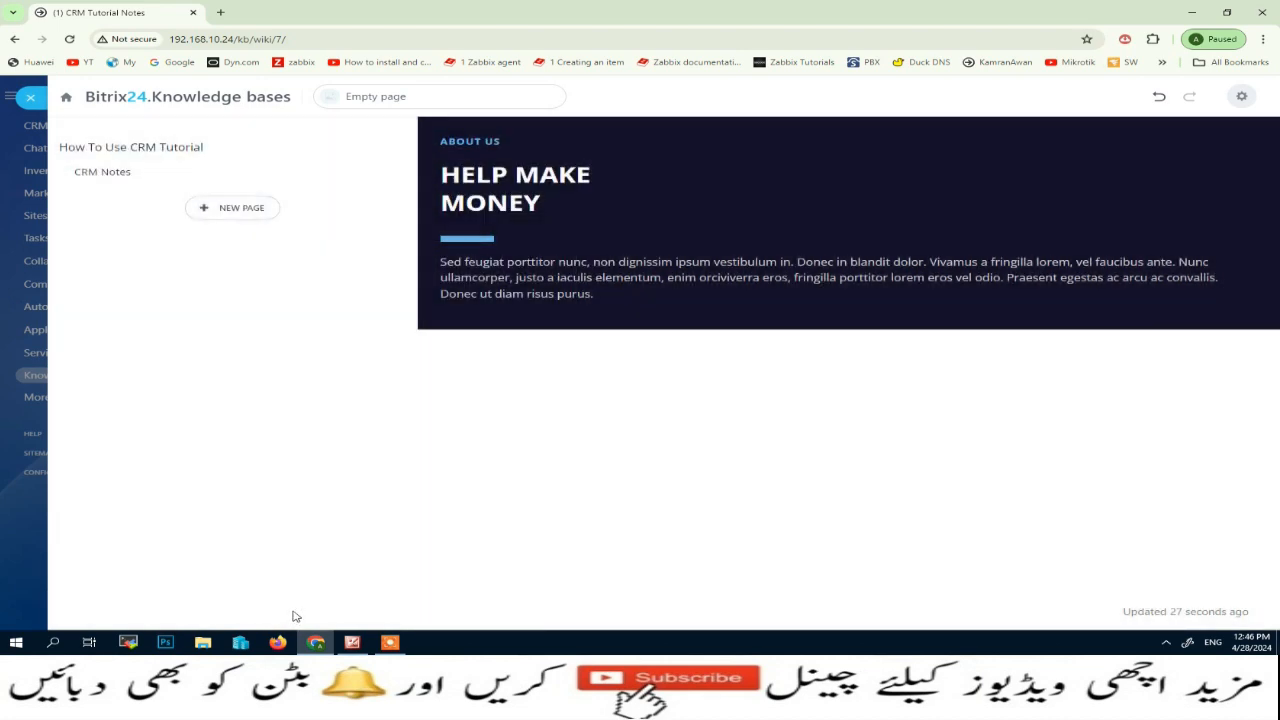
# View the published CRM Tutorial Notes knowledge base and expand its How To Use CRM Tutorial menu item
pyautogui.click(32, 100)
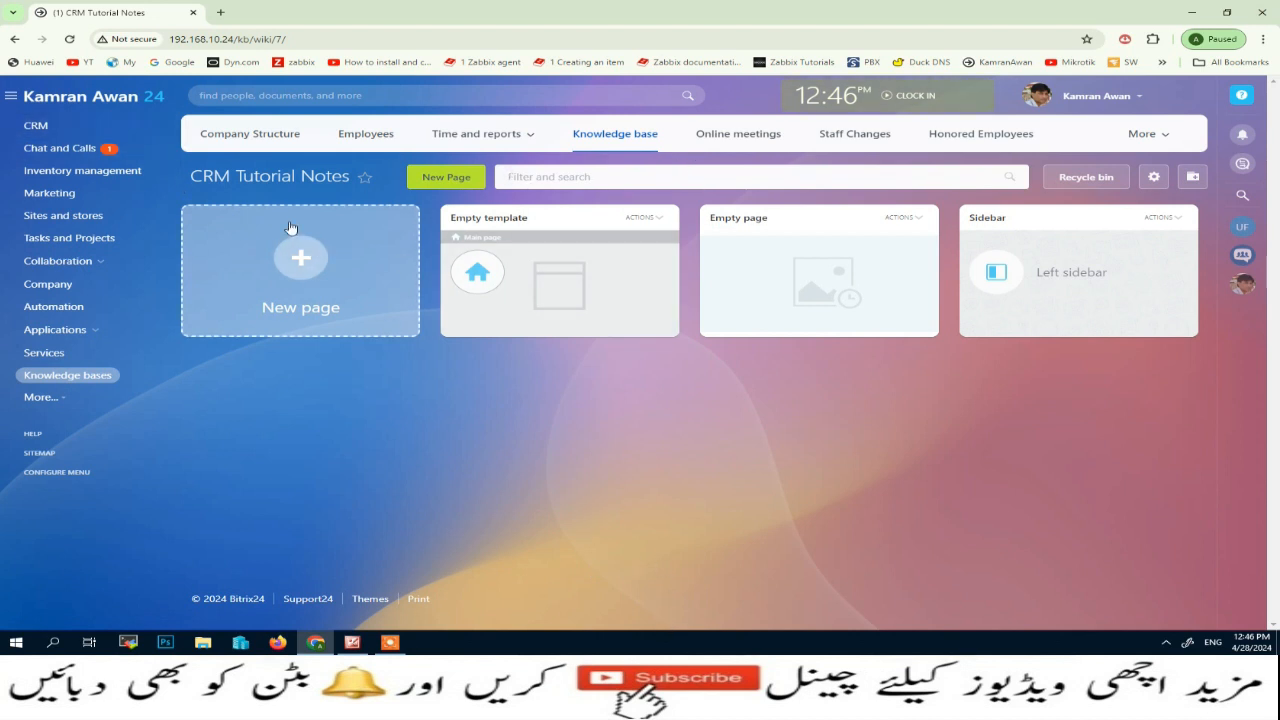
pyautogui.click(54, 383)
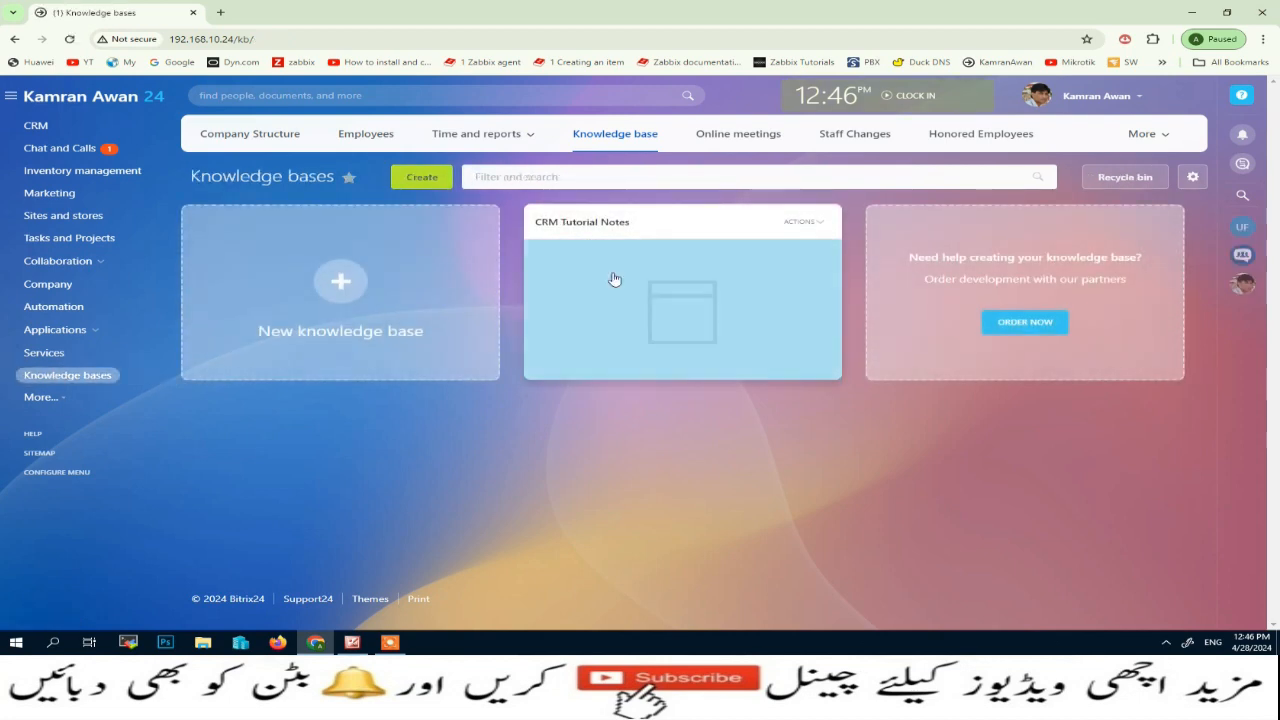
pyautogui.click(688, 314)
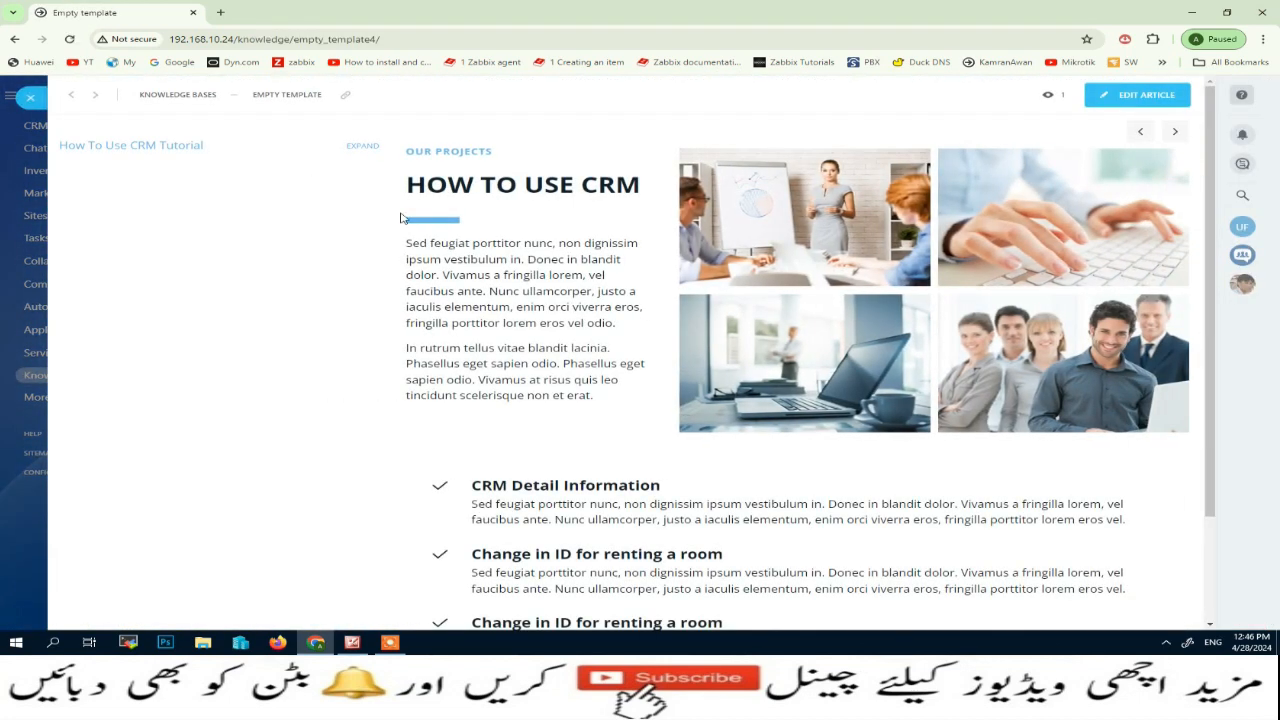
pyautogui.click(354, 150)
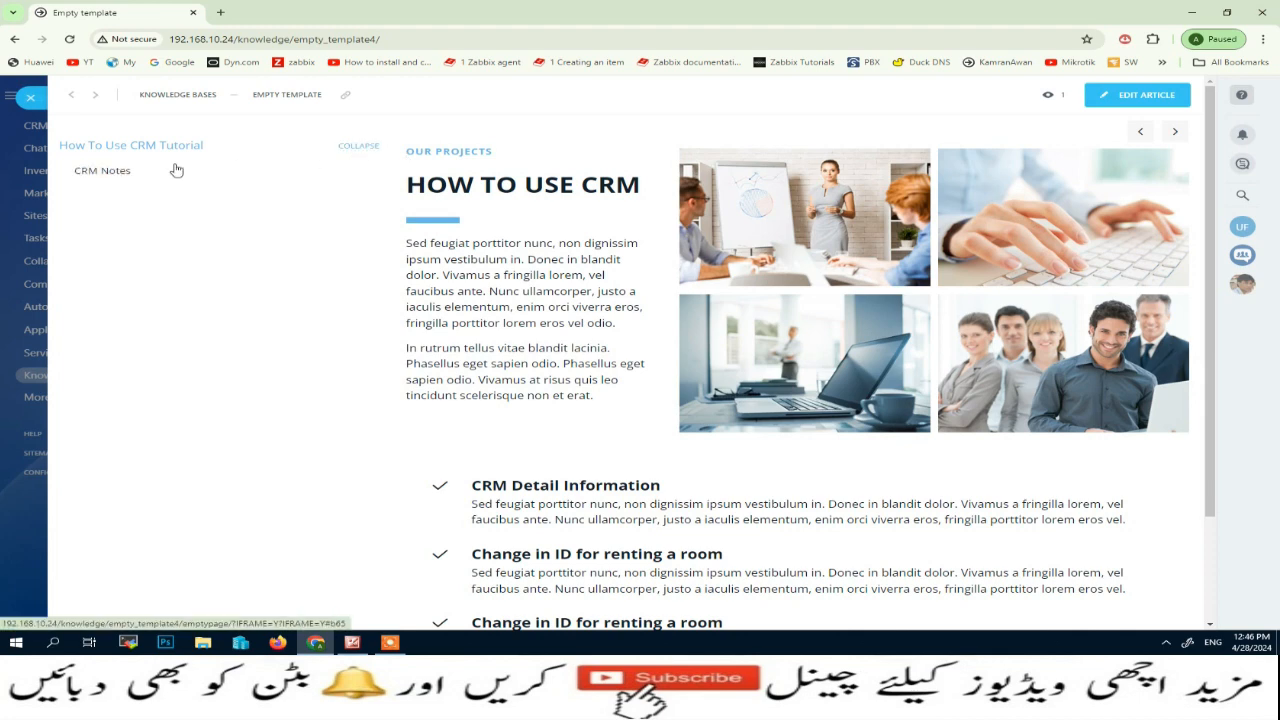
# View the published CRM Notes and How To Use CRM Tutorial pages of the knowledge base, and close it
pyautogui.click(104, 173)
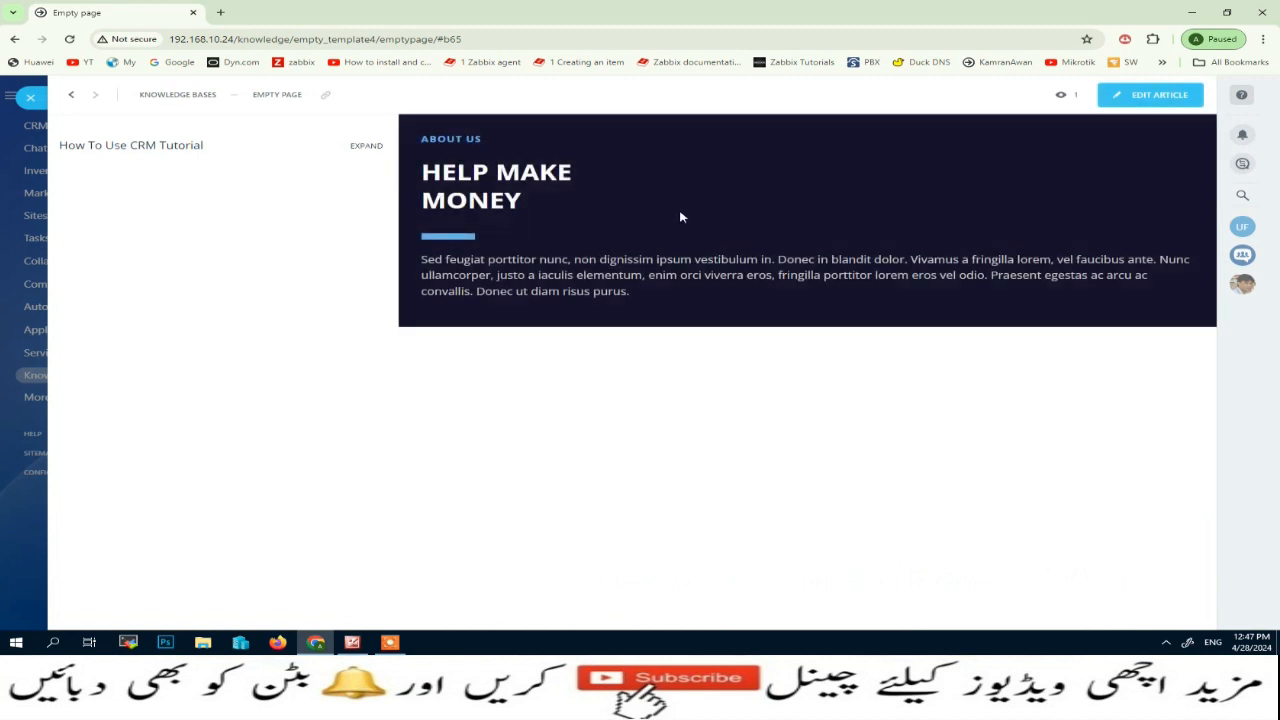
pyautogui.click(134, 147)
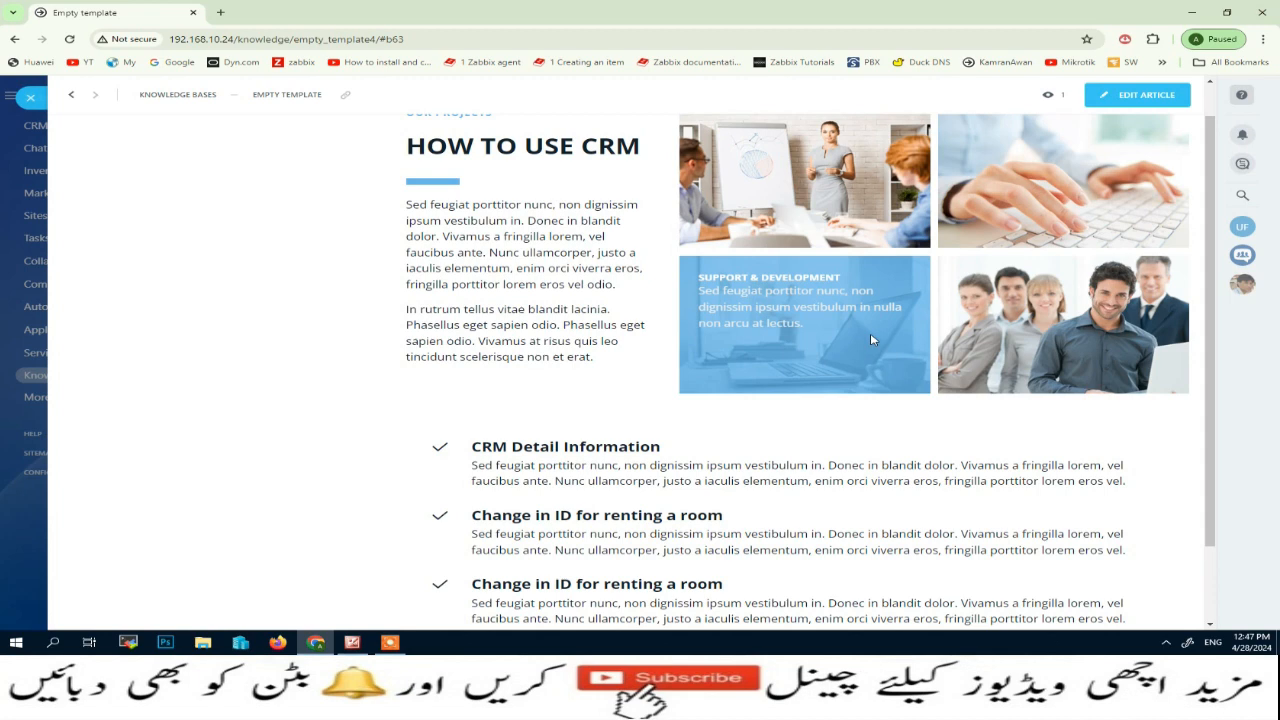
pyautogui.click(30, 97)
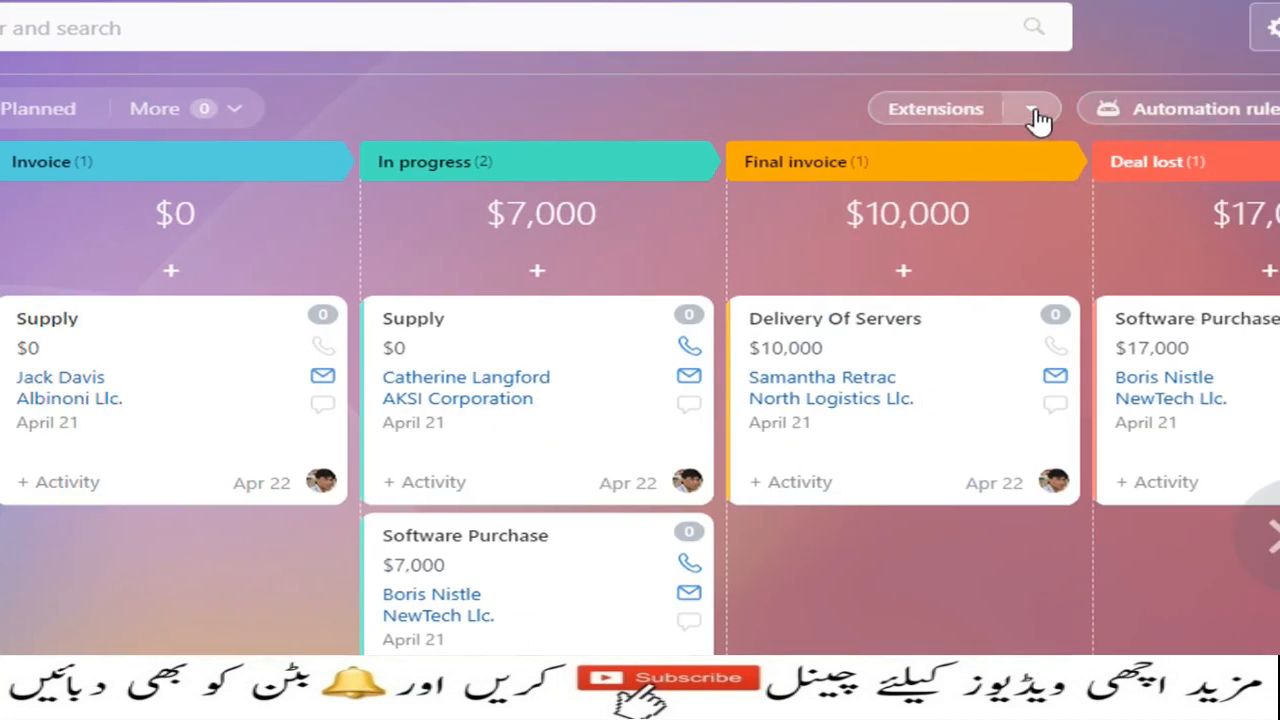
# Attach the existing CRM Tutorial Notes knowledge base to the CRM Deals view
pyautogui.click(1035, 117)
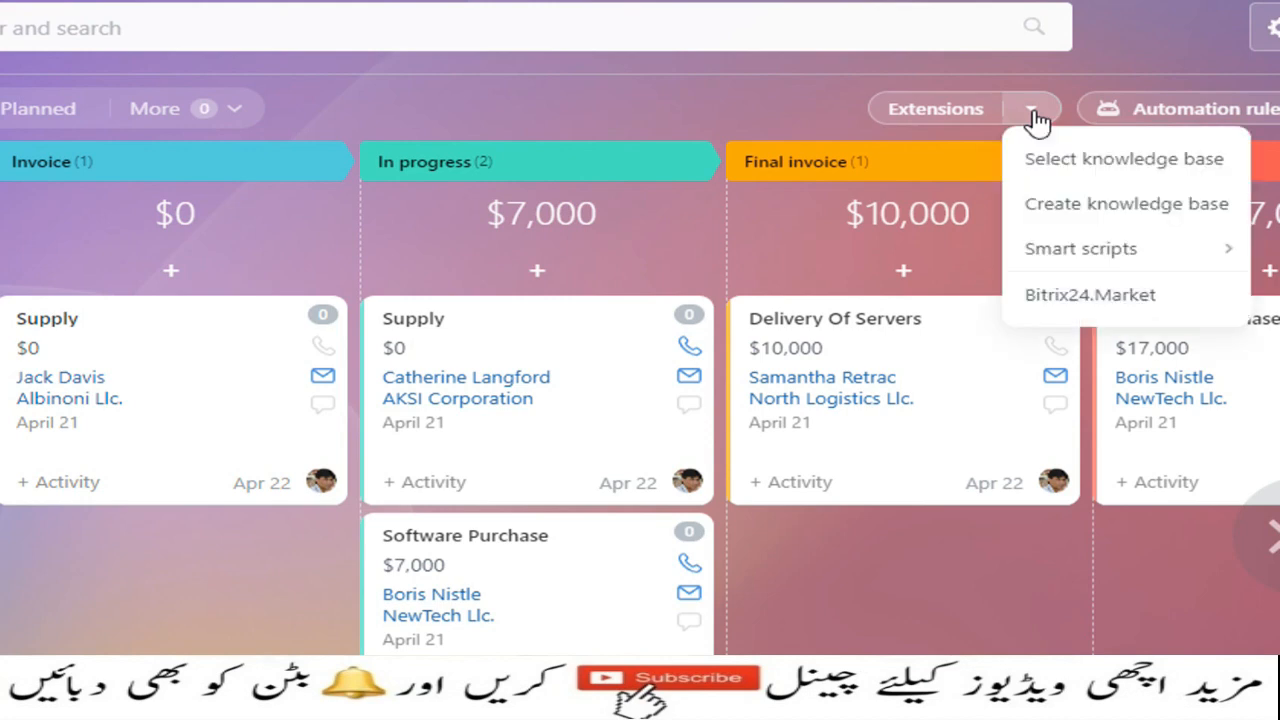
pyautogui.click(1067, 173)
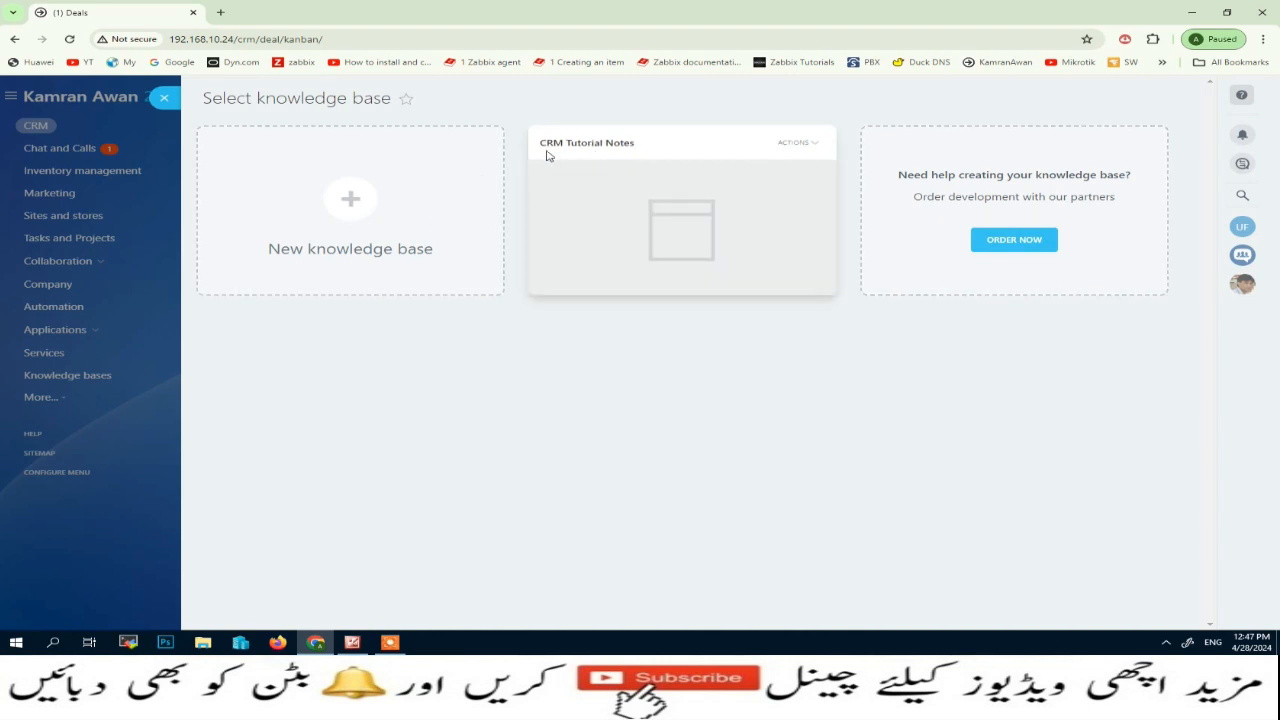
pyautogui.moveTo(737, 275)
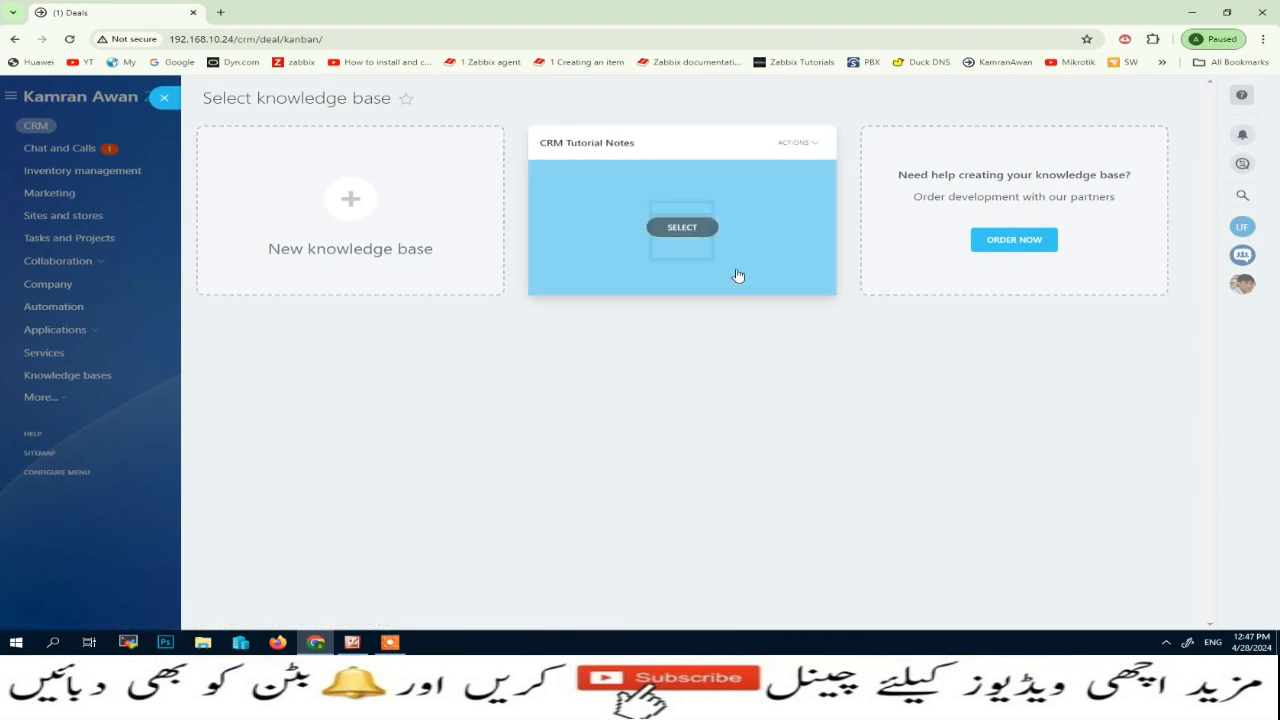
pyautogui.click(683, 228)
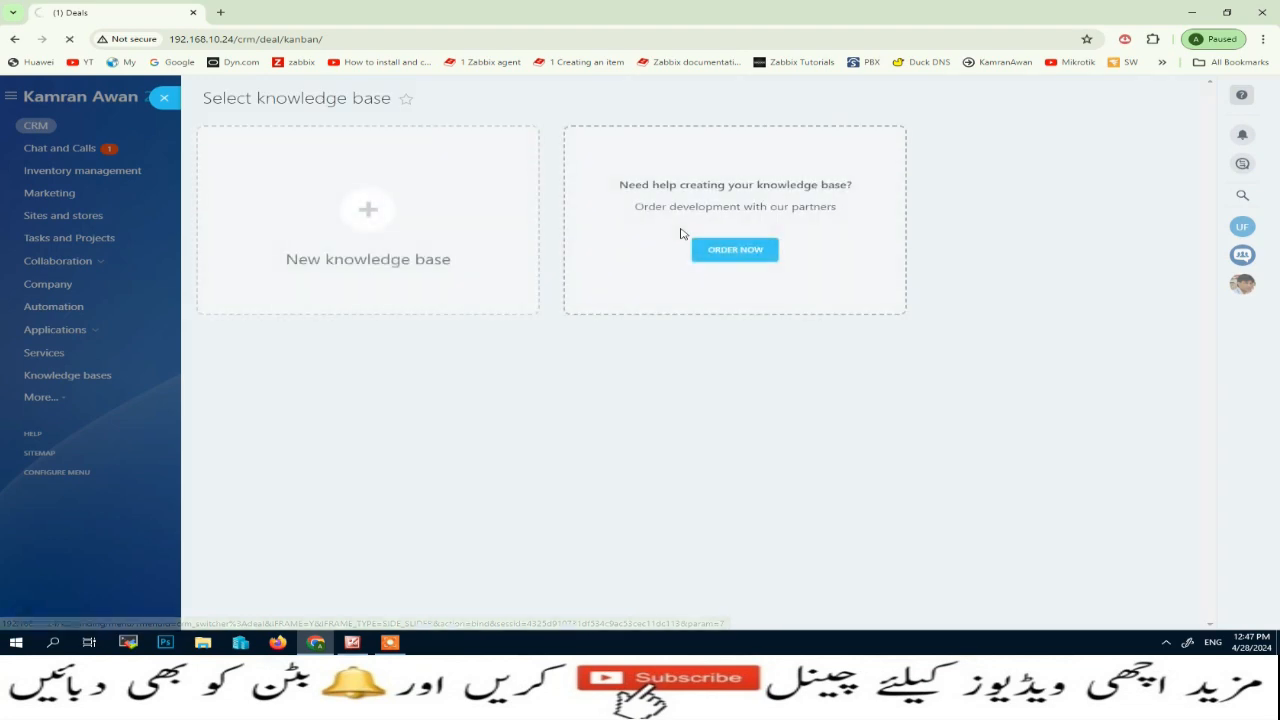
pyautogui.click(164, 98)
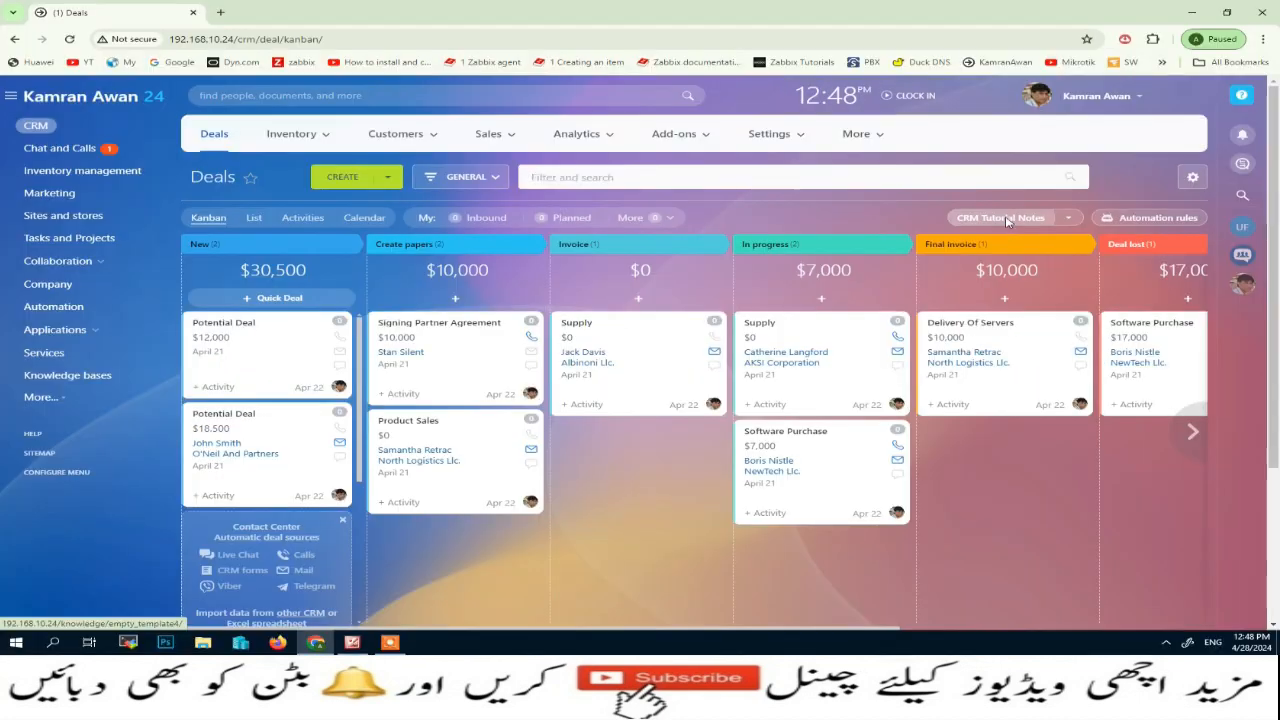
# View the CRM Notes page of the CRM Tutorial Notes knowledge base opened from the Deals view, and close it
pyautogui.click(1006, 218)
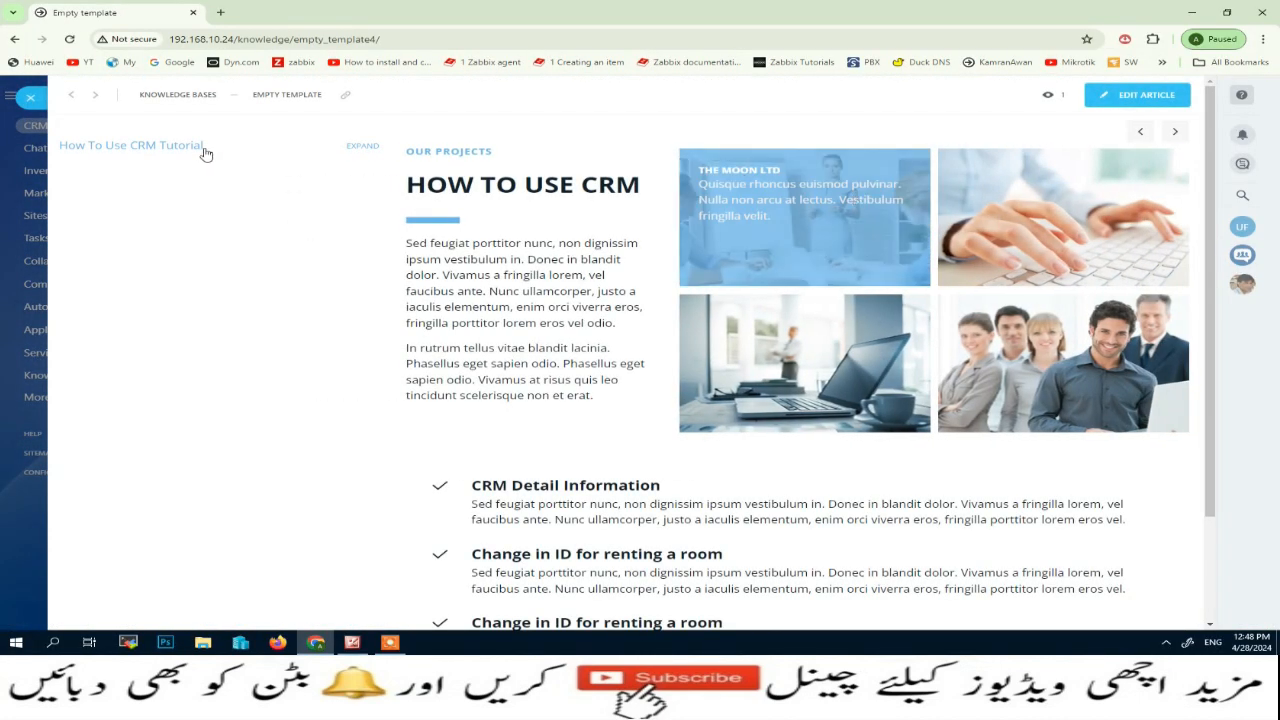
pyautogui.click(369, 151)
pyautogui.click(100, 172)
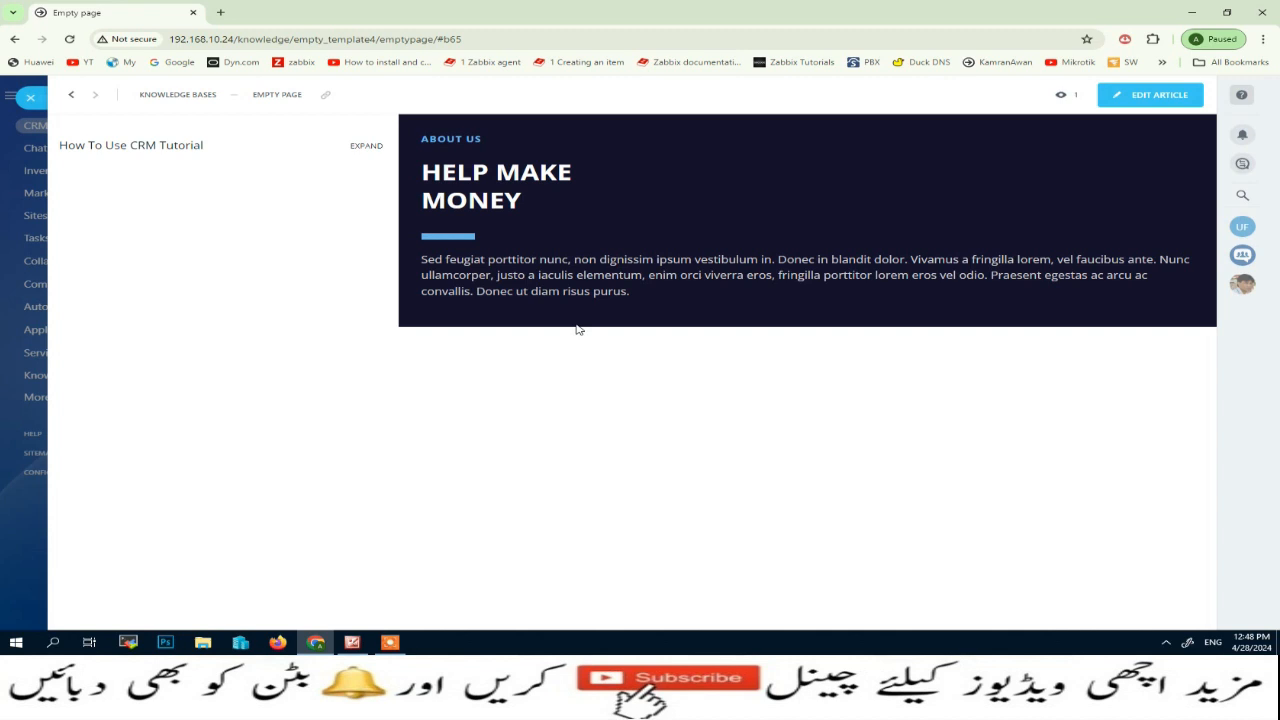
pyautogui.click(31, 100)
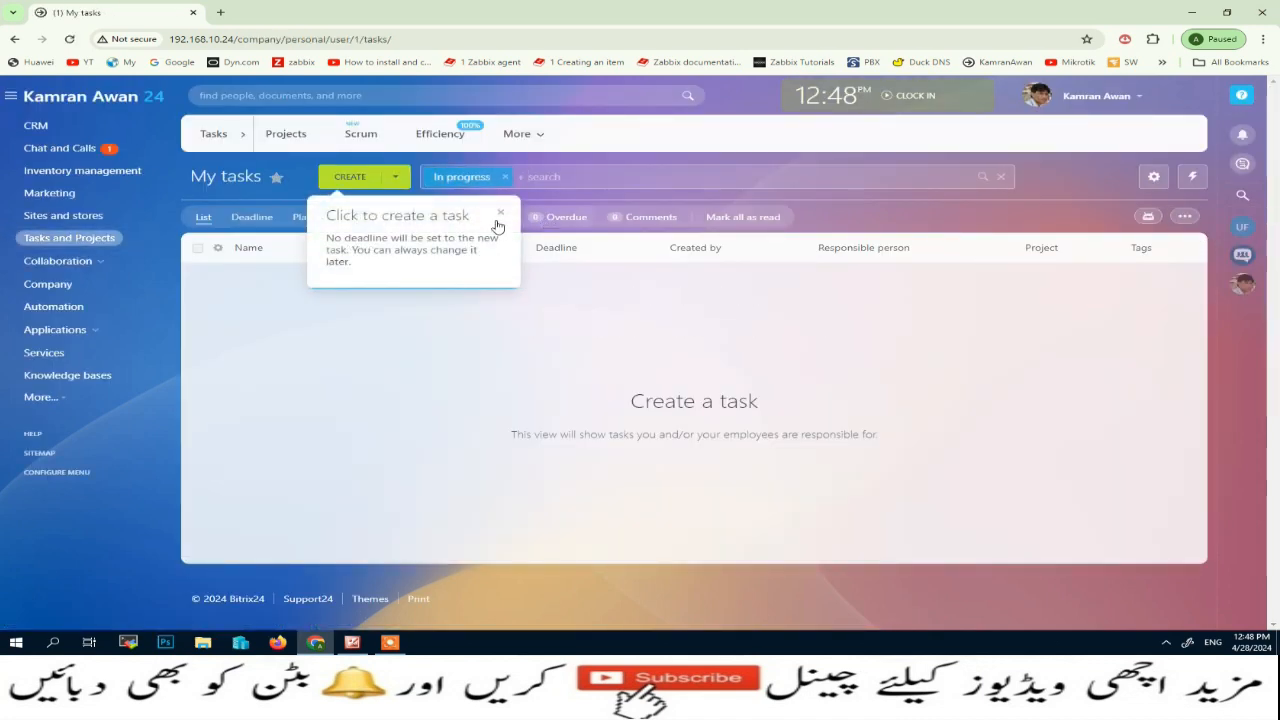
# Dismiss the task creation hint and attach the existing CRM Tutorial Notes knowledge base to the My tasks view
pyautogui.click(499, 213)
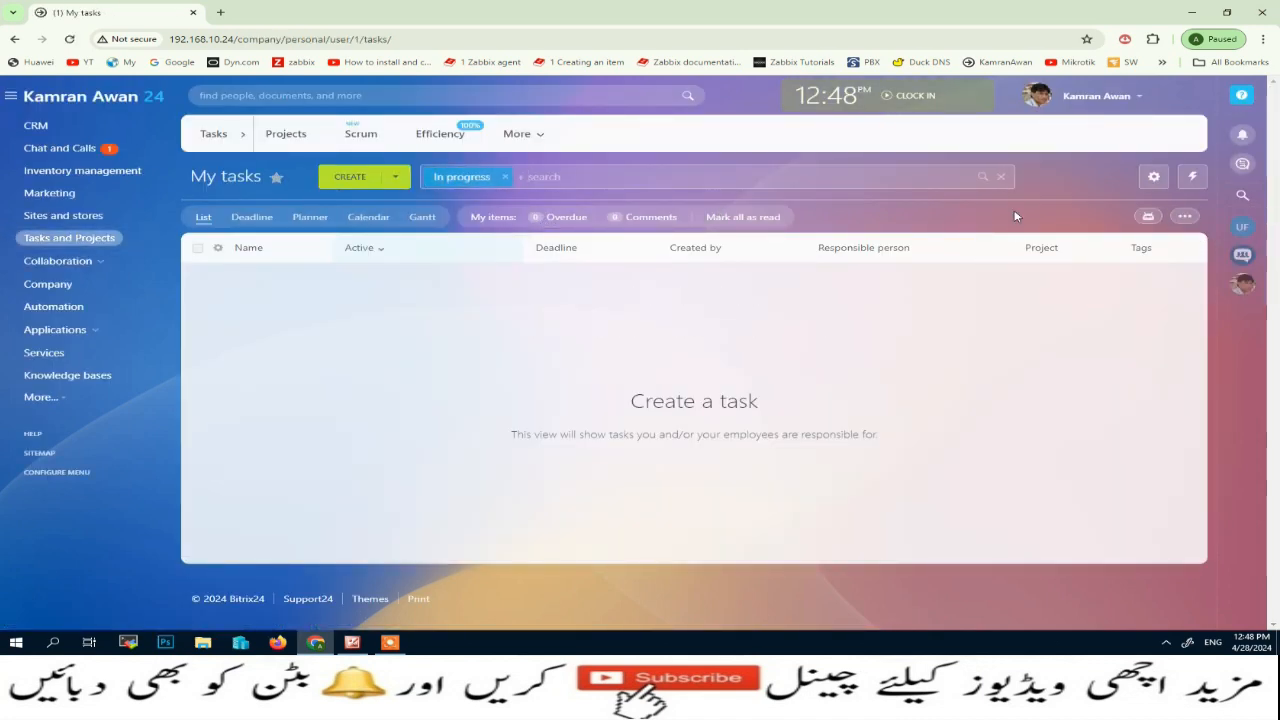
pyautogui.click(1186, 218)
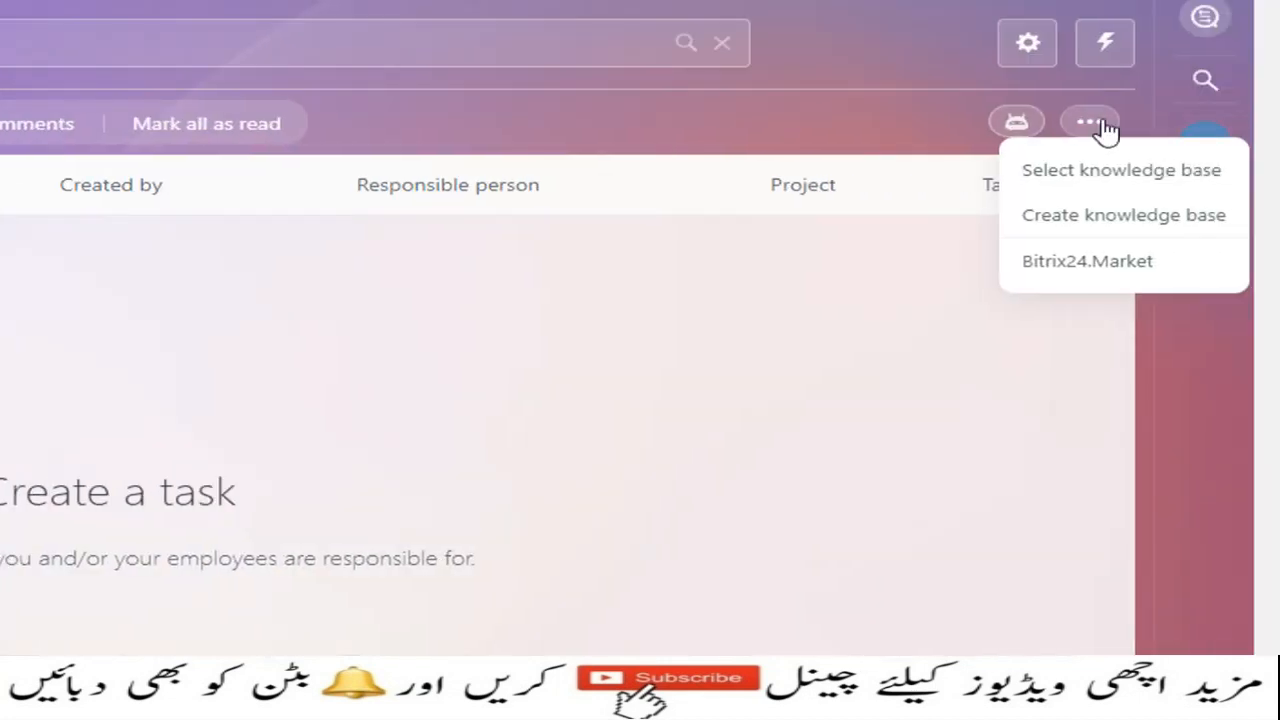
pyautogui.click(1106, 183)
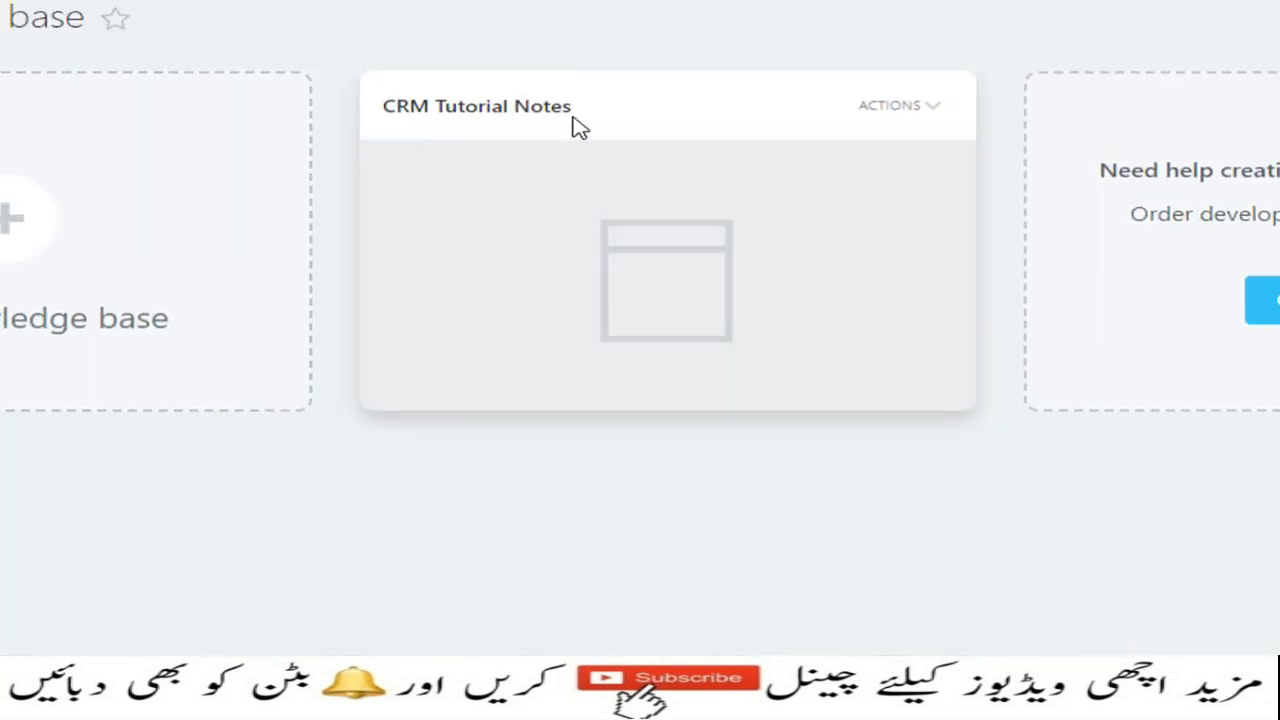
pyautogui.click(661, 283)
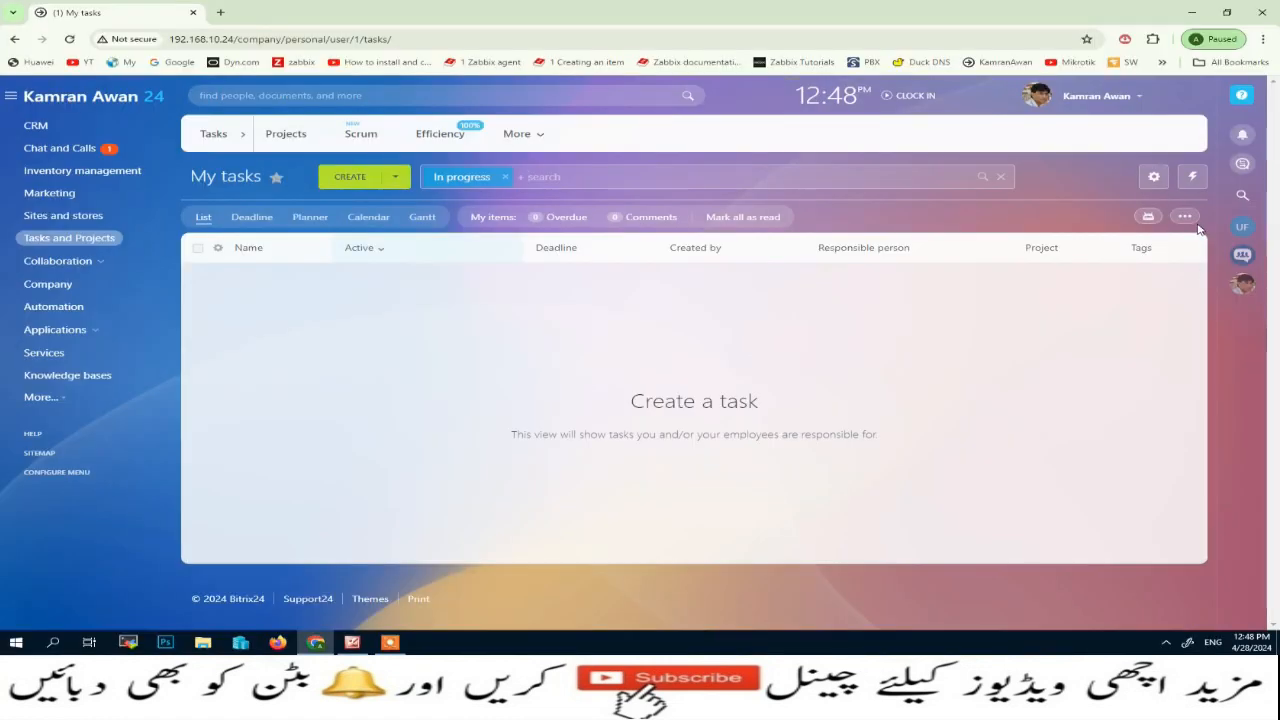
# View the CRM Notes page of the CRM Tutorial Notes knowledge base opened from My tasks, and close it
pyautogui.click(1185, 218)
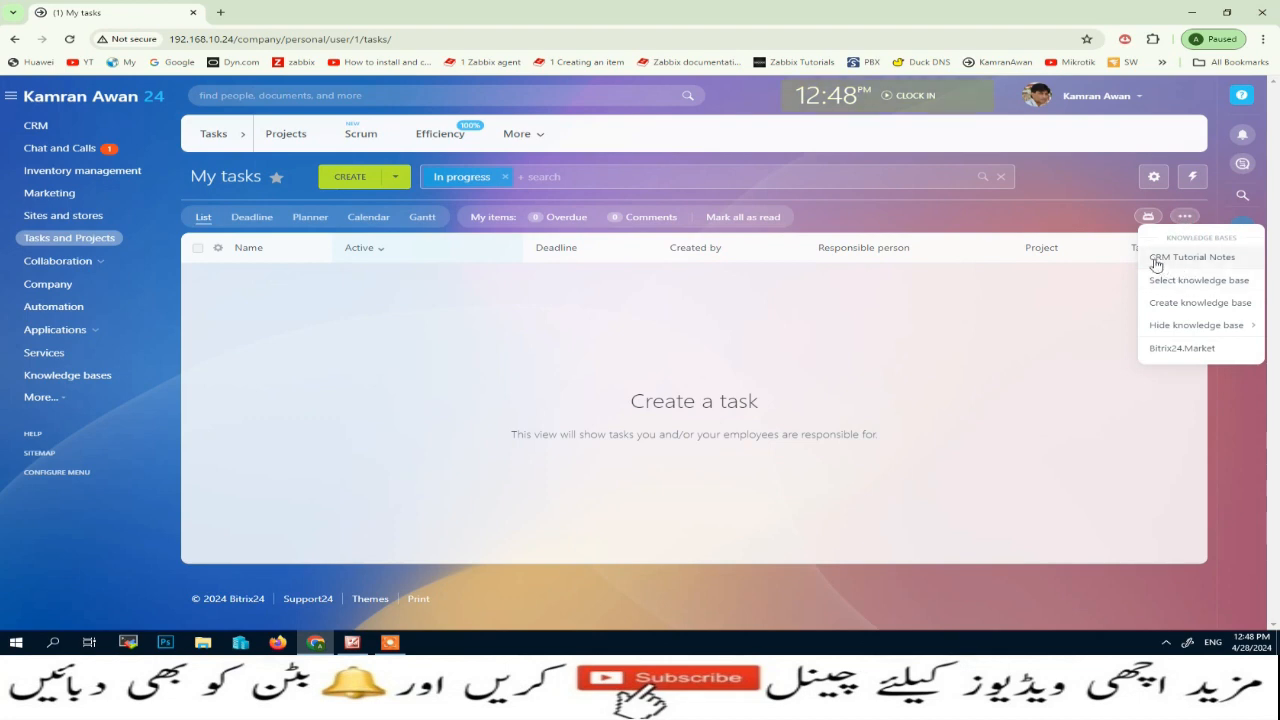
pyautogui.click(1210, 260)
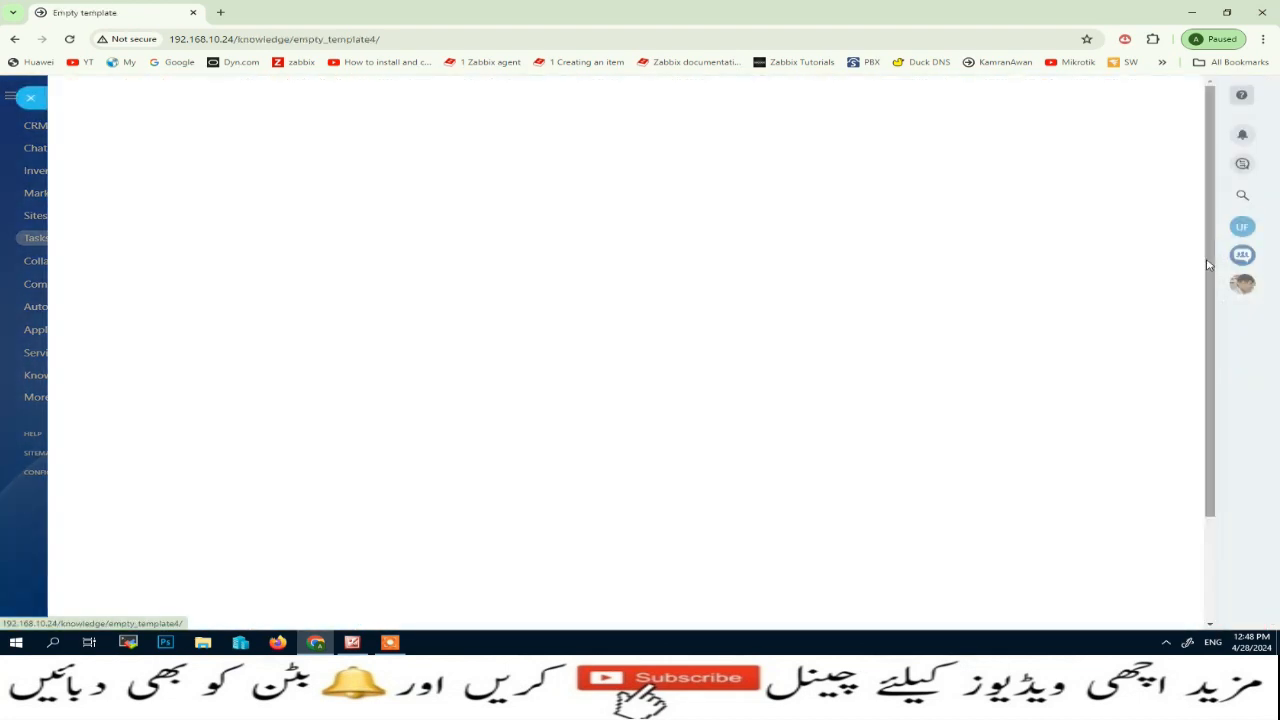
pyautogui.click(363, 146)
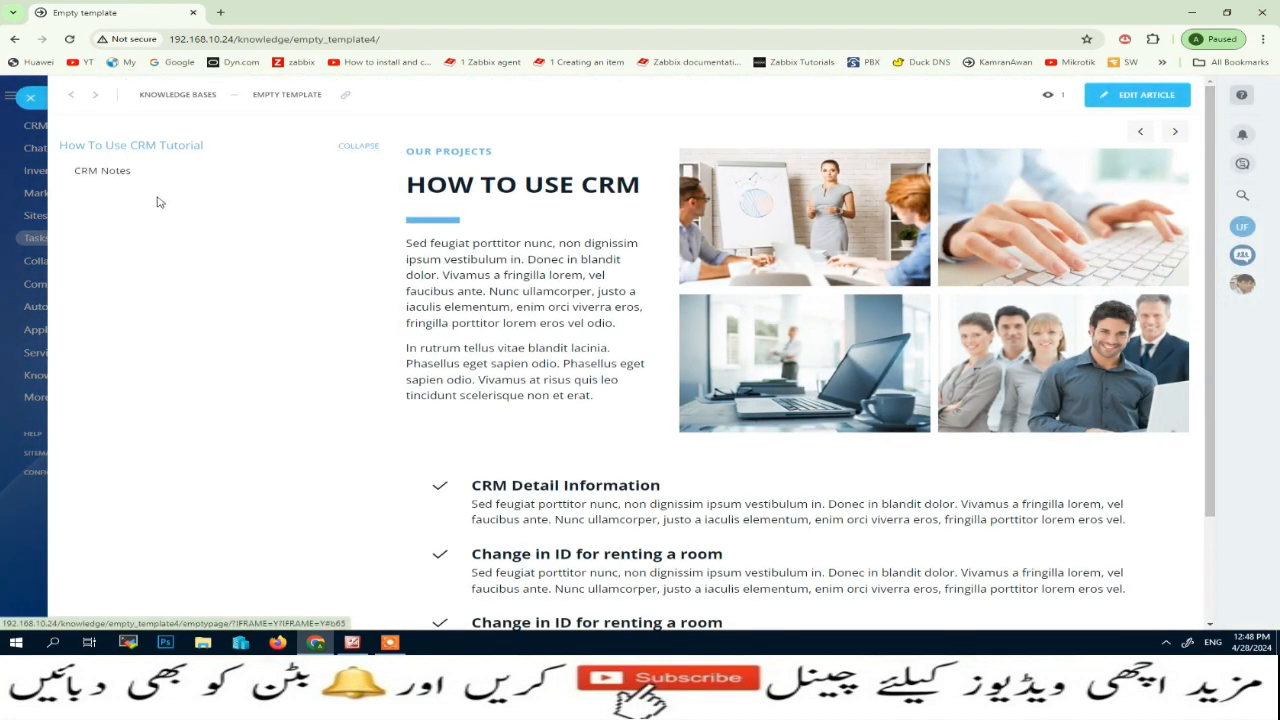
pyautogui.click(96, 174)
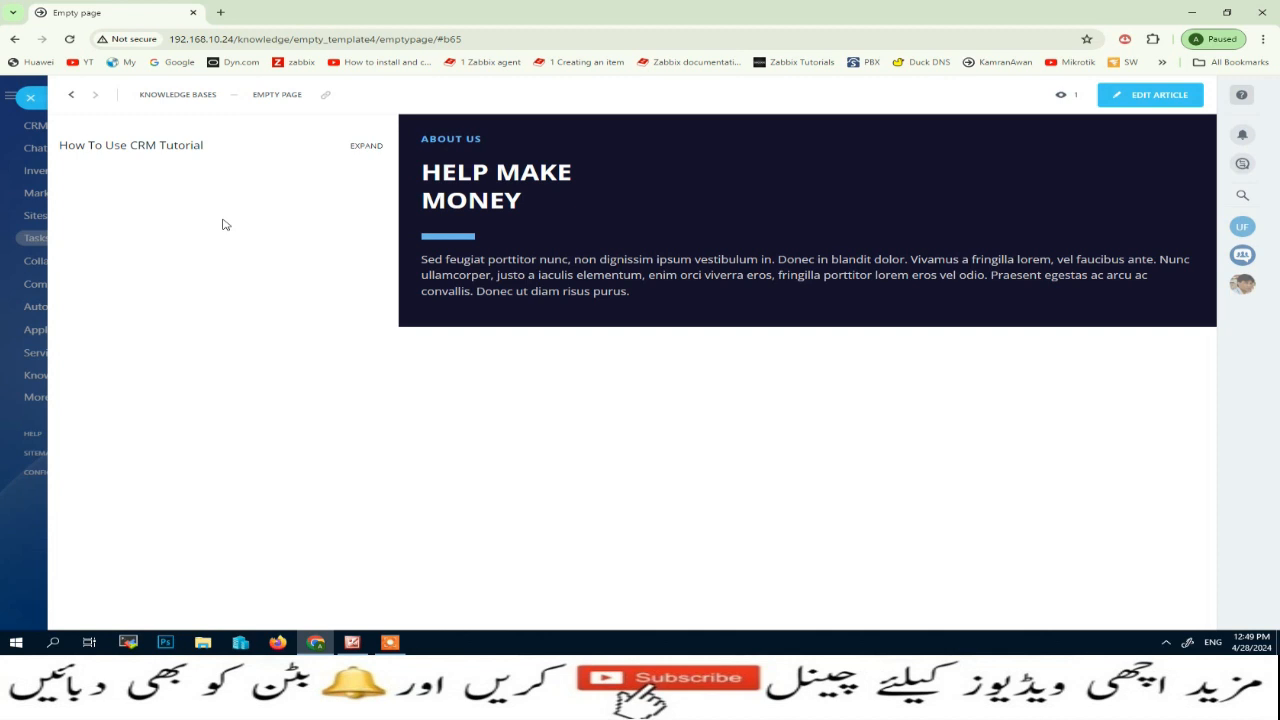
pyautogui.click(33, 98)
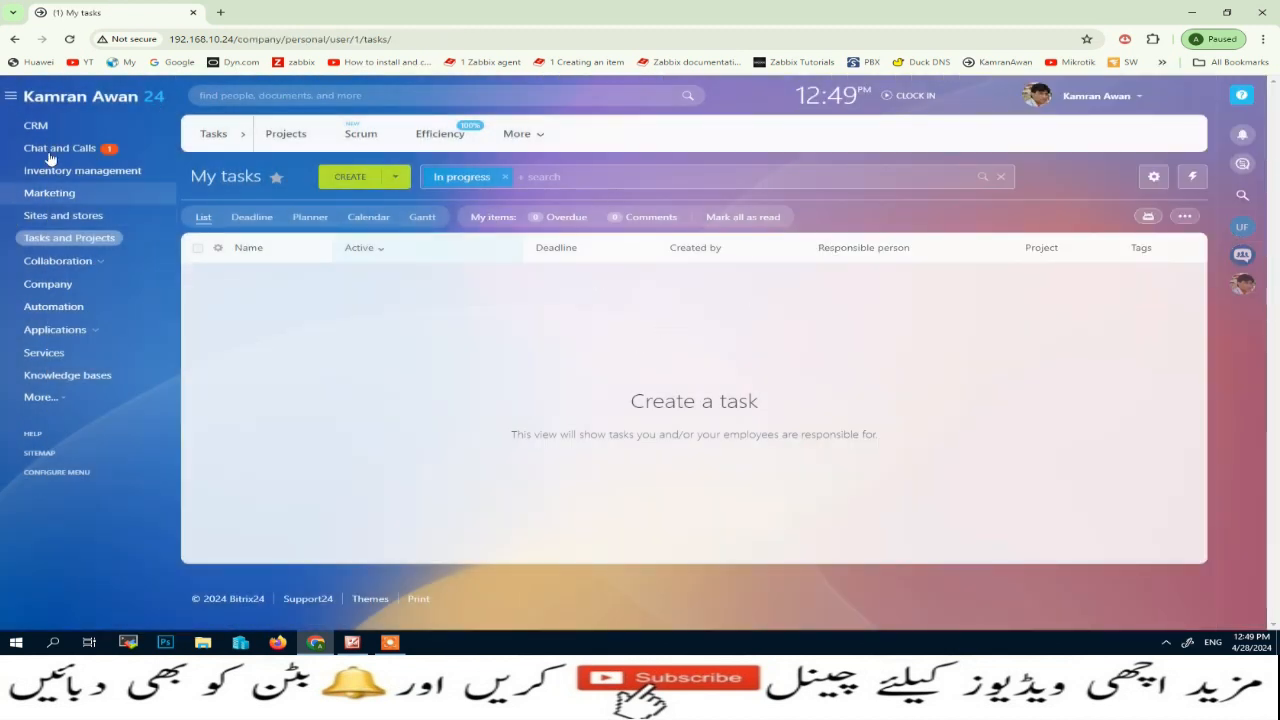
# Copy the block anchor link from the vertical menu block's edit settings in the CRM Tutorial Notes knowledge base, and close the editor
pyautogui.click(68, 376)
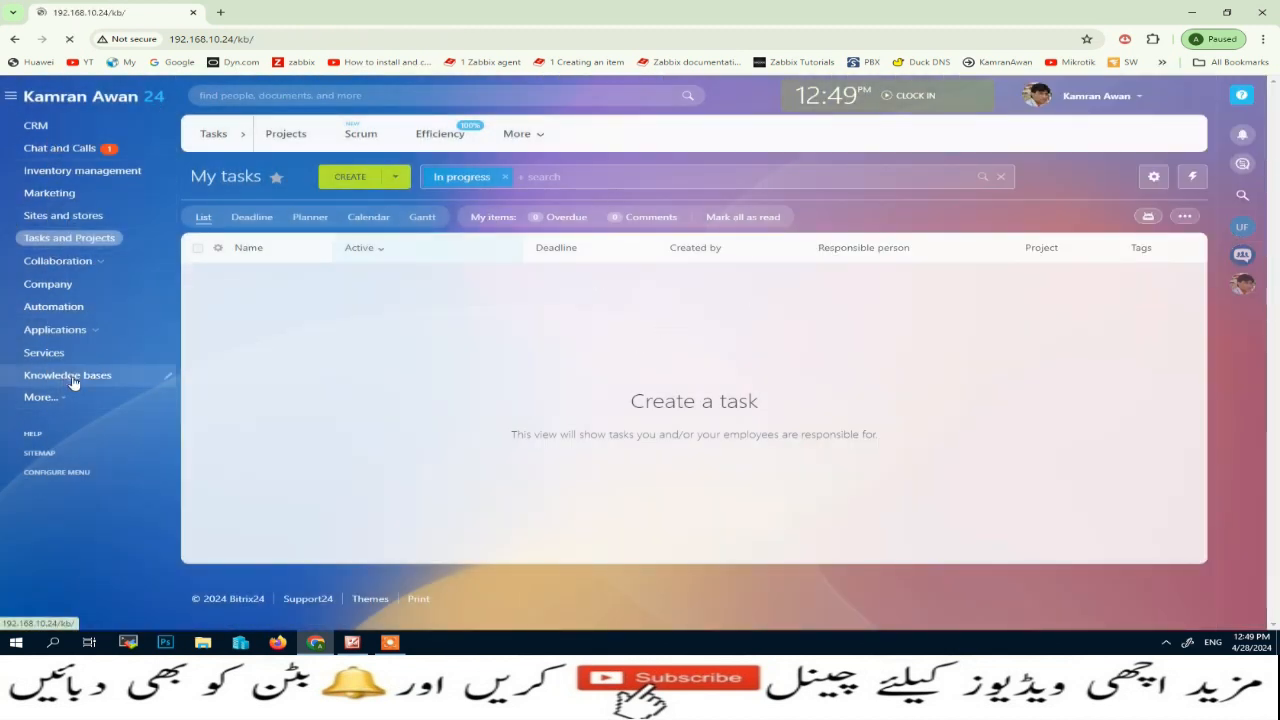
pyautogui.click(677, 300)
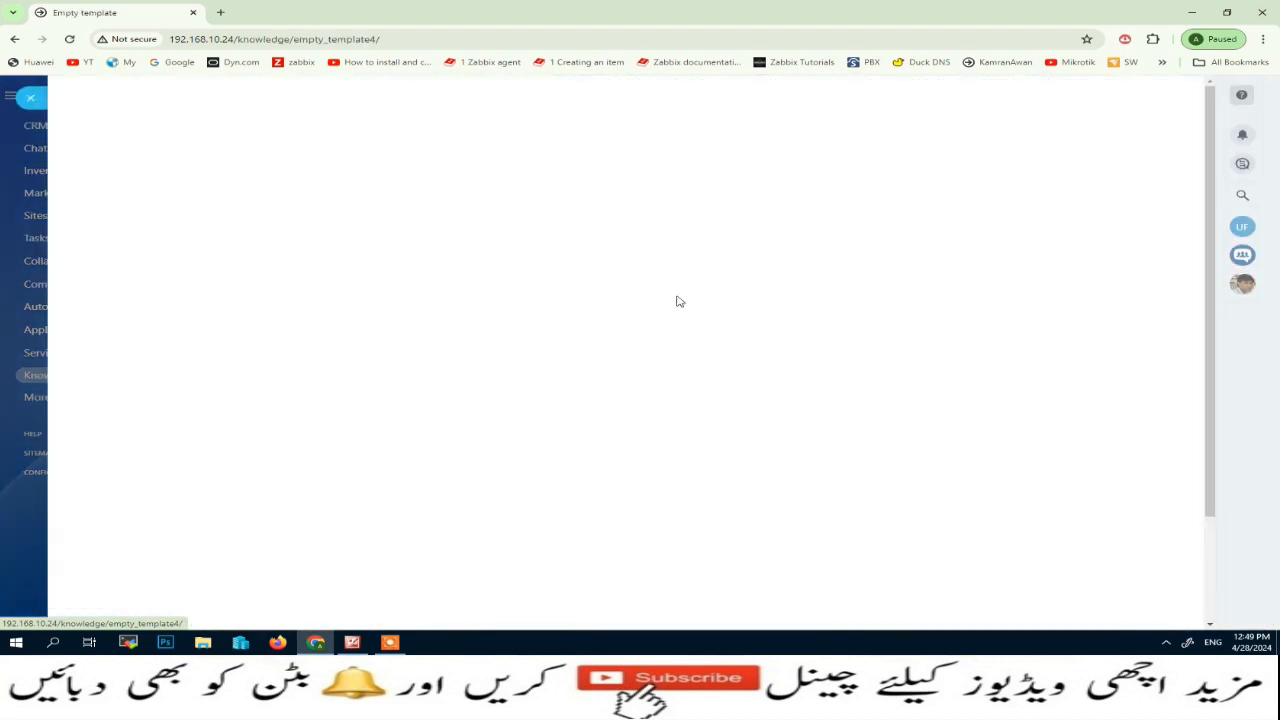
pyautogui.click(1150, 97)
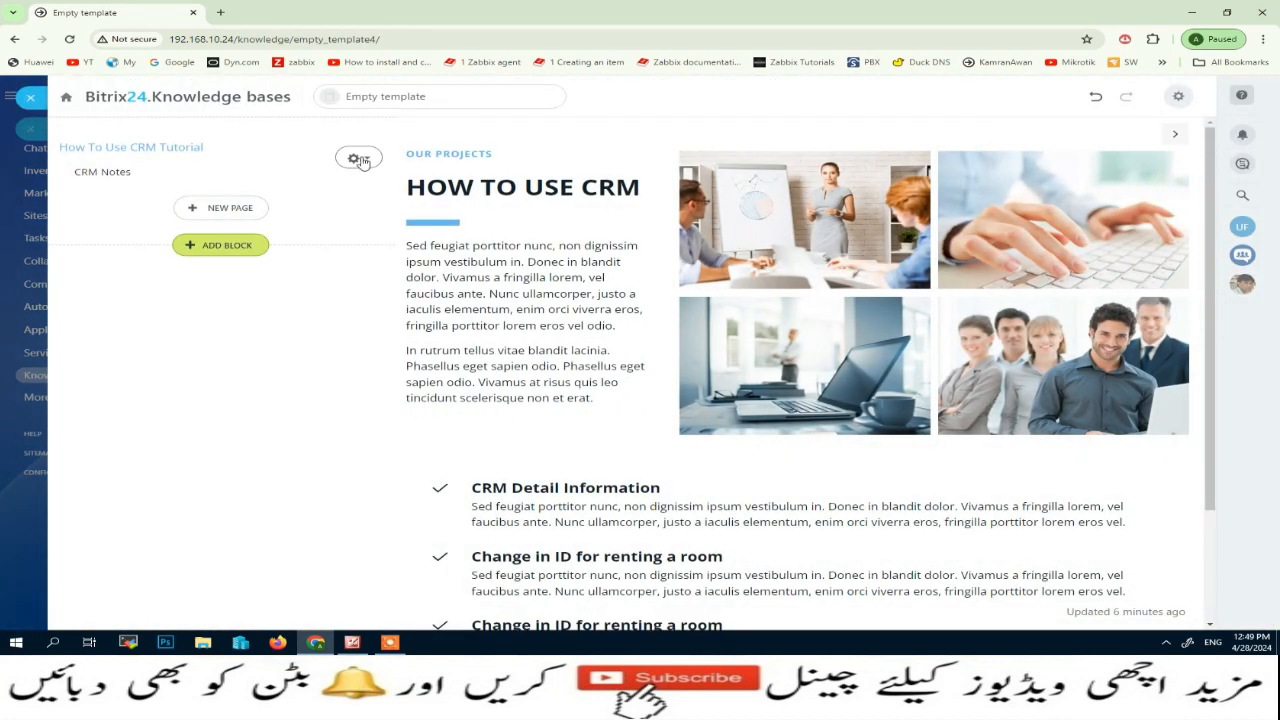
pyautogui.click(356, 158)
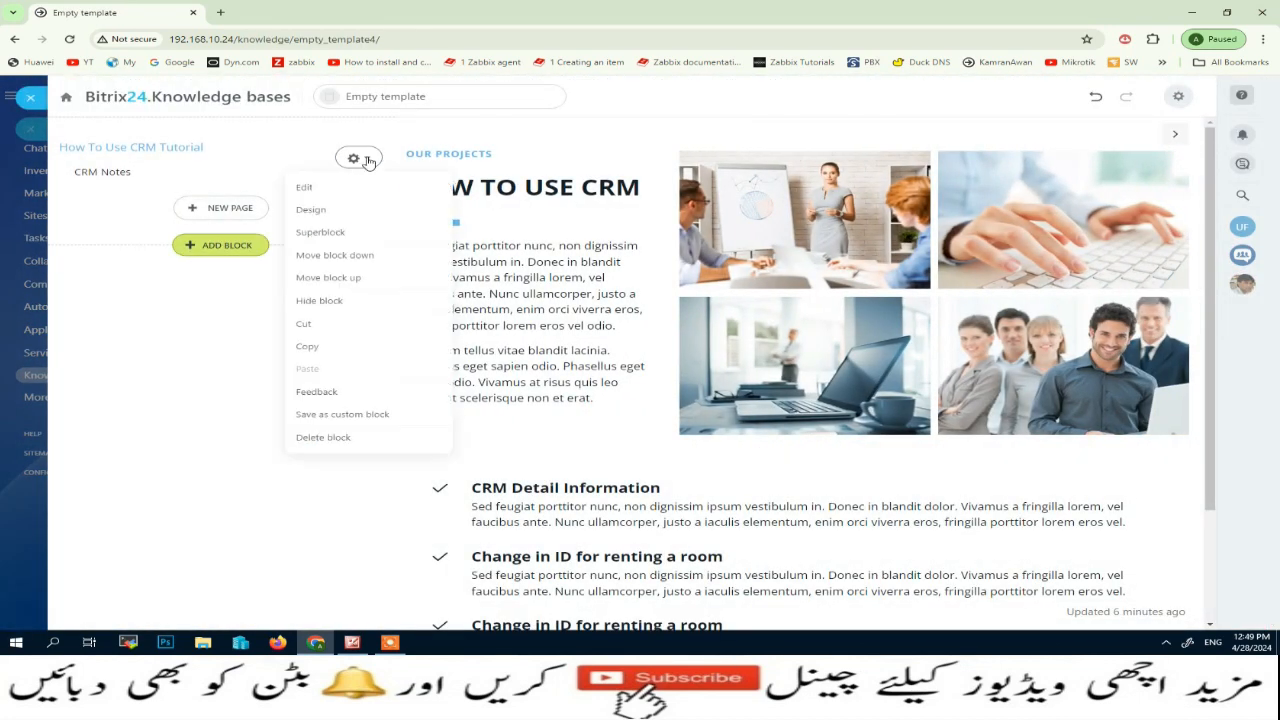
pyautogui.click(331, 193)
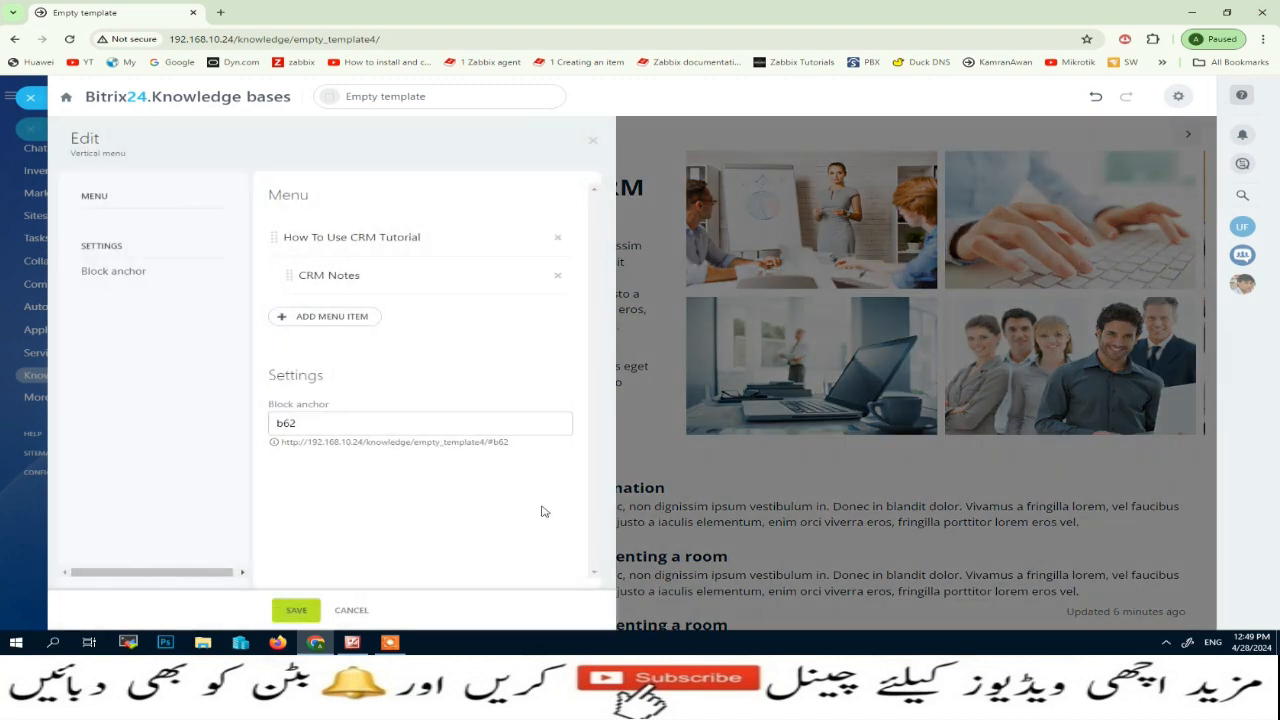
pyautogui.moveTo(531, 447); pyautogui.dragTo(379, 441)
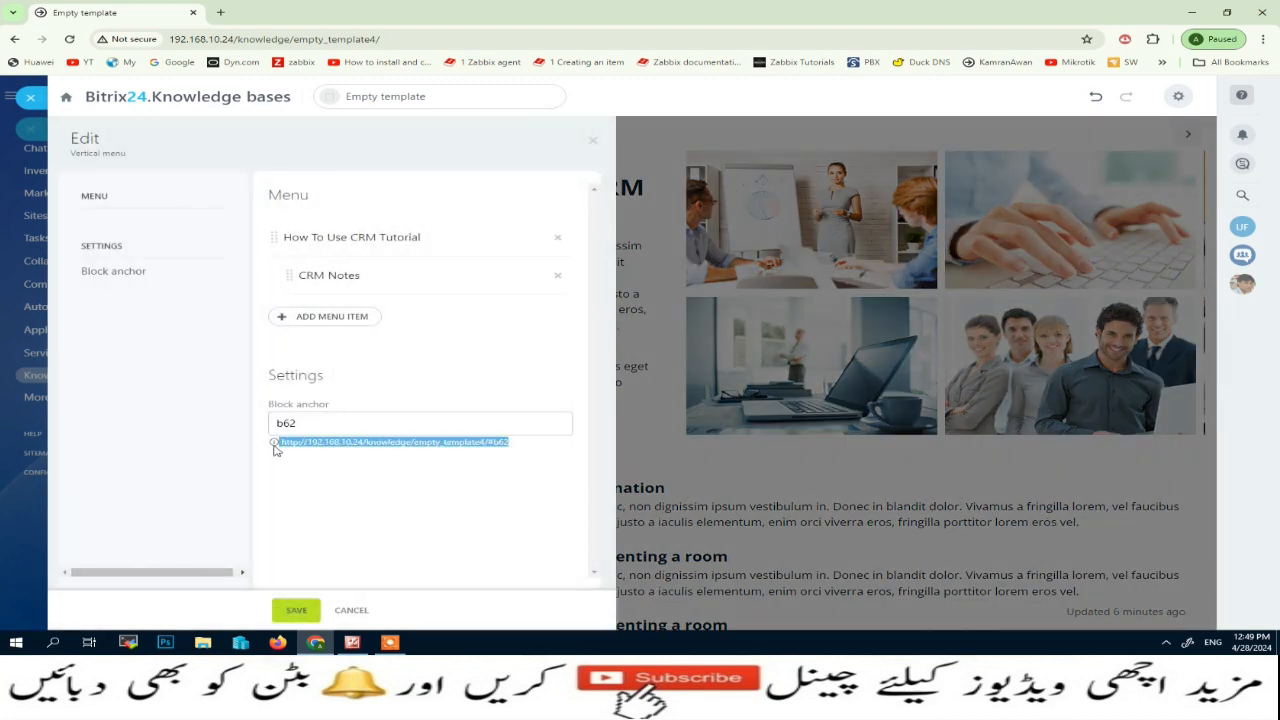
pyautogui.click(30, 97)
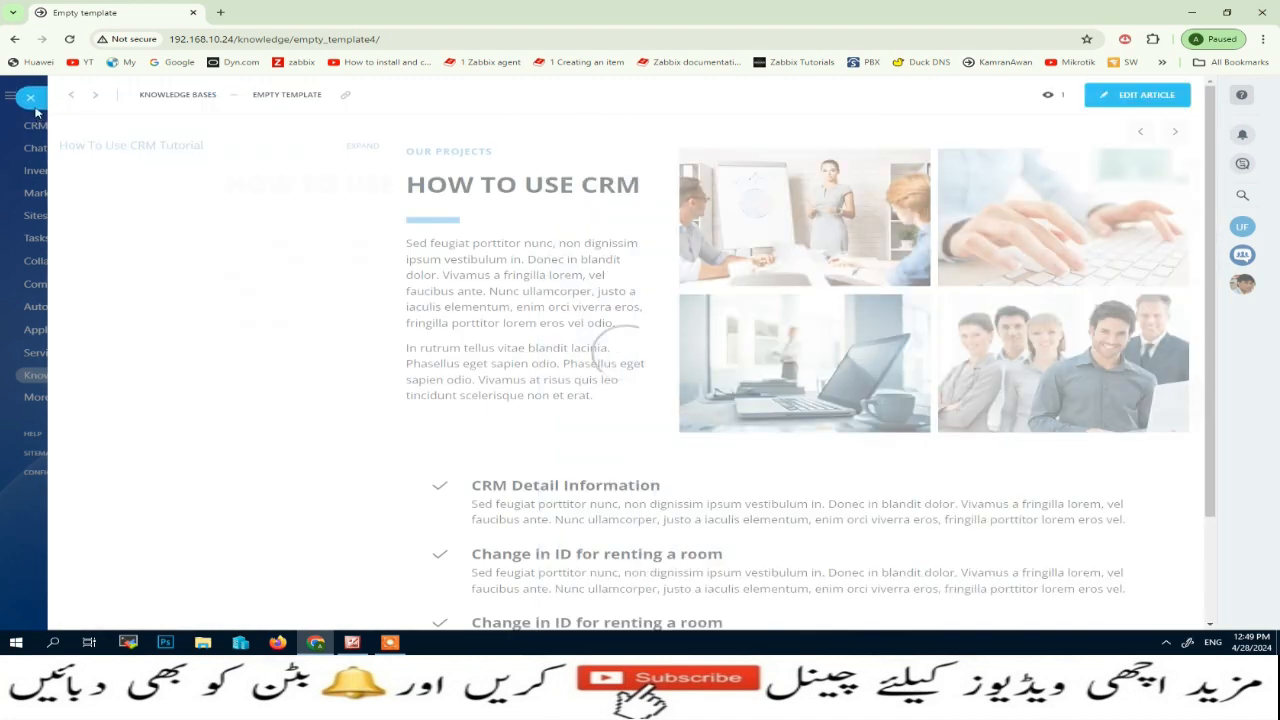
pyautogui.click(100, 102)
pyautogui.click(55, 148)
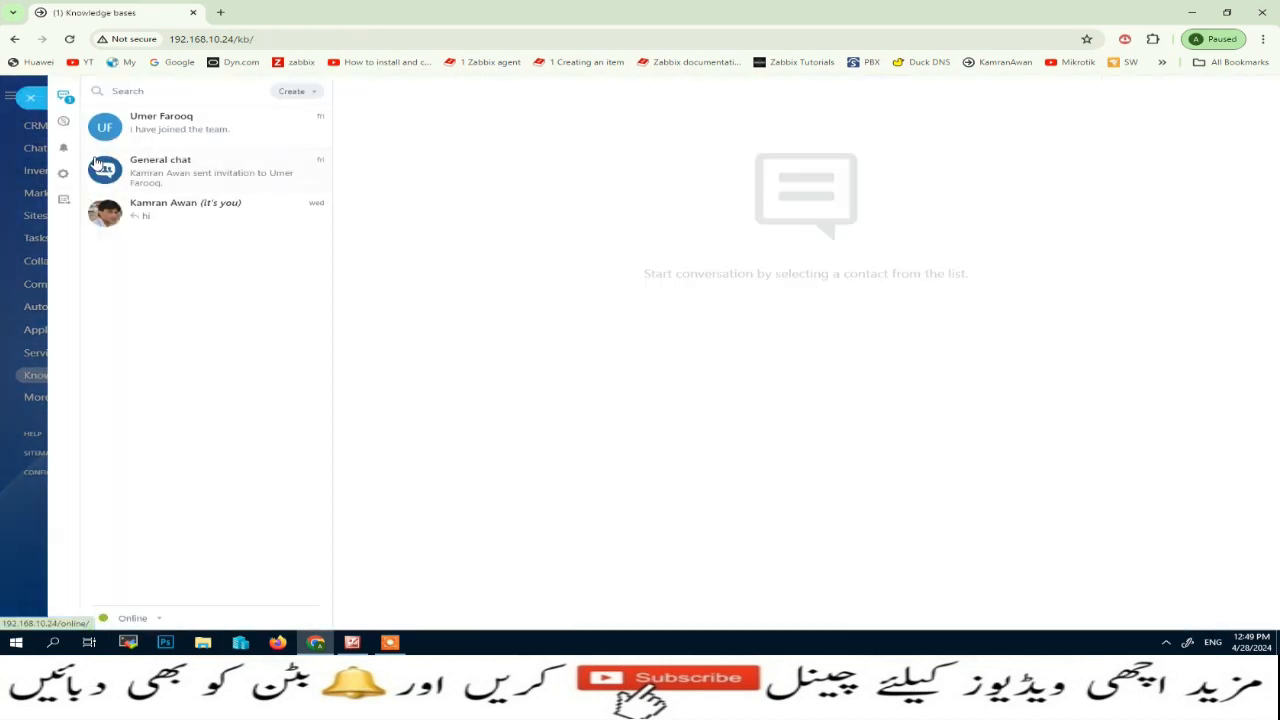
pyautogui.click(150, 175)
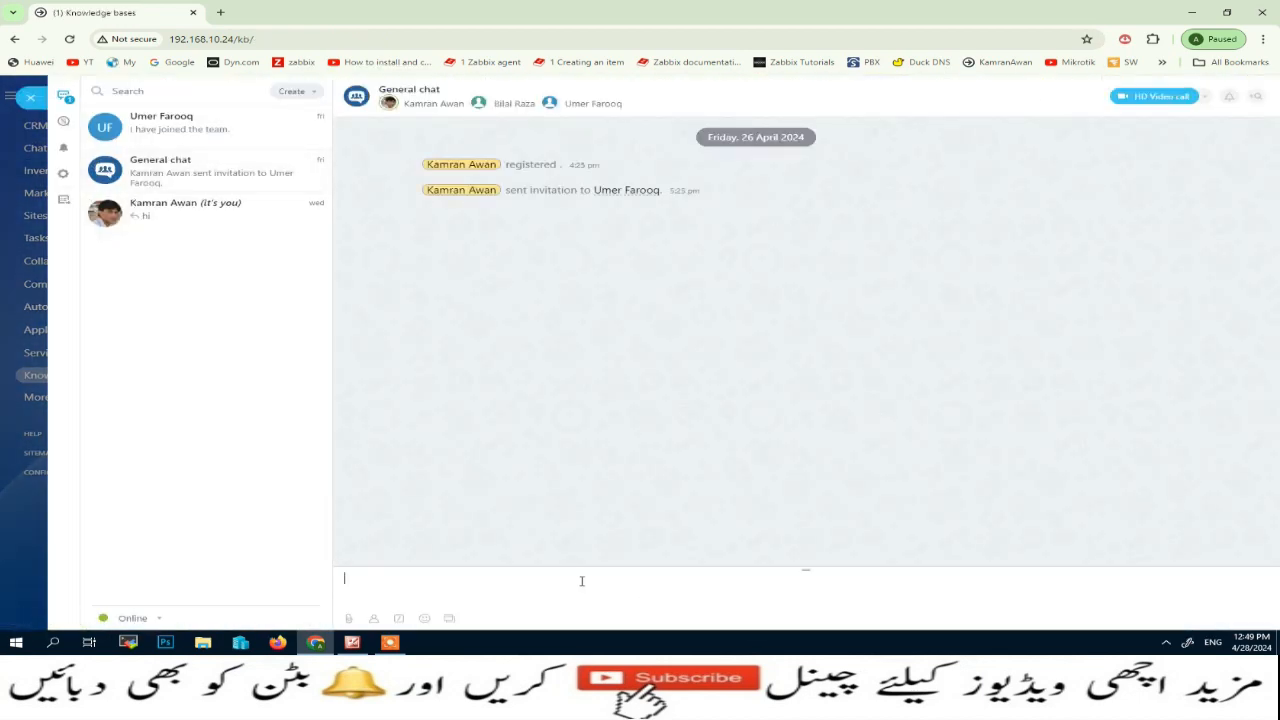
pyautogui.write('http://192.168.10.24/knowledge/empty_template4/#b62')
pyautogui.press('Return')
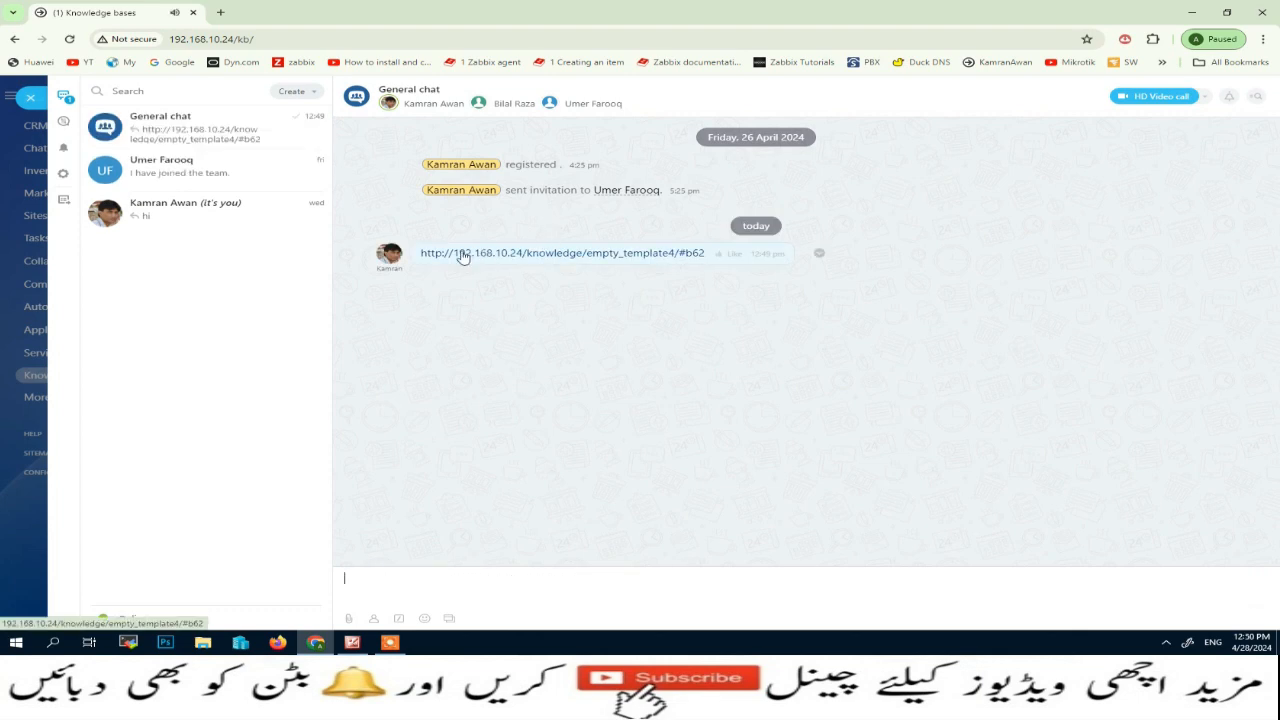
# Open the knowledge base link shared in General chat, view its CRM Notes and How To Use CRM Tutorial pages, and close it
pyautogui.click(555, 254)
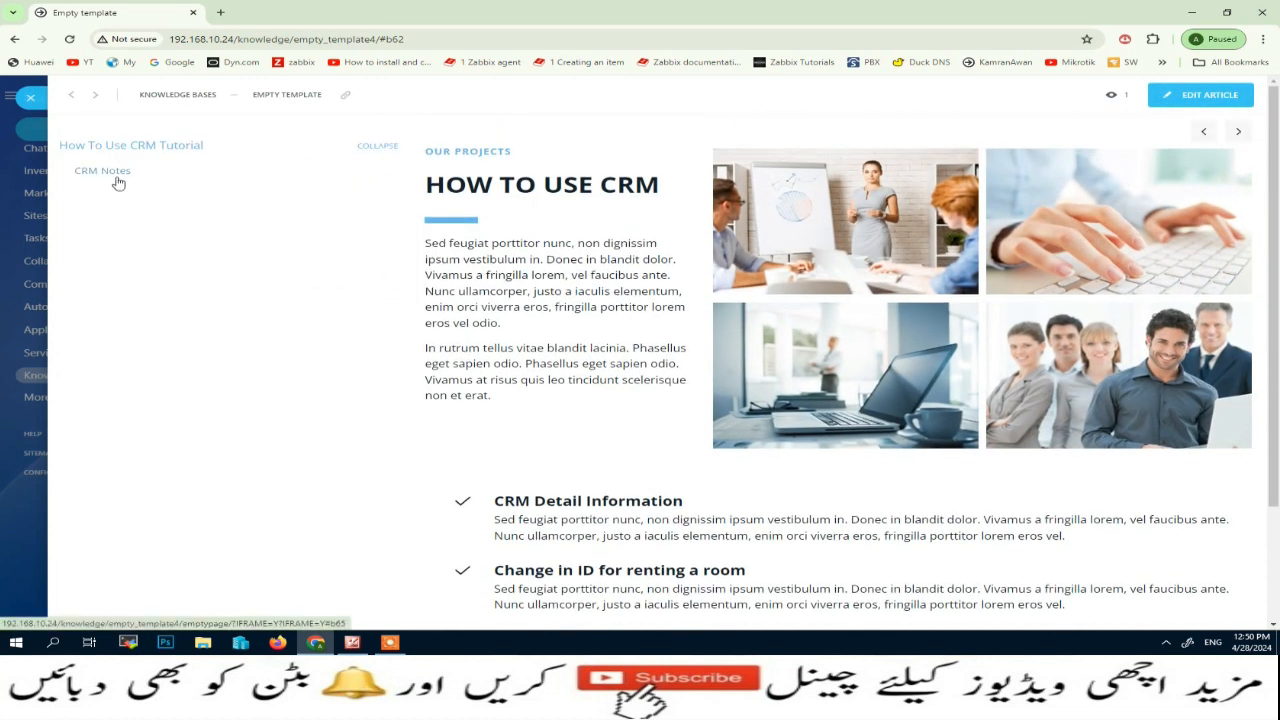
pyautogui.click(116, 179)
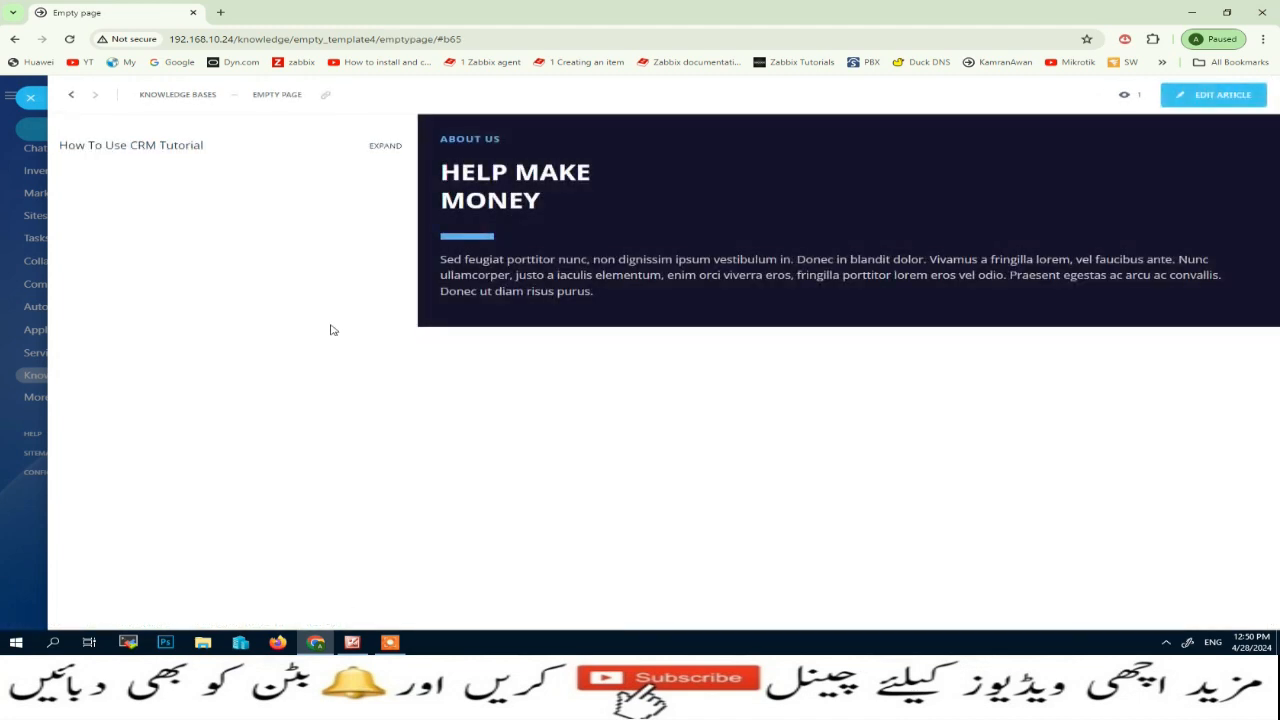
pyautogui.click(203, 147)
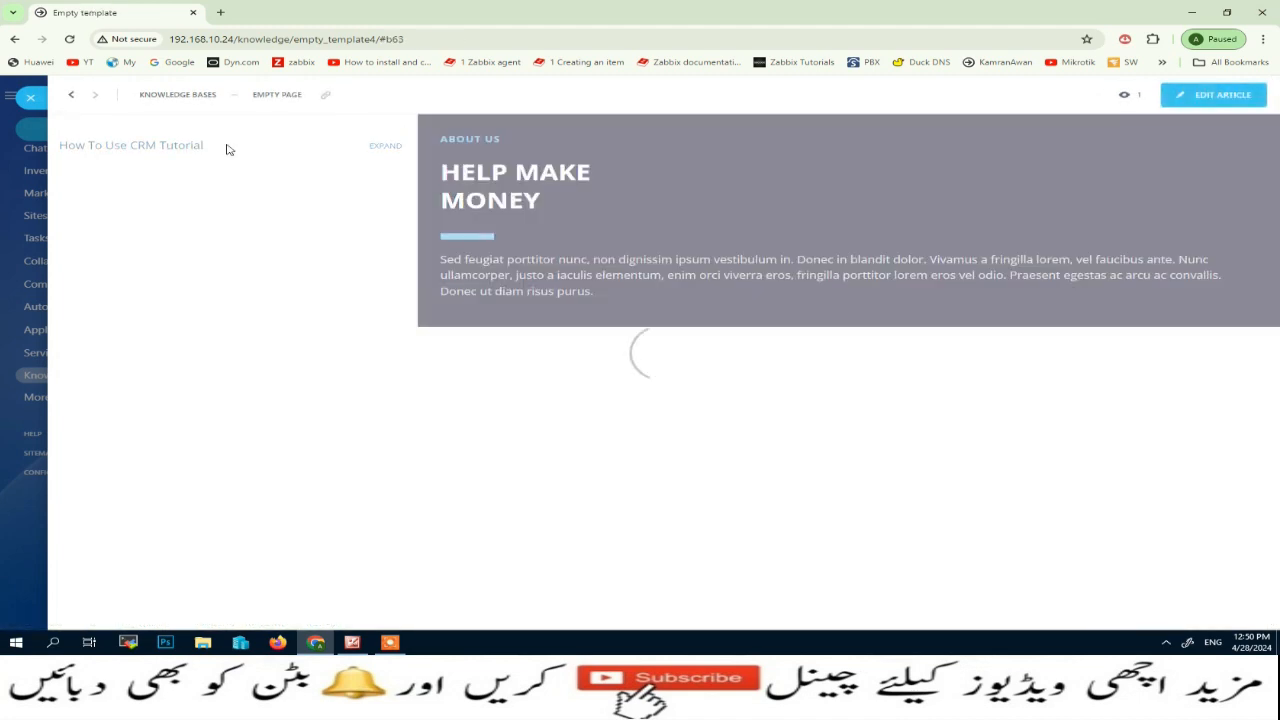
pyautogui.click(30, 97)
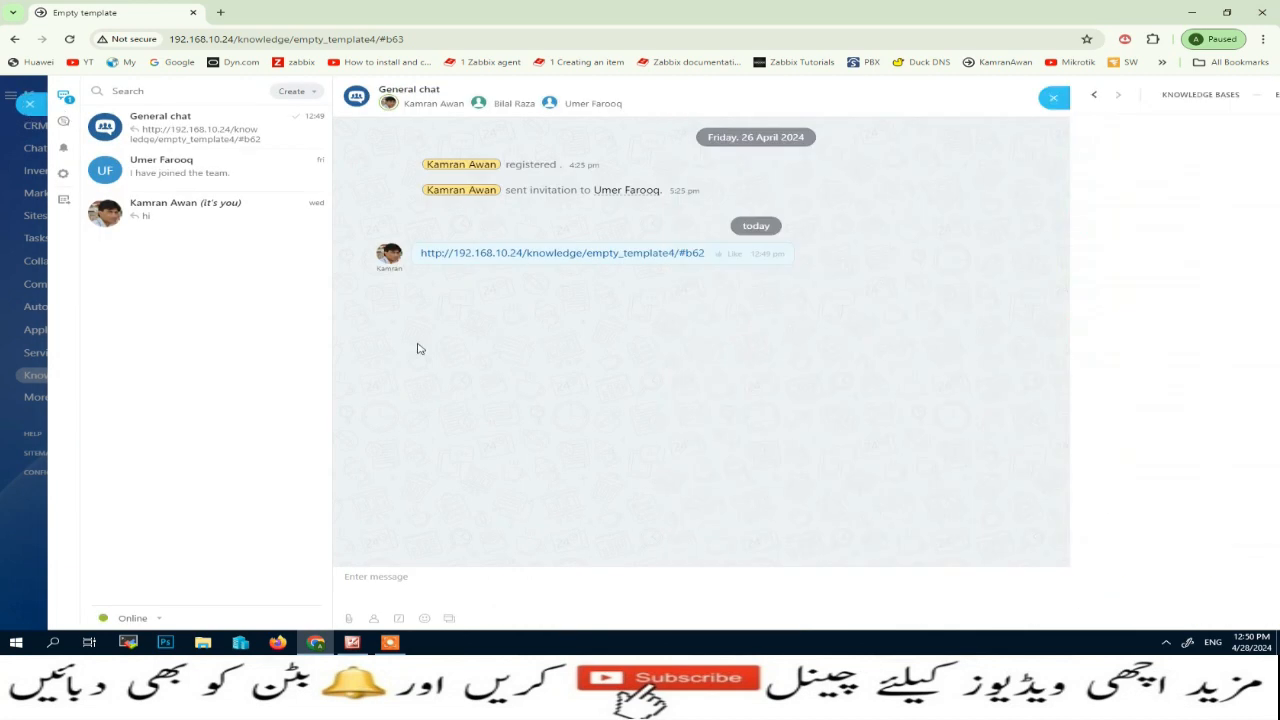